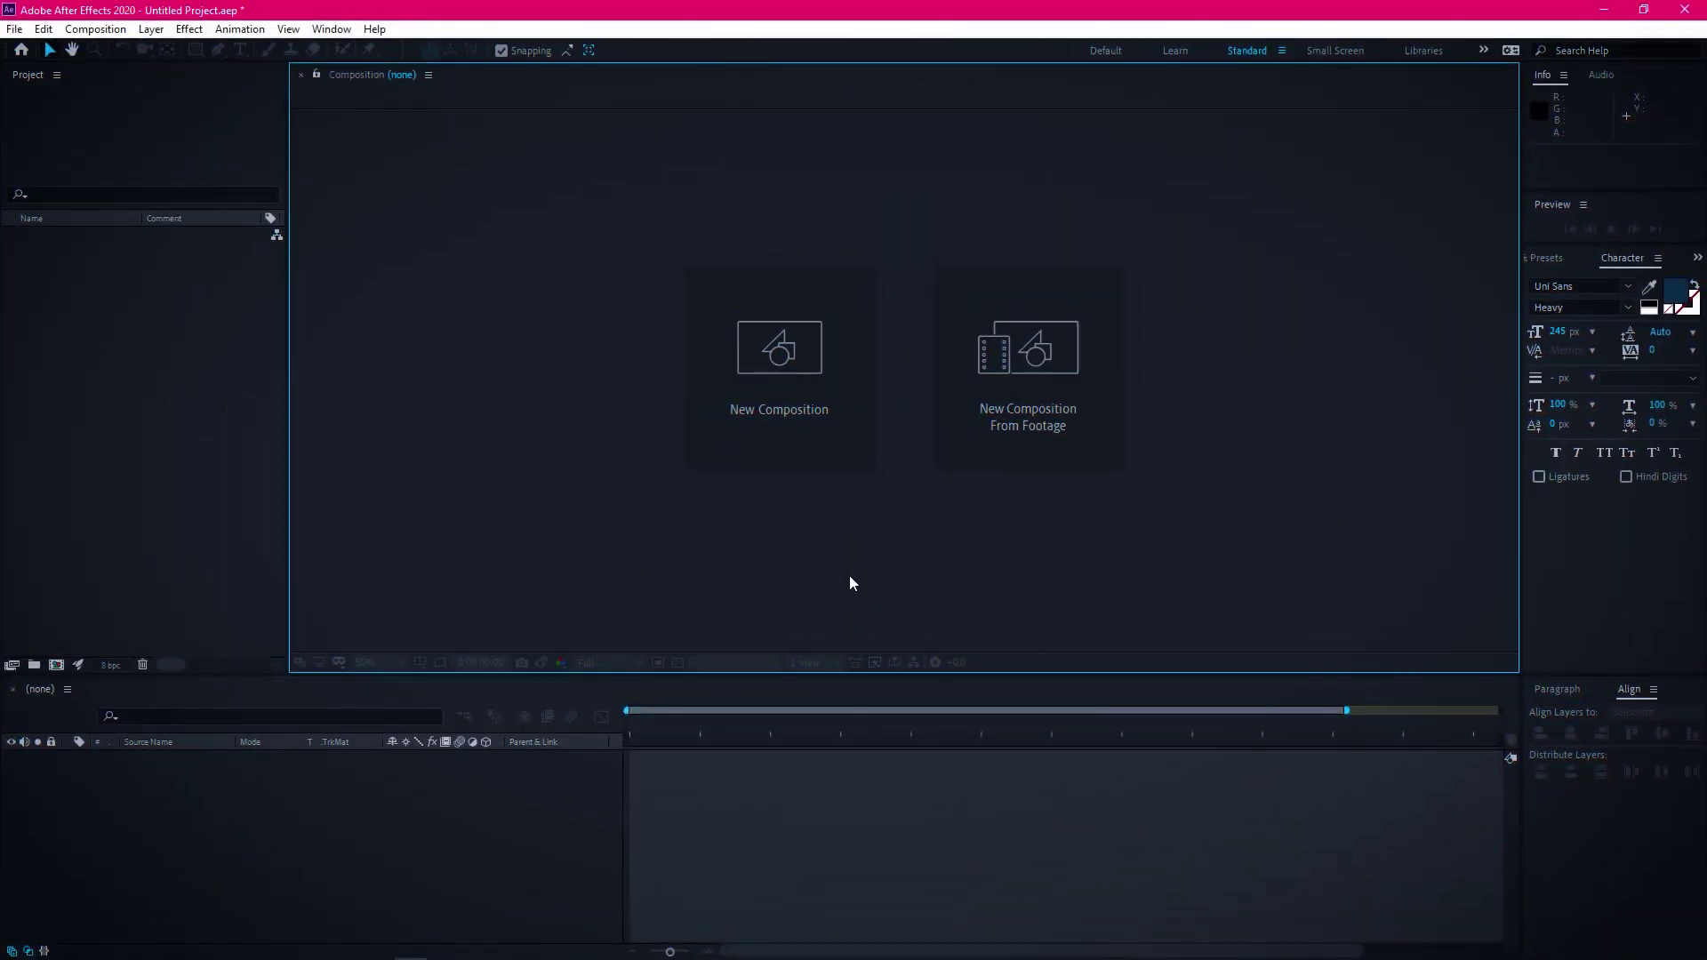
Create Comp 1 with the HDTV 1080 25 preset: 1920×1080, 25 fps, 10 seconds
{"action": "left_click", "coordinate": [751, 425]}
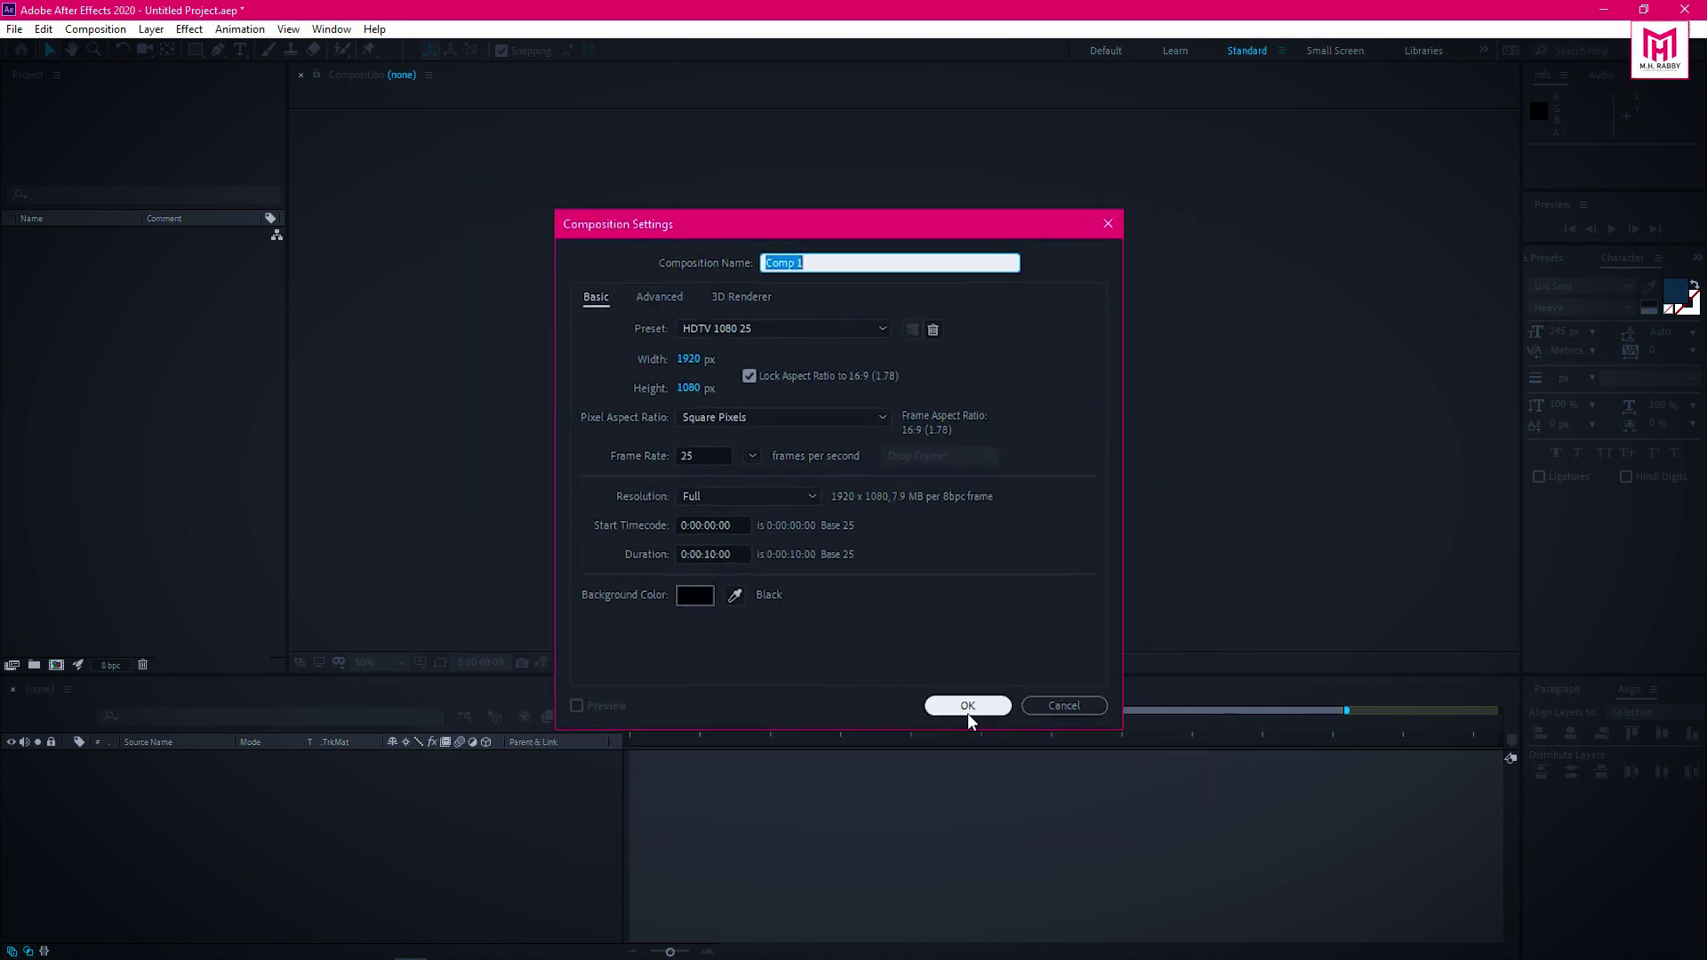
{"action": "left_click", "coordinate": [967, 707]}
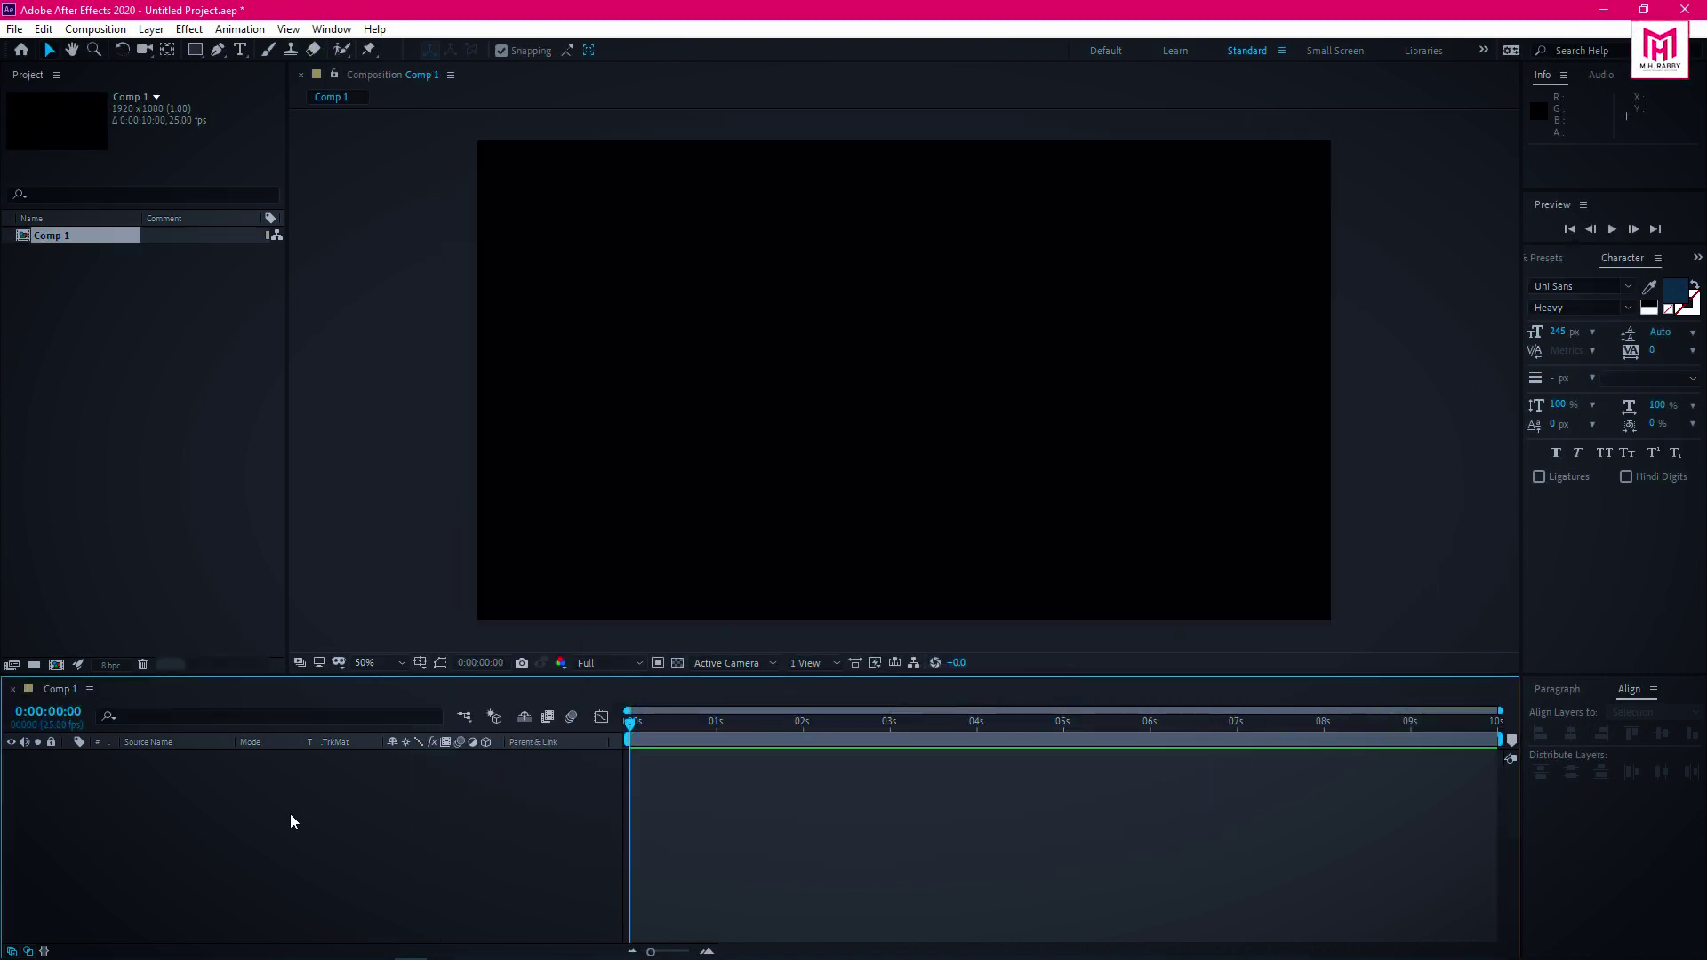
Add a text layer reading STROKE in the composition viewer
{"action": "right_click", "coordinate": [256, 812]}
{"action": "mouse_move", "coordinate": [330, 630]}
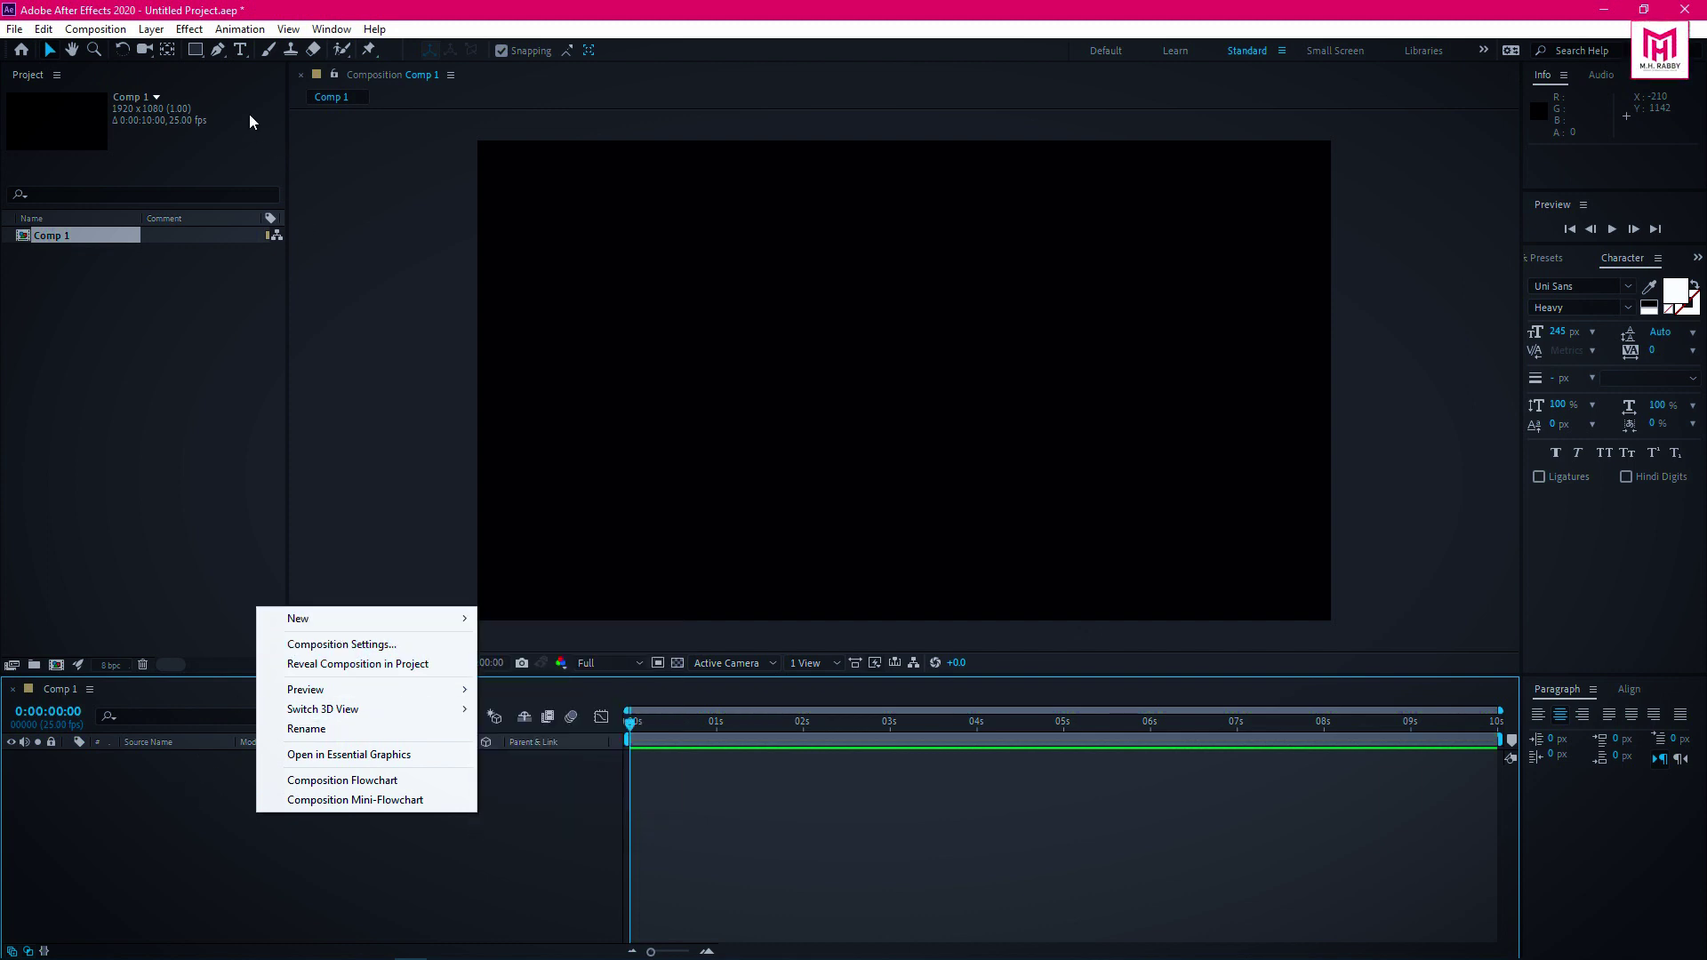
{"action": "left_click", "coordinate": [240, 54]}
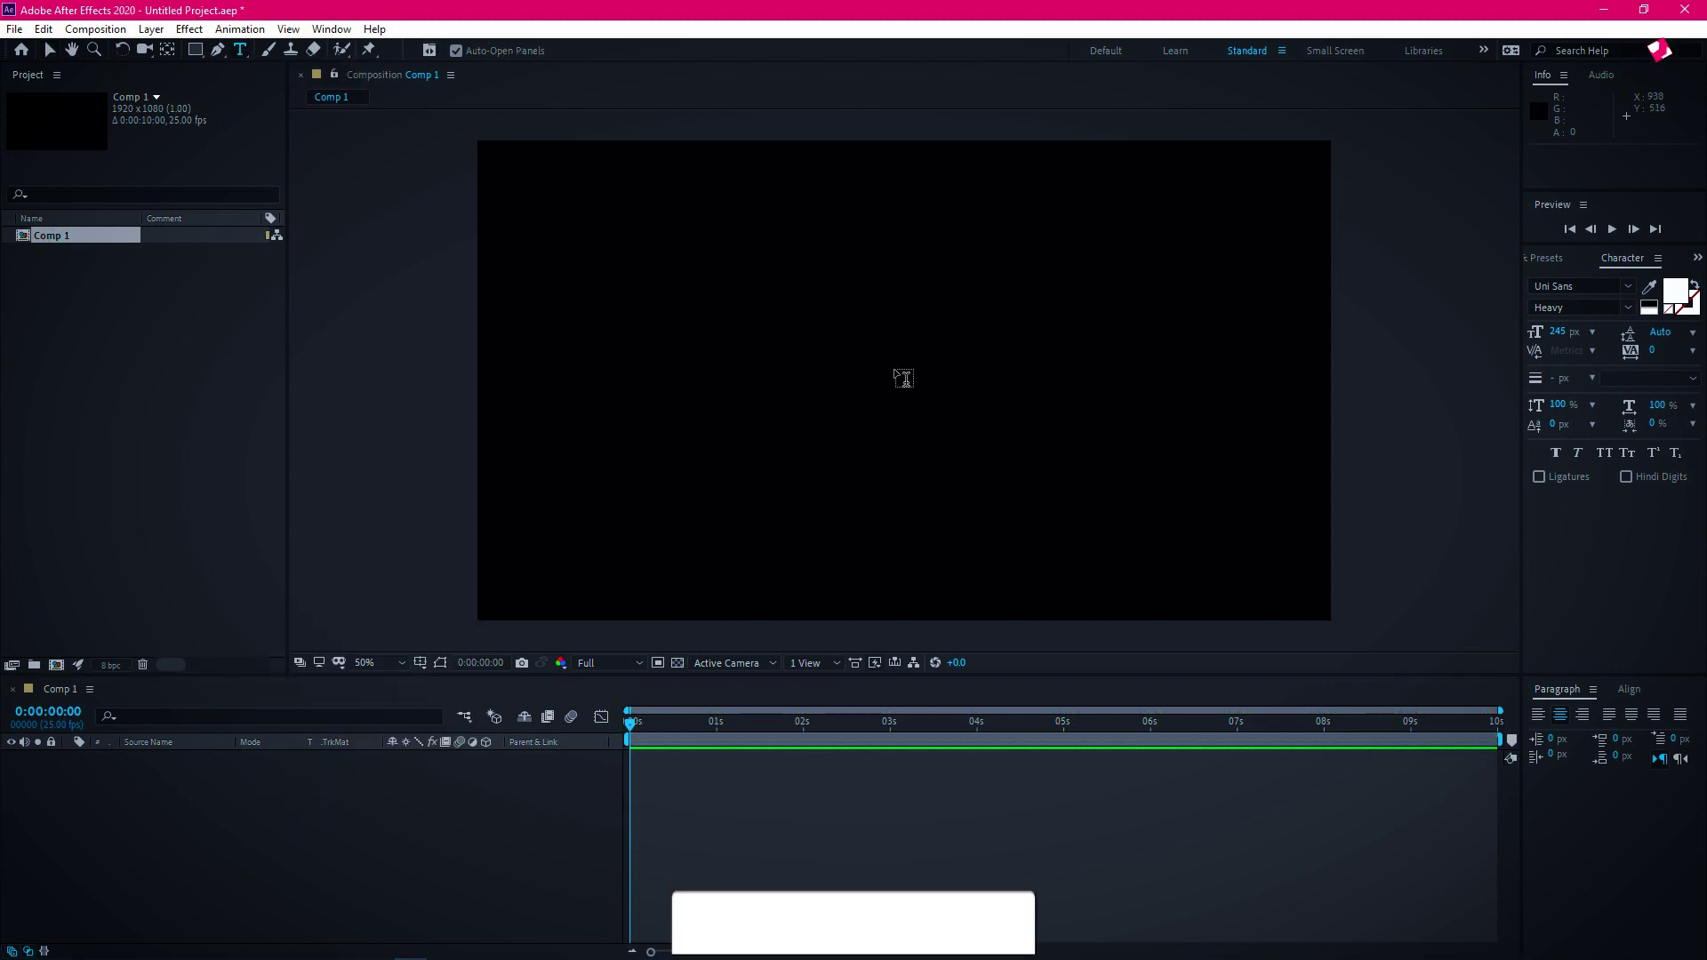
{"action": "left_click", "coordinate": [903, 378]}
{"action": "type", "text": "STROKE"}
{"action": "key", "text": "KP_Enter"}
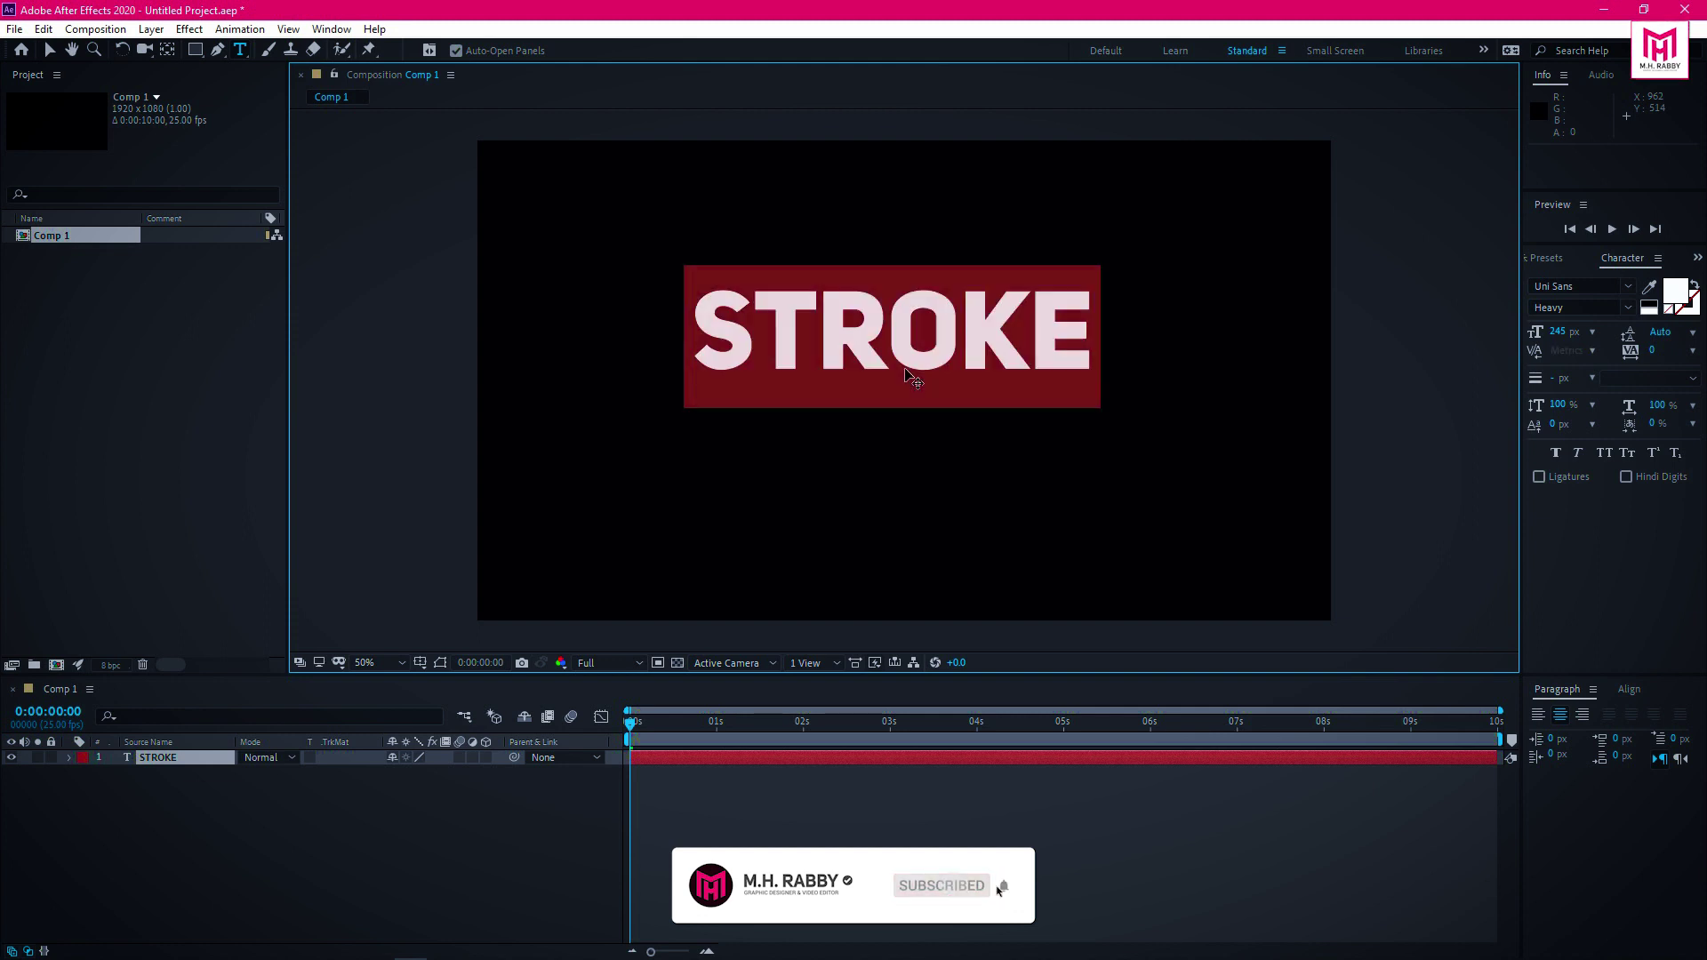
Centre the STROKE text vertically with Align Vertical Centers, then return to the Selection tool
{"action": "left_click", "coordinate": [1561, 727]}
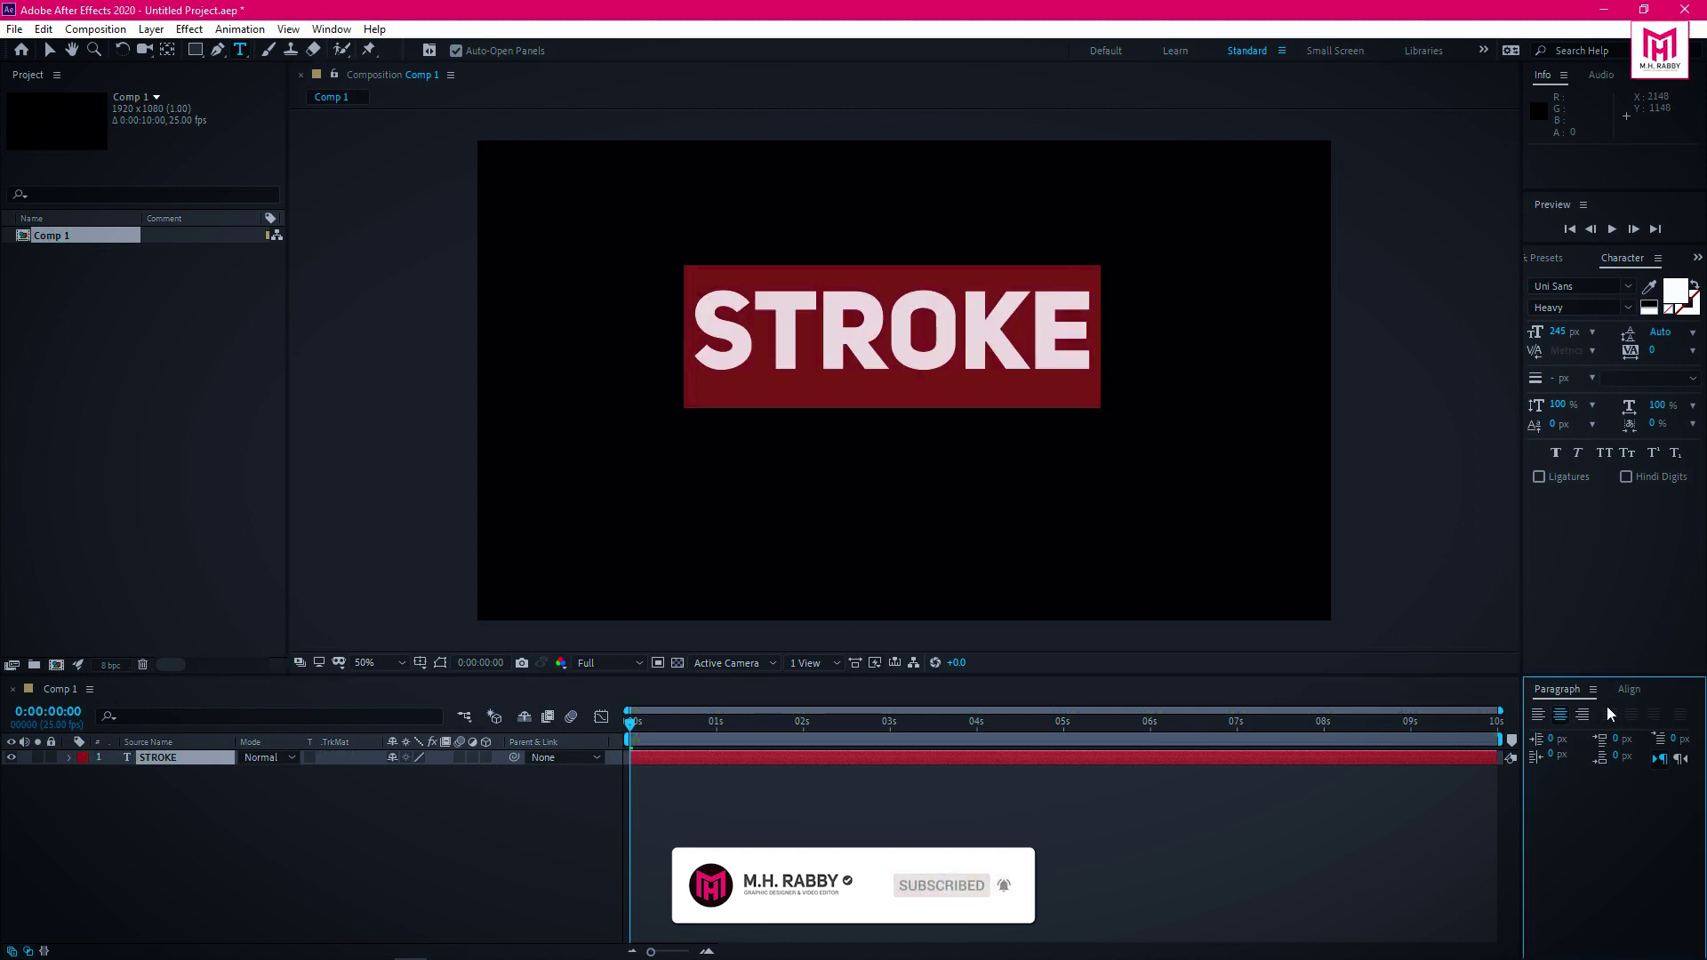
{"action": "left_click", "coordinate": [1627, 693]}
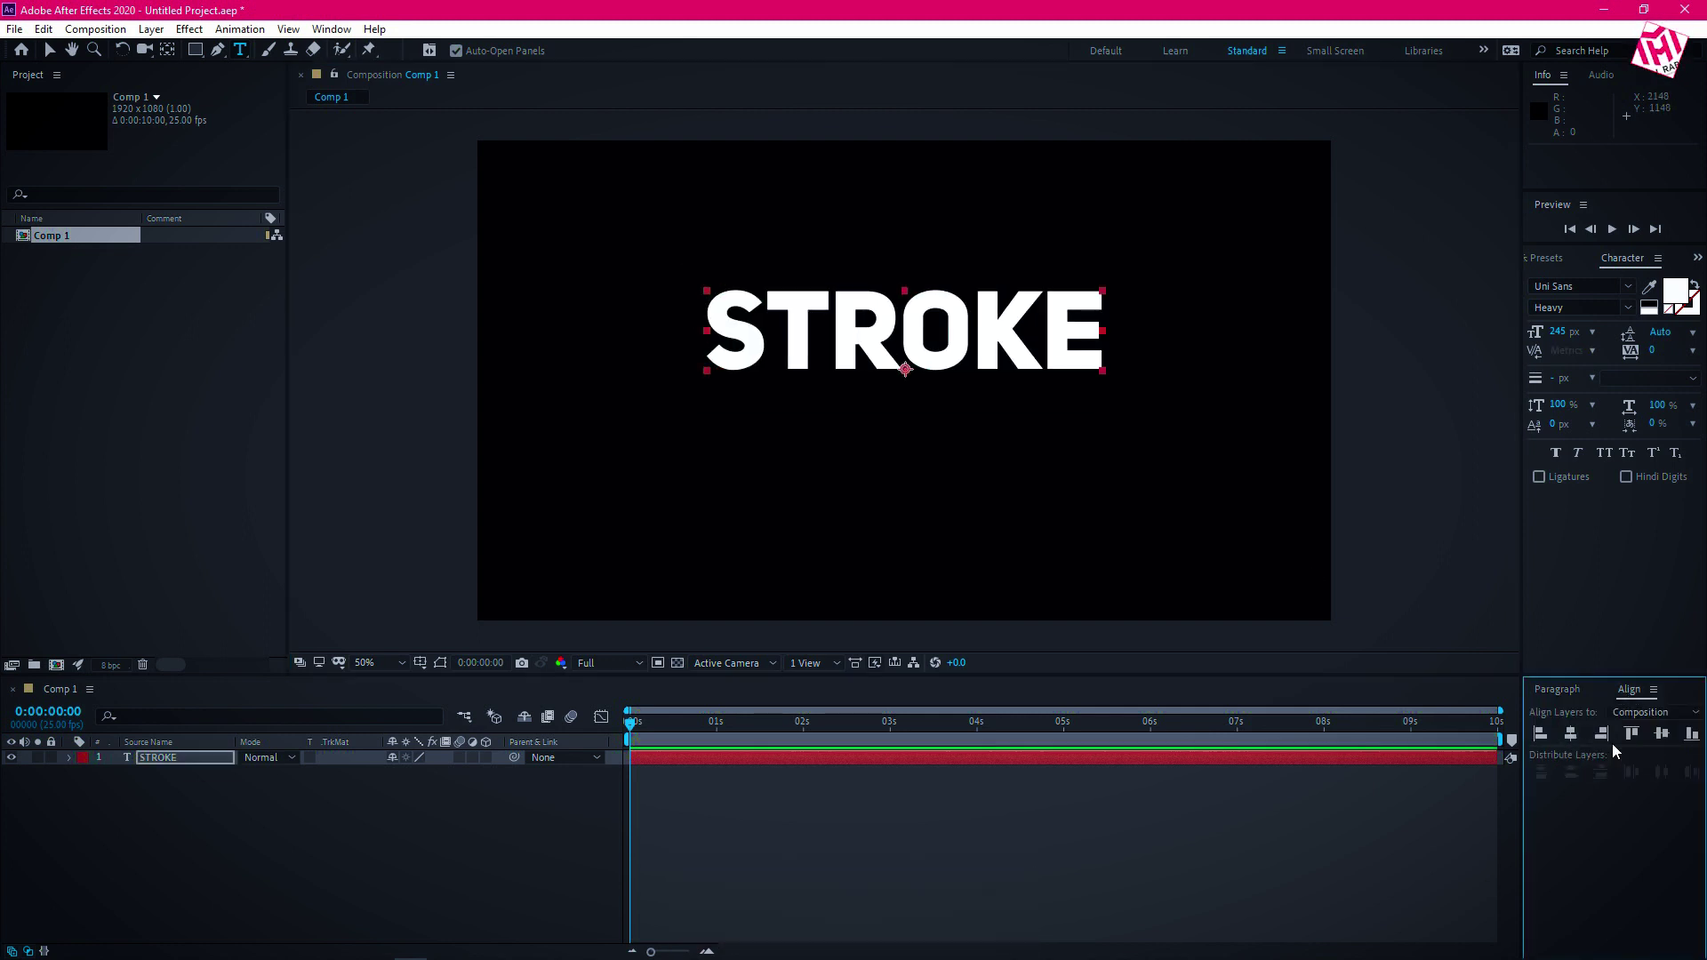
{"action": "left_click", "coordinate": [1663, 738]}
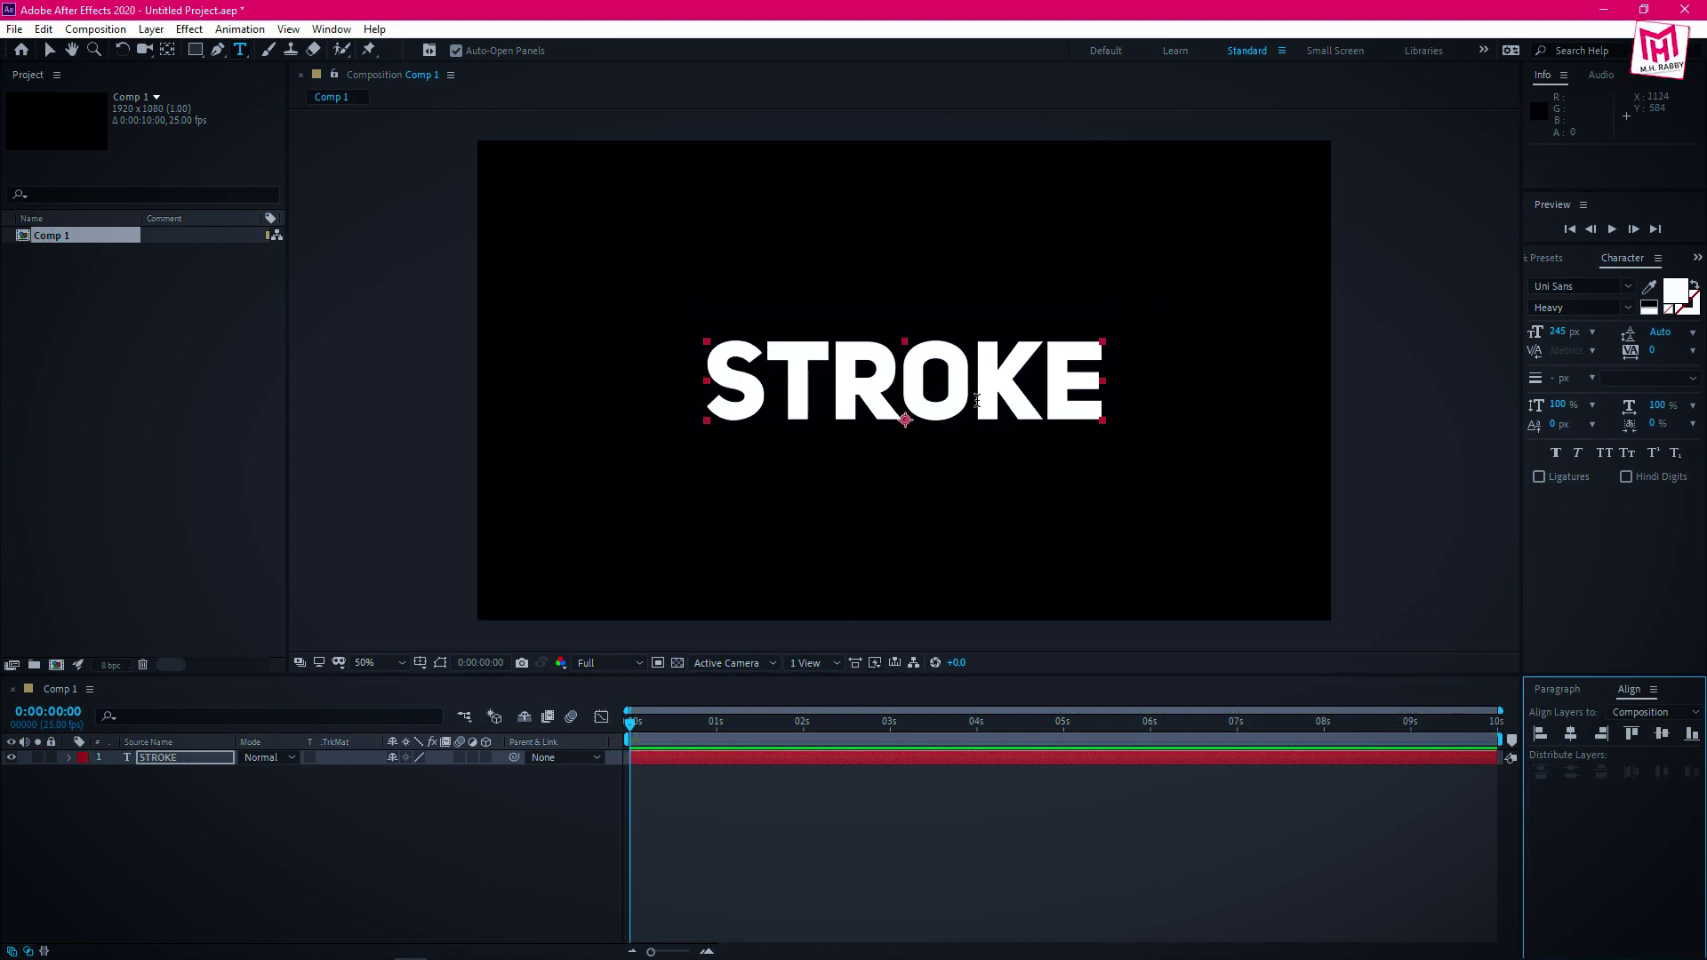
{"action": "left_click", "coordinate": [50, 54]}
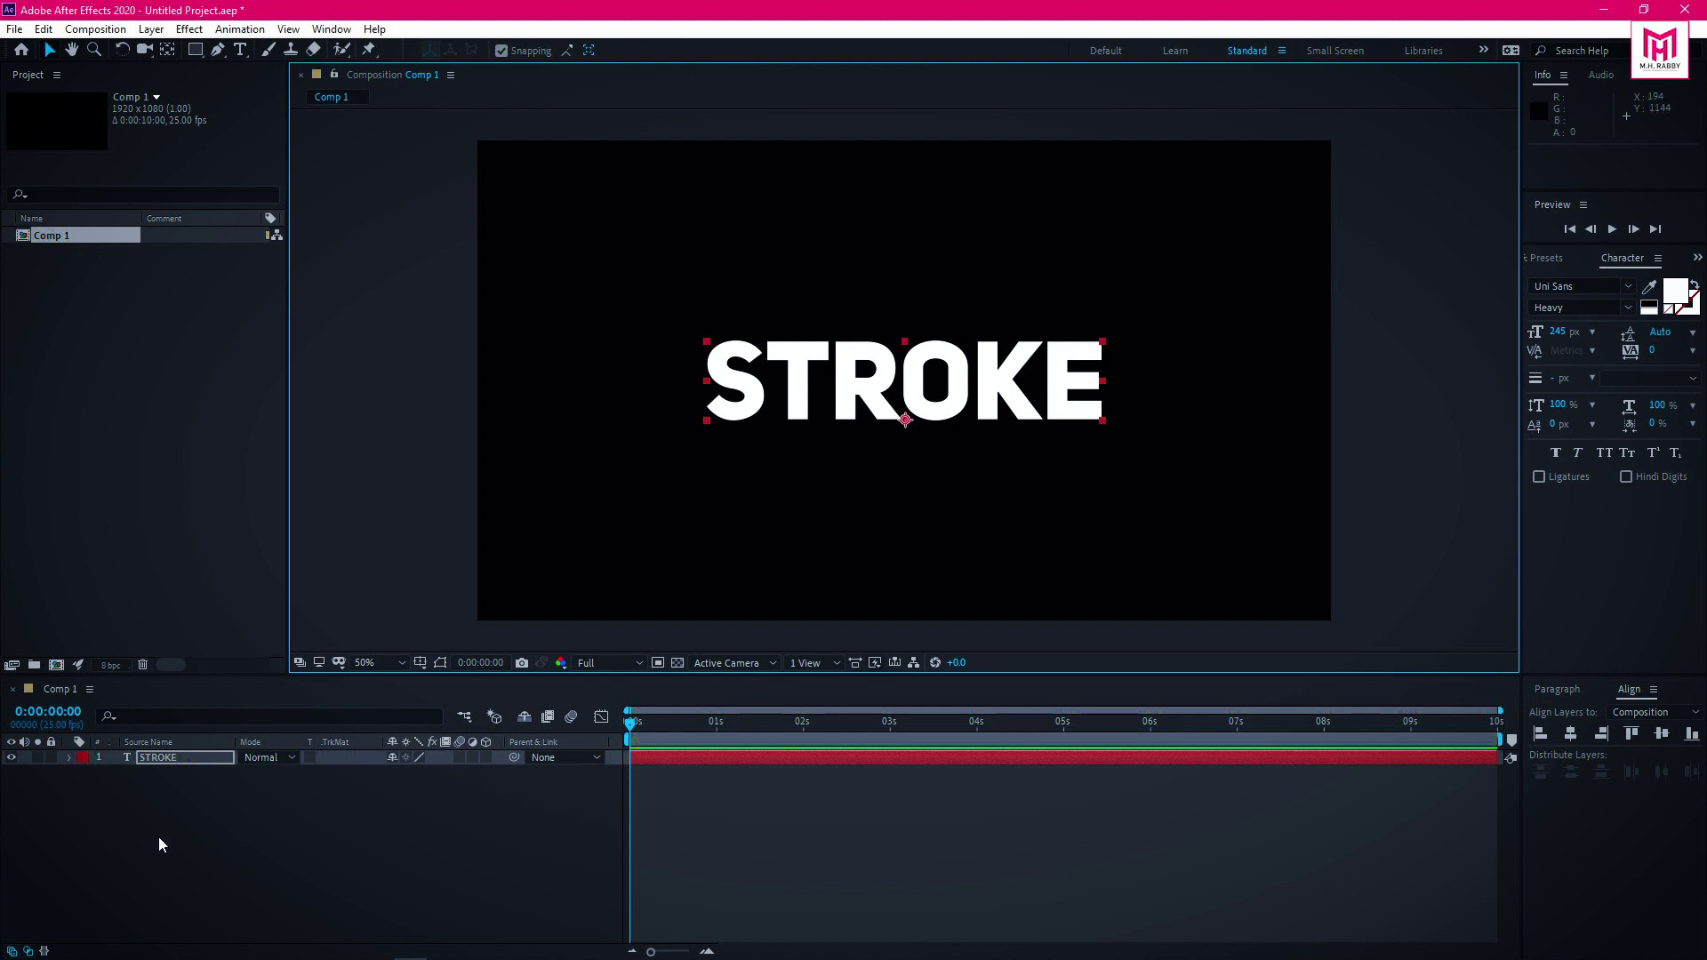
Create shapes from the STROKE text and delete the original text layer
{"action": "right_click", "coordinate": [153, 755]}
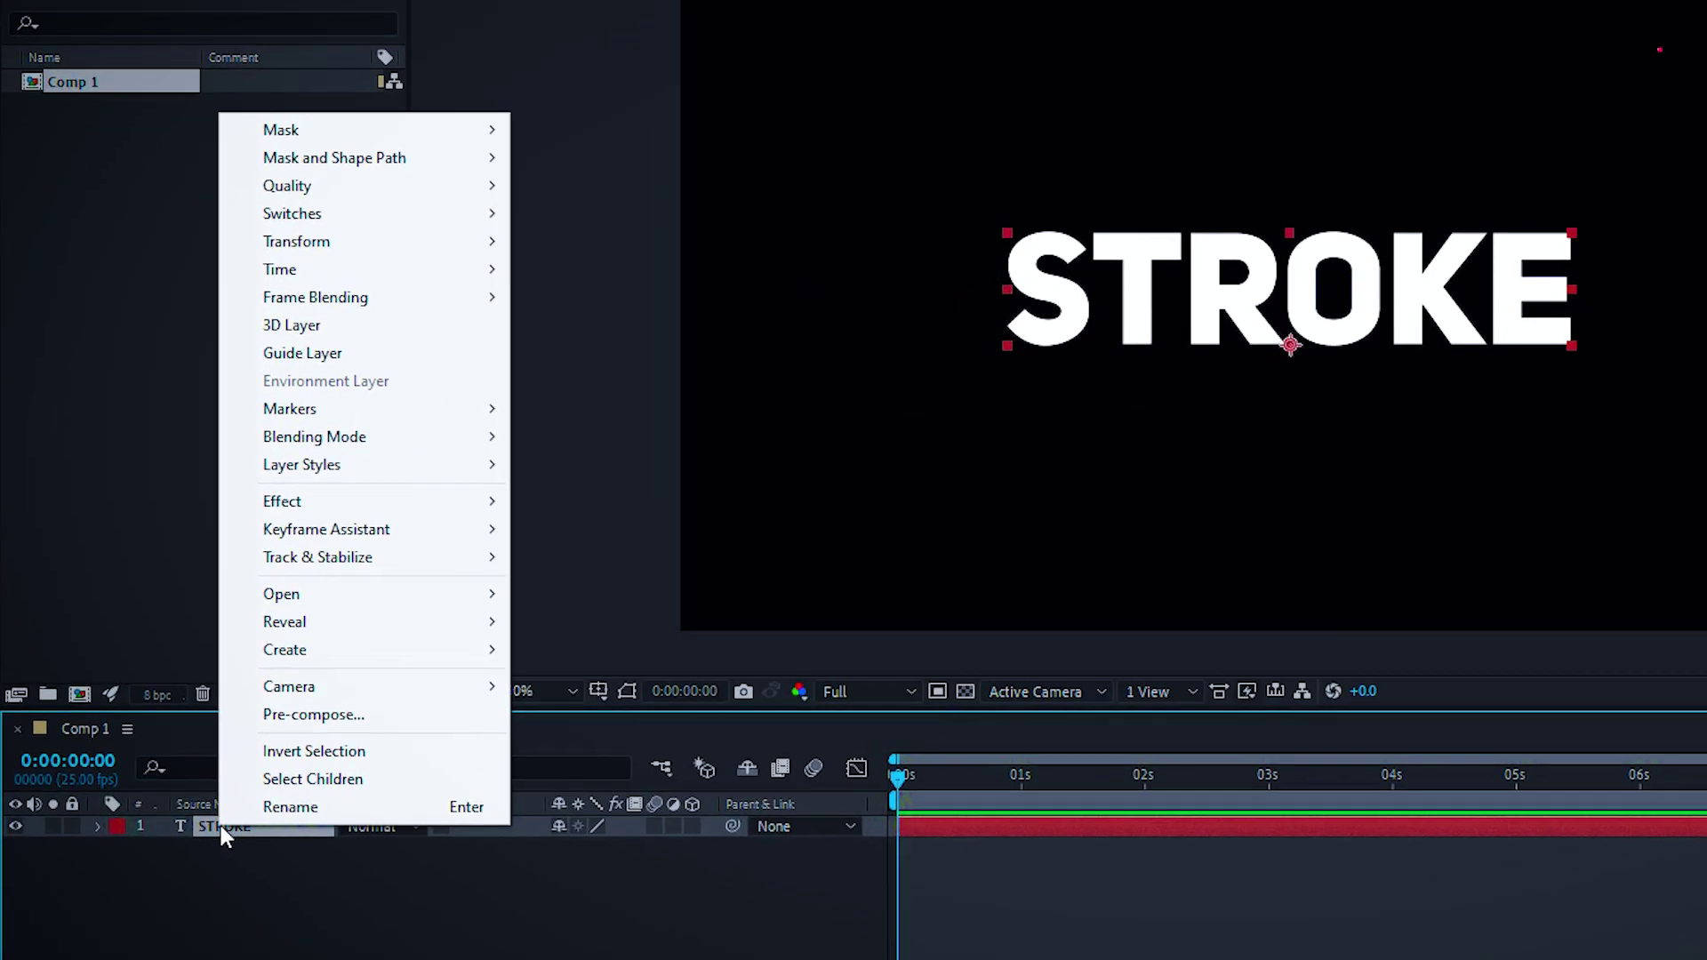
{"action": "mouse_move", "coordinate": [294, 649]}
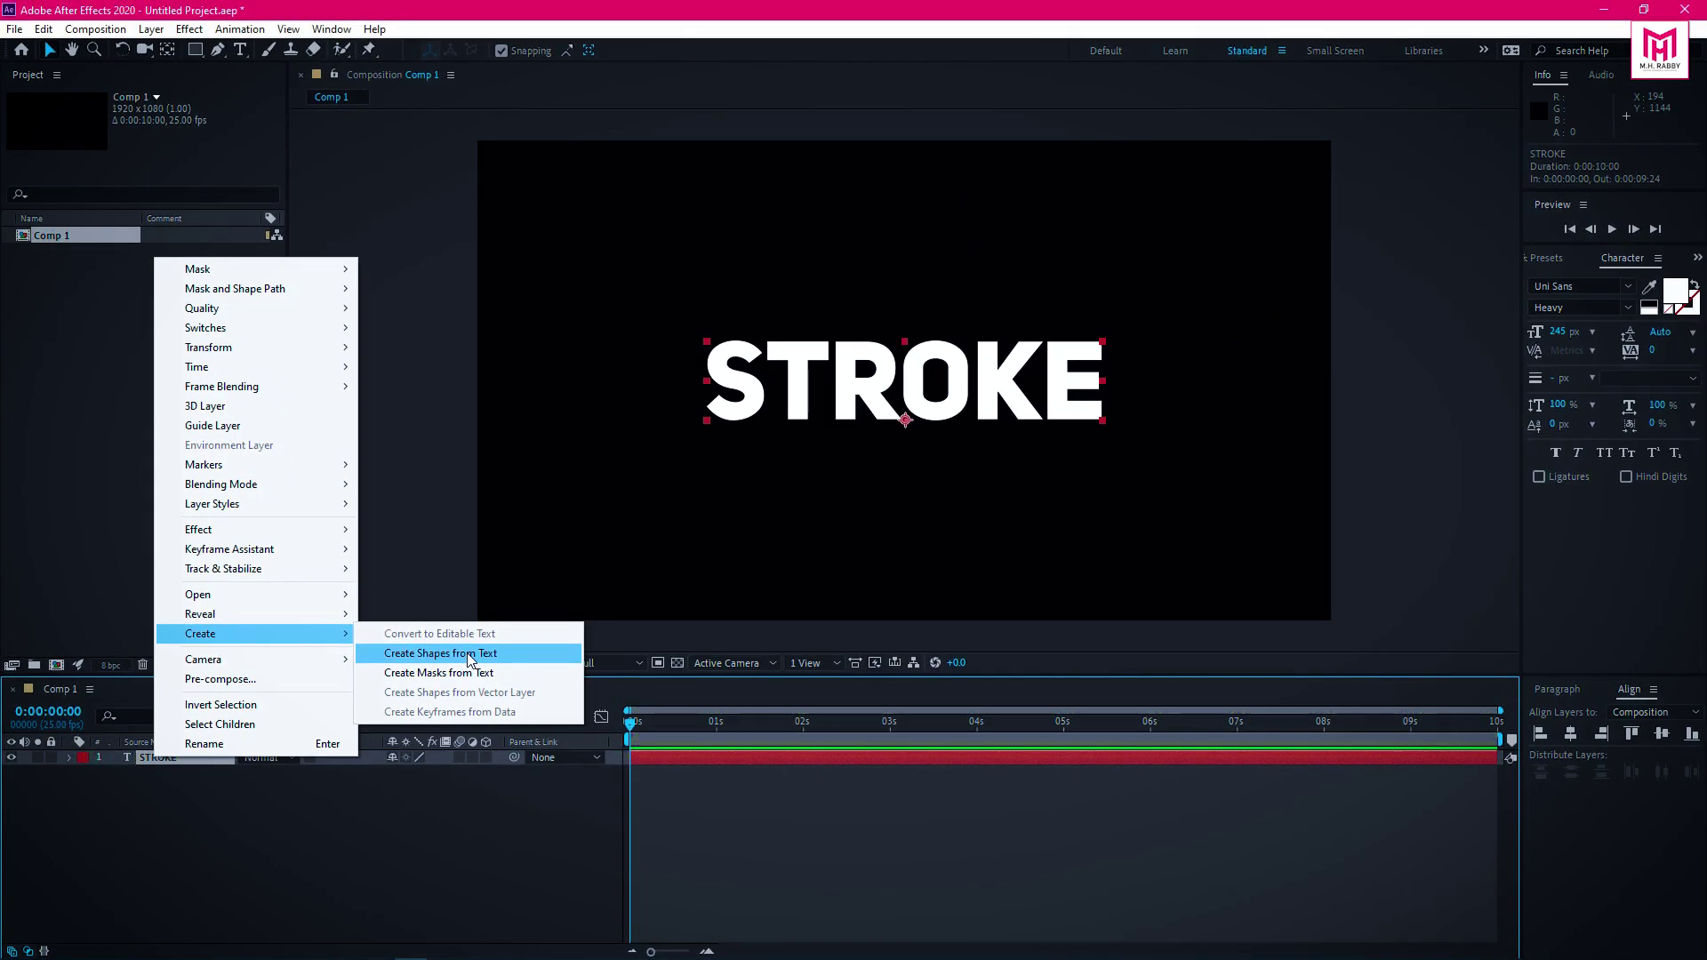
{"action": "left_click", "coordinate": [666, 675]}
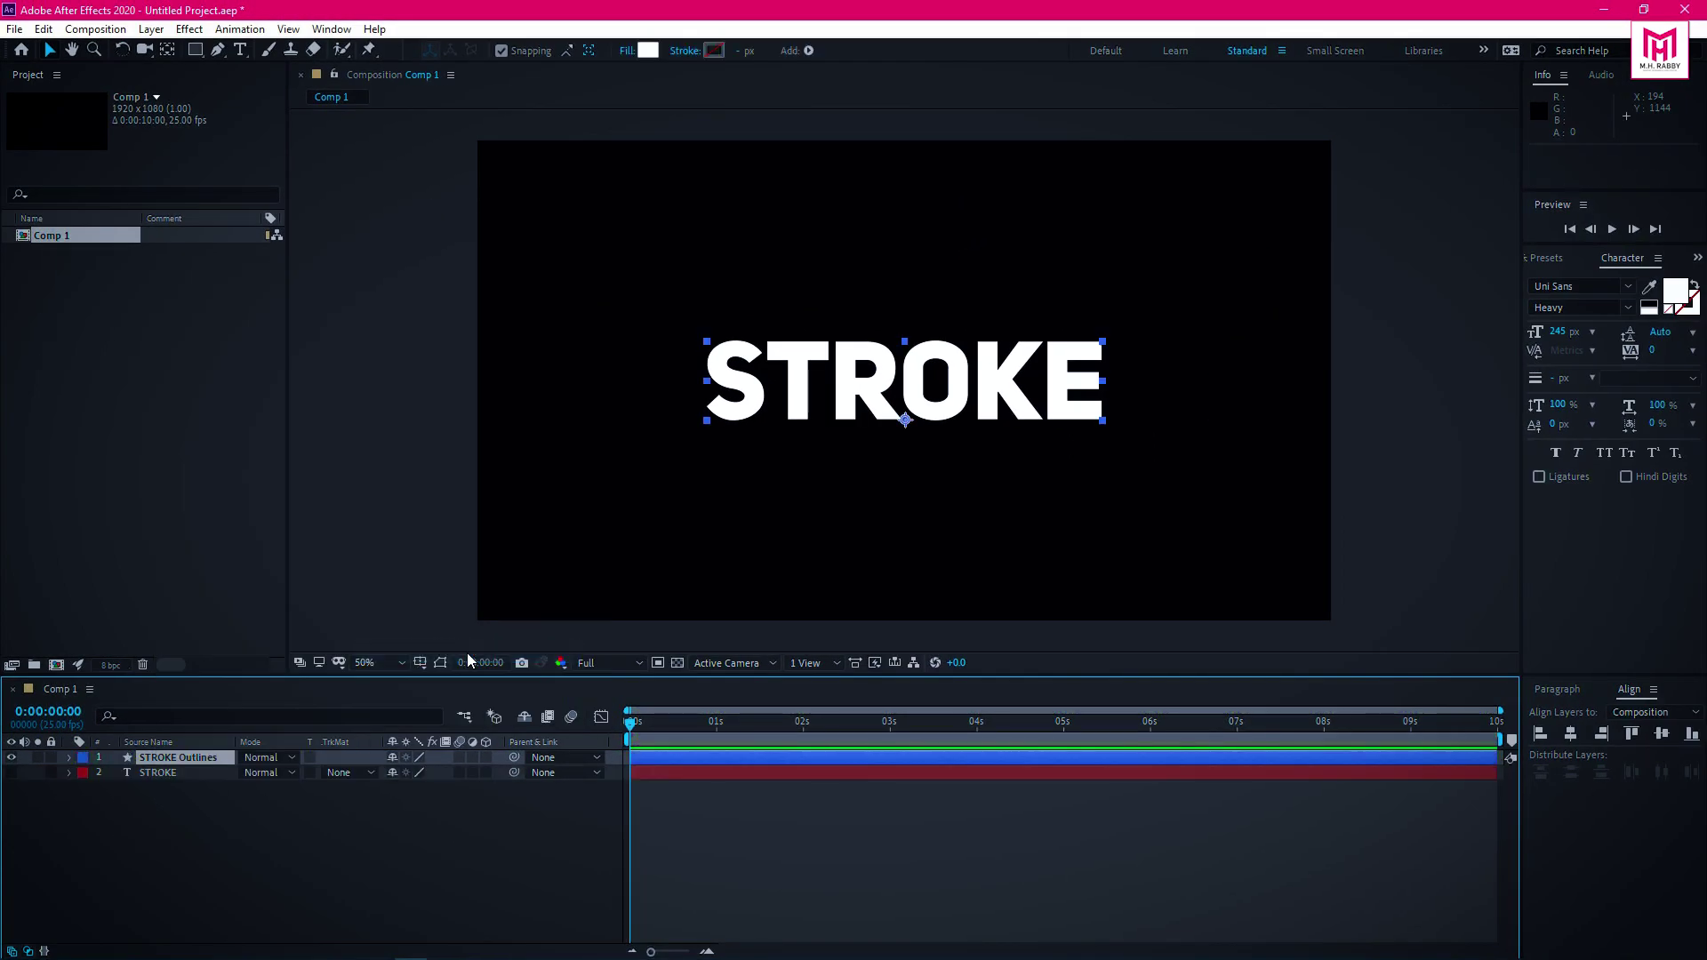
{"action": "left_click", "coordinate": [159, 772]}
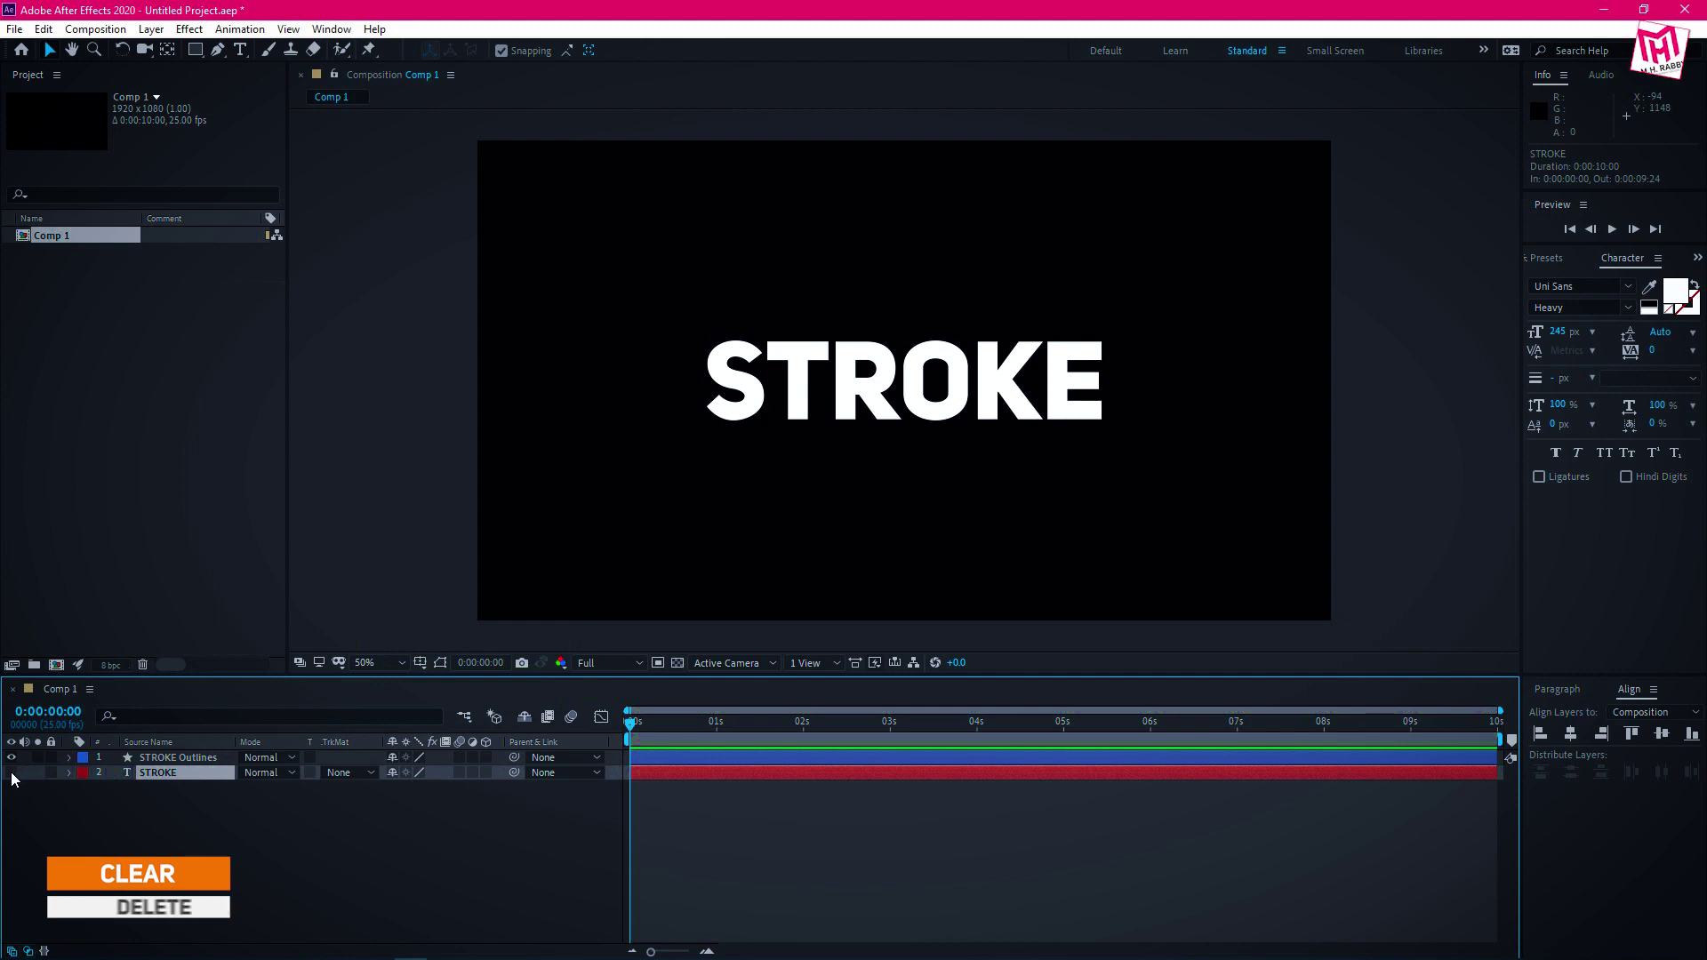
{"action": "key", "text": "Delete"}
Add a Trim Paths operator to the STROKE Outlines layer's contents
{"action": "left_click", "coordinate": [184, 760]}
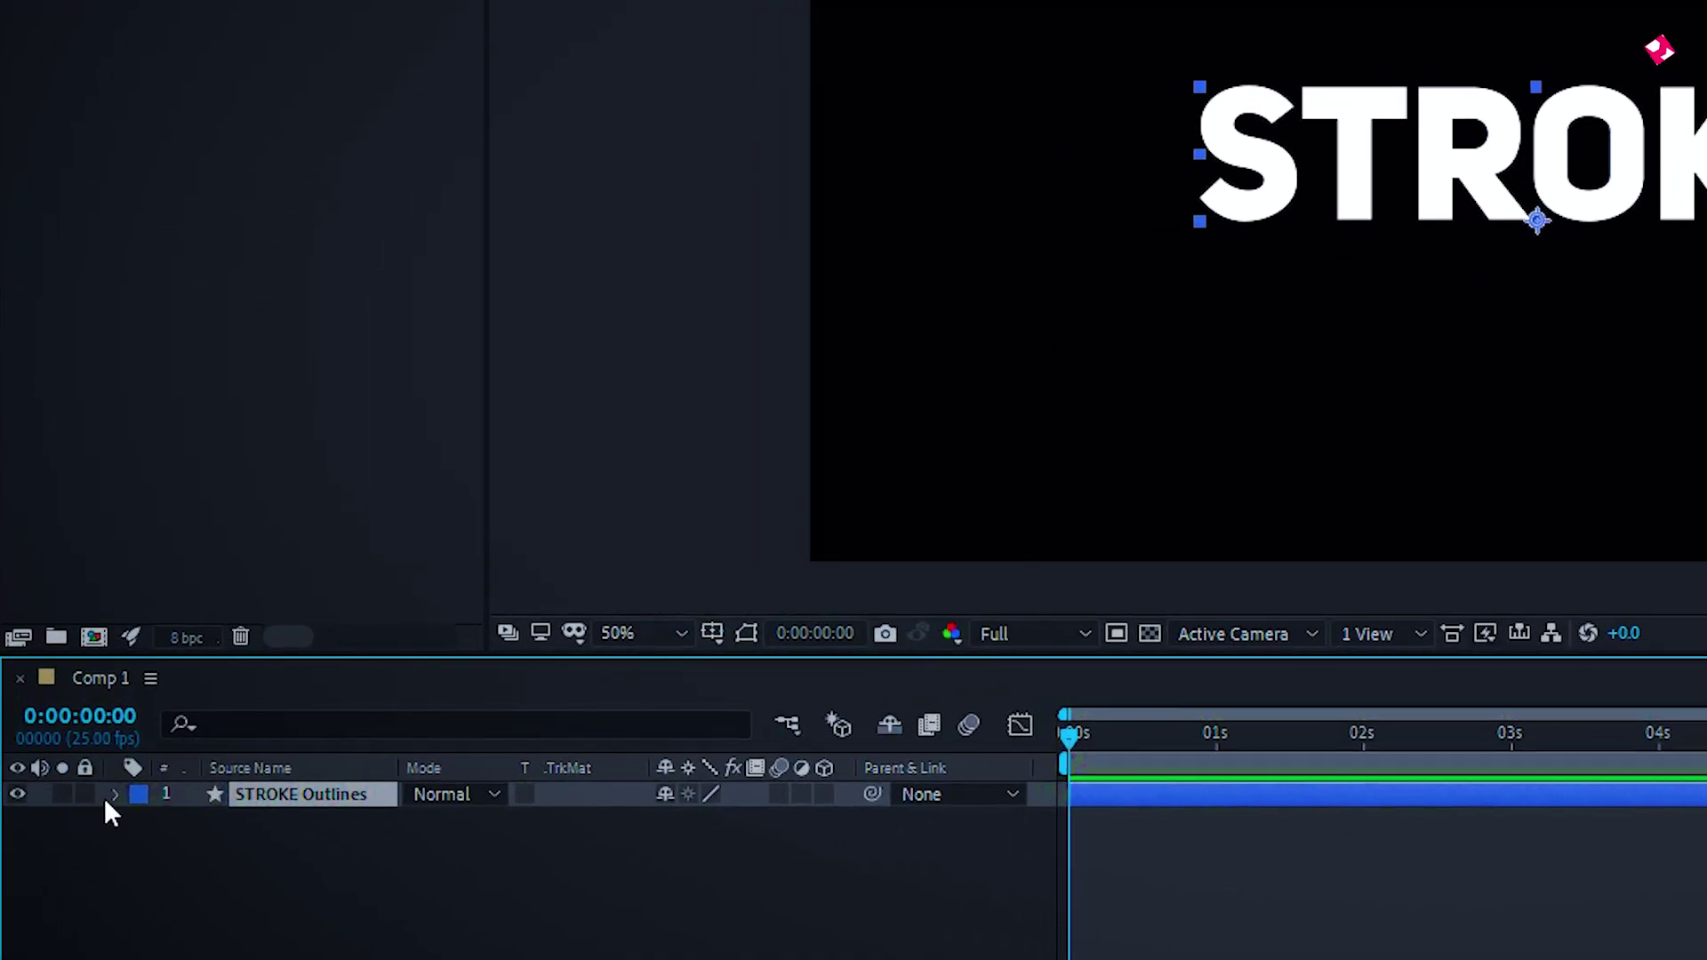
{"action": "left_click", "coordinate": [114, 796]}
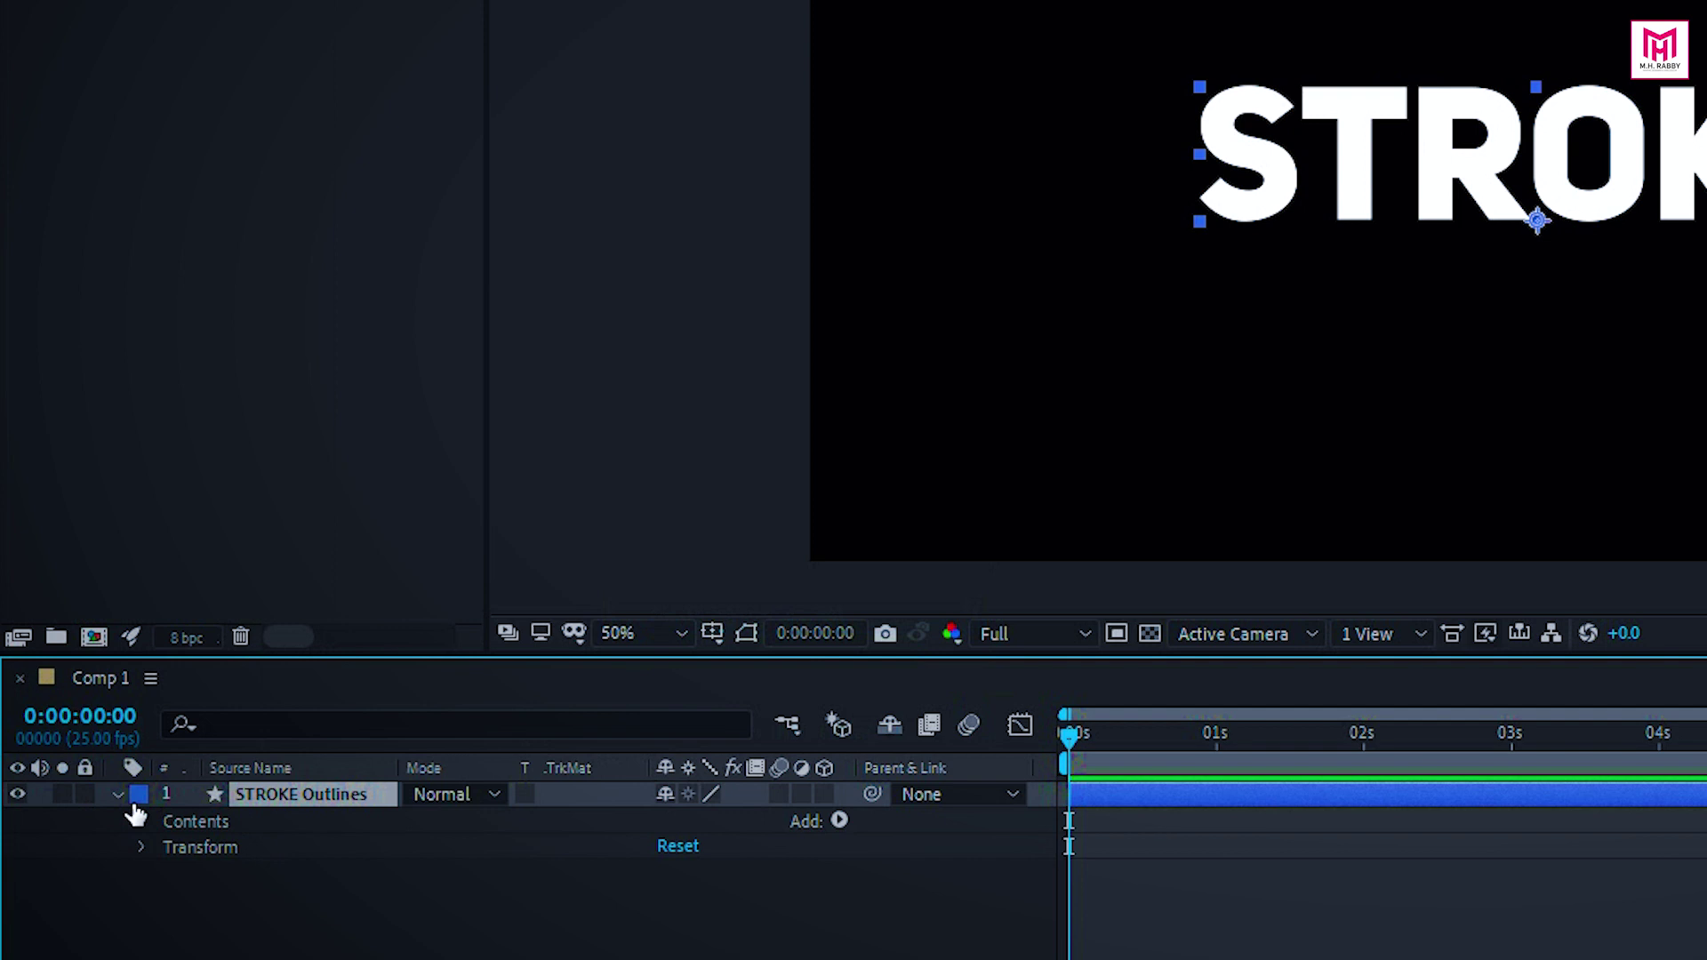
{"action": "left_click", "coordinate": [839, 820]}
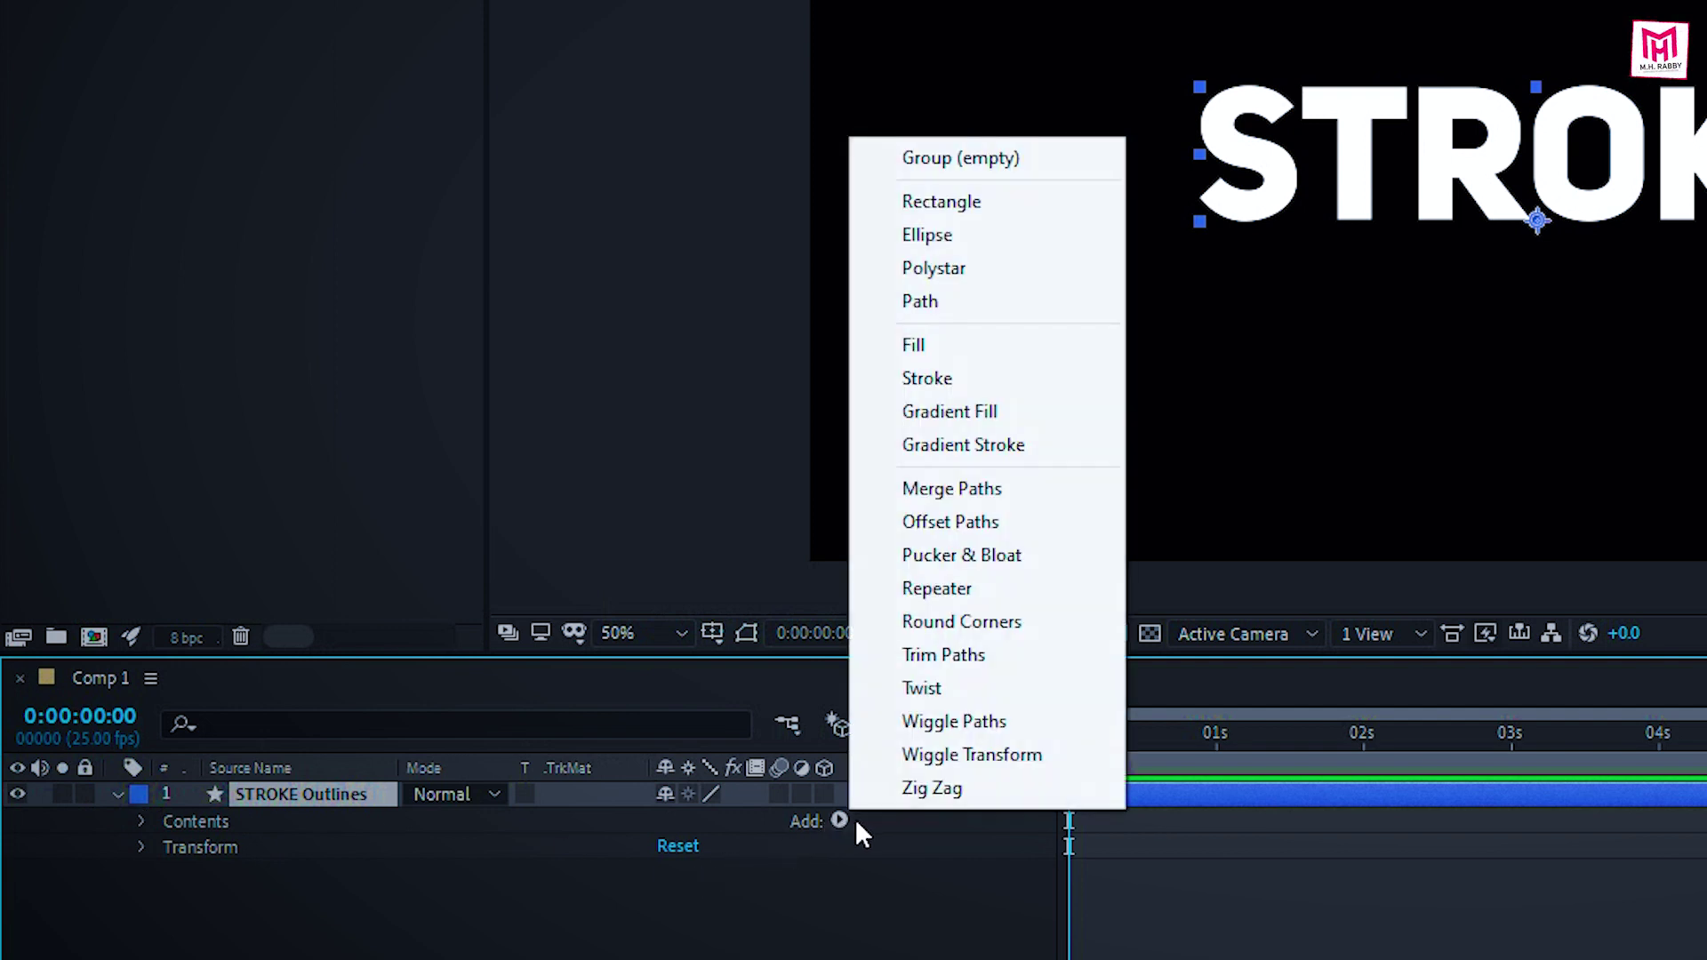
{"action": "left_click", "coordinate": [978, 659]}
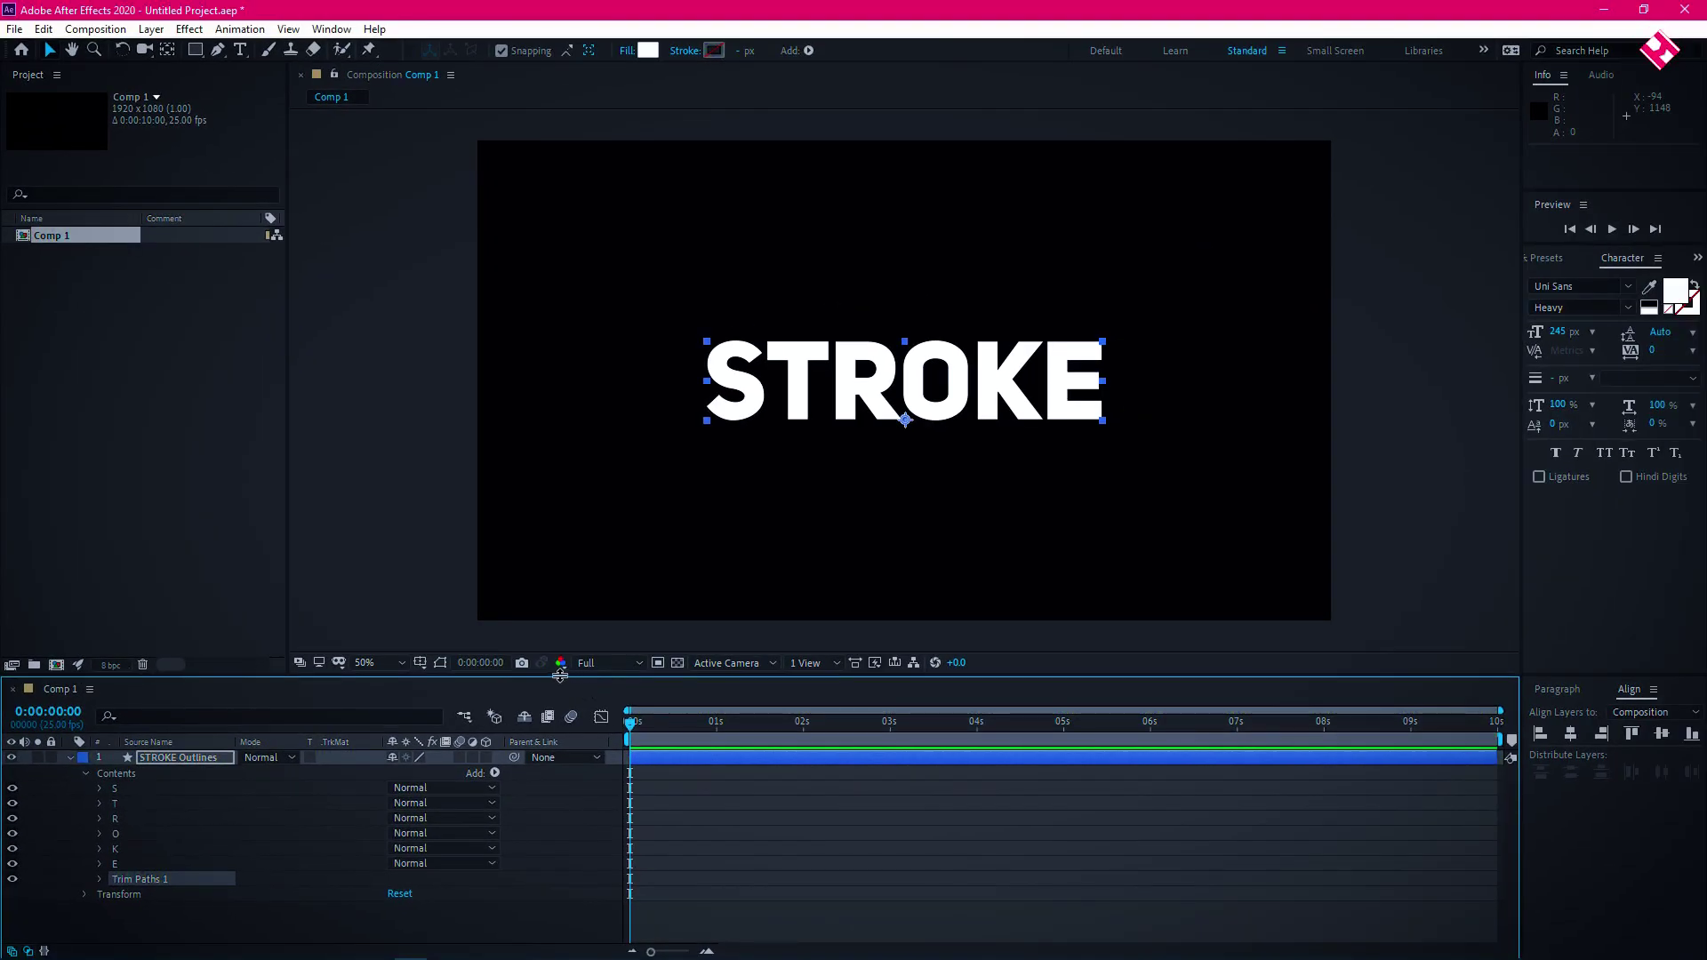
Remove the letters' fill and give them a solid white stroke
{"action": "left_click", "coordinate": [625, 55]}
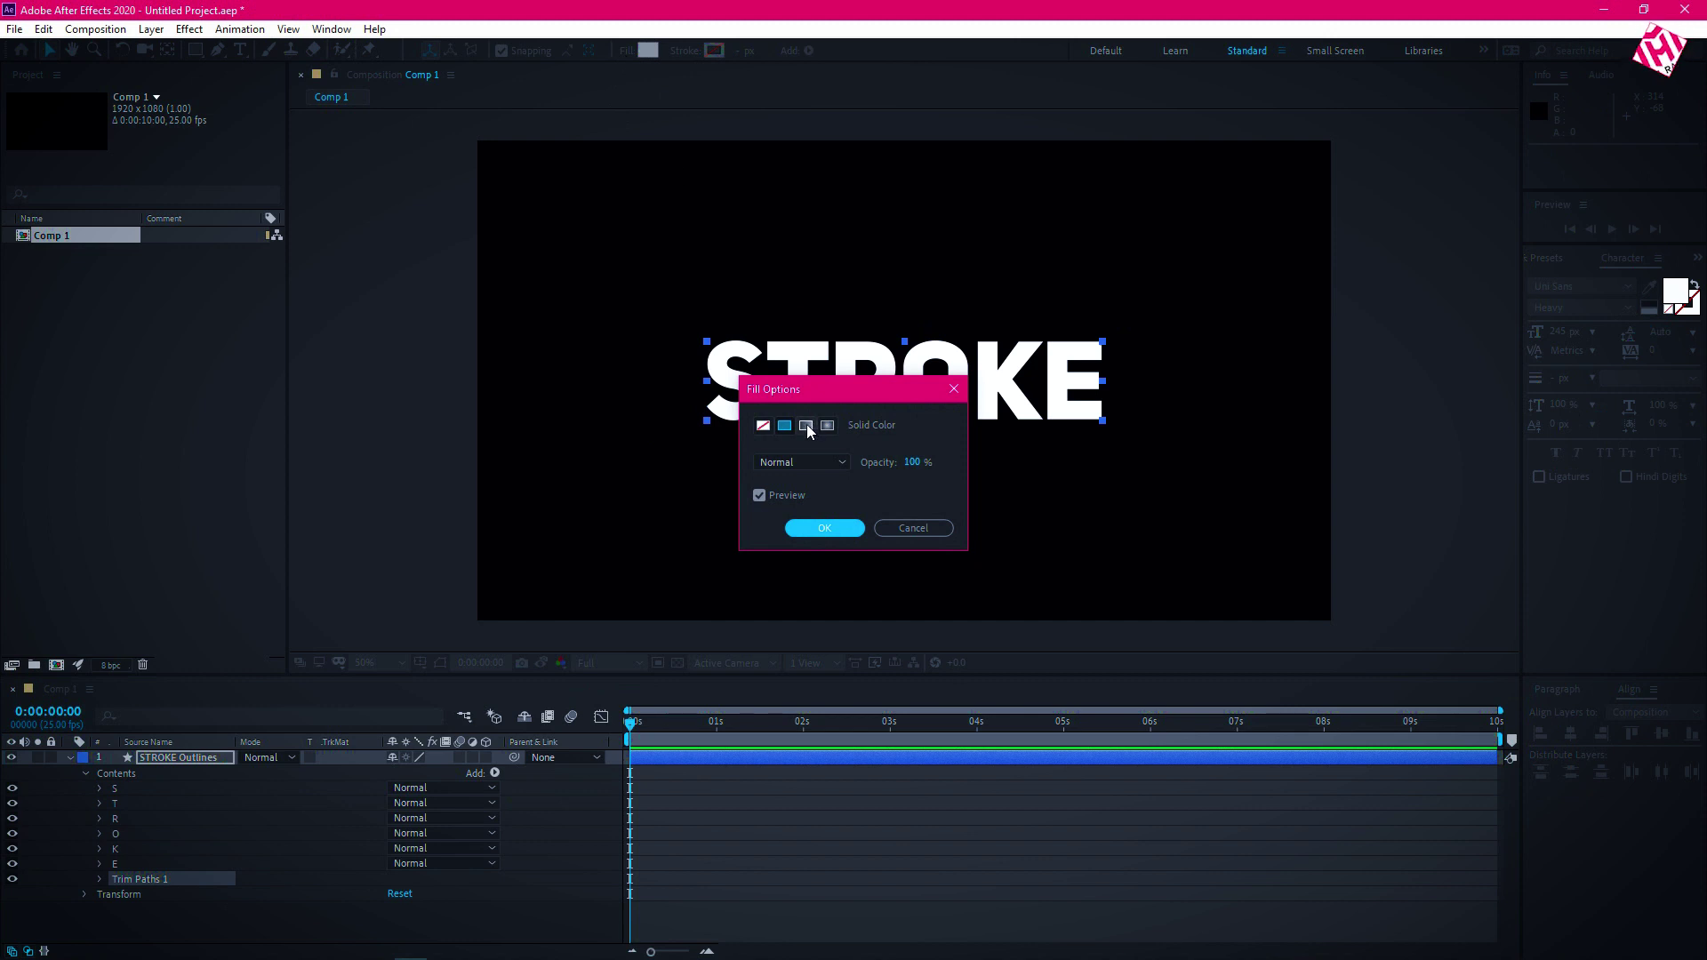
{"action": "left_click", "coordinate": [763, 426]}
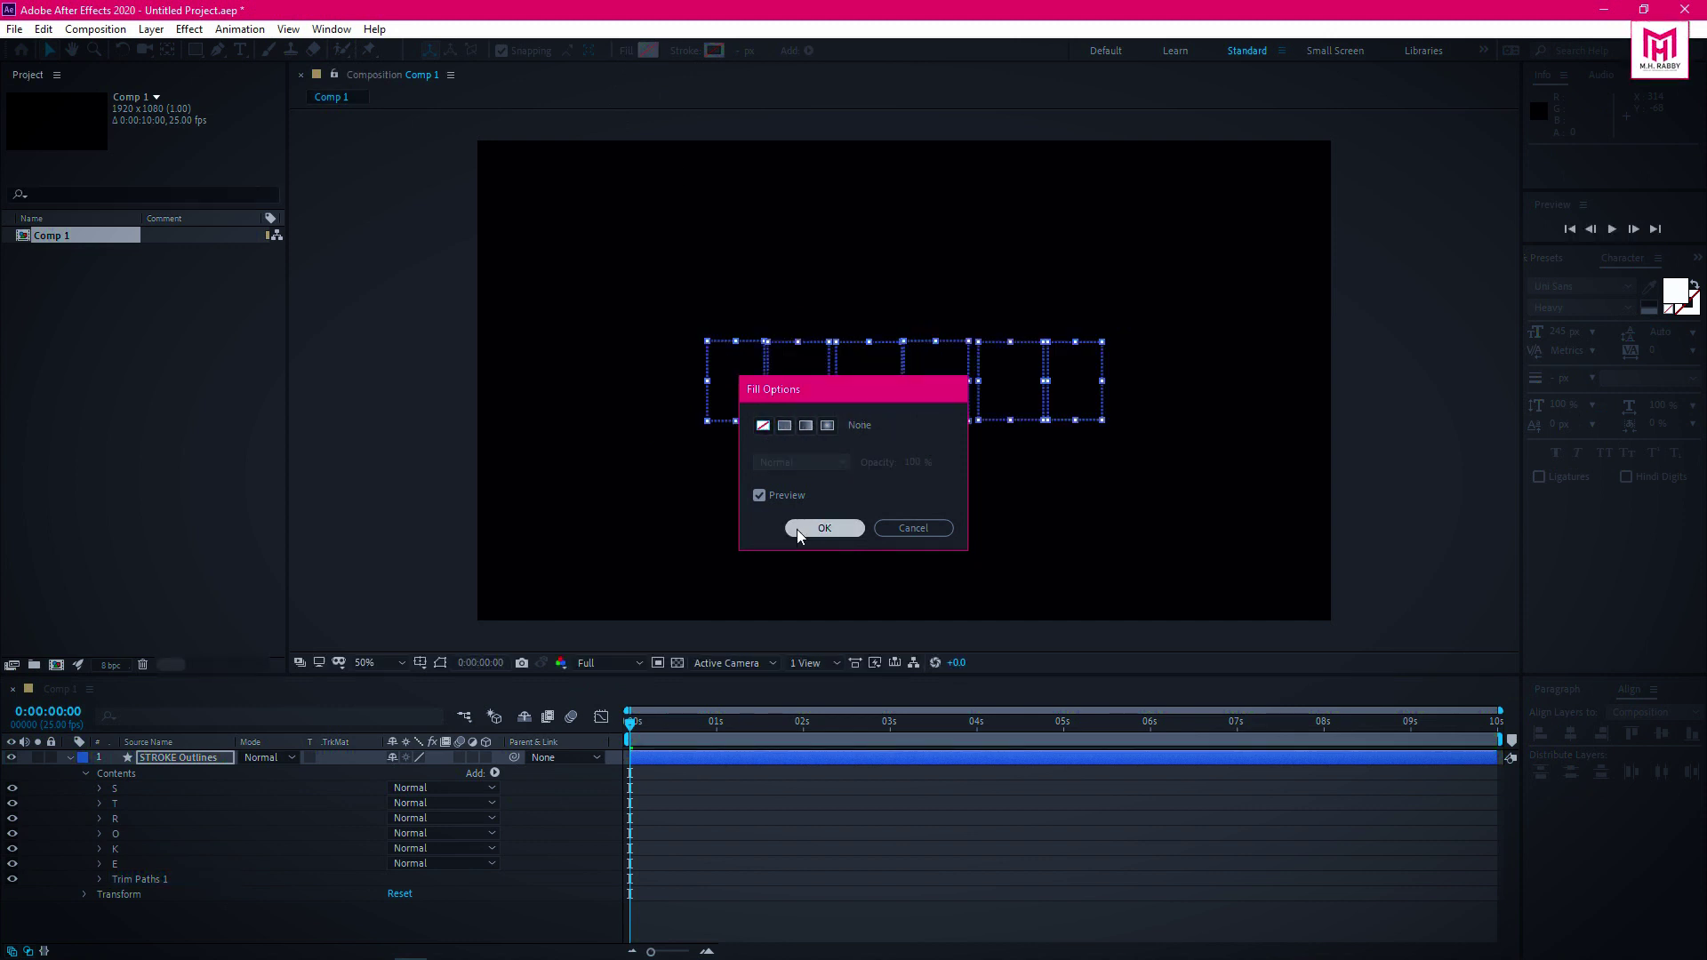
{"action": "left_click", "coordinate": [823, 528]}
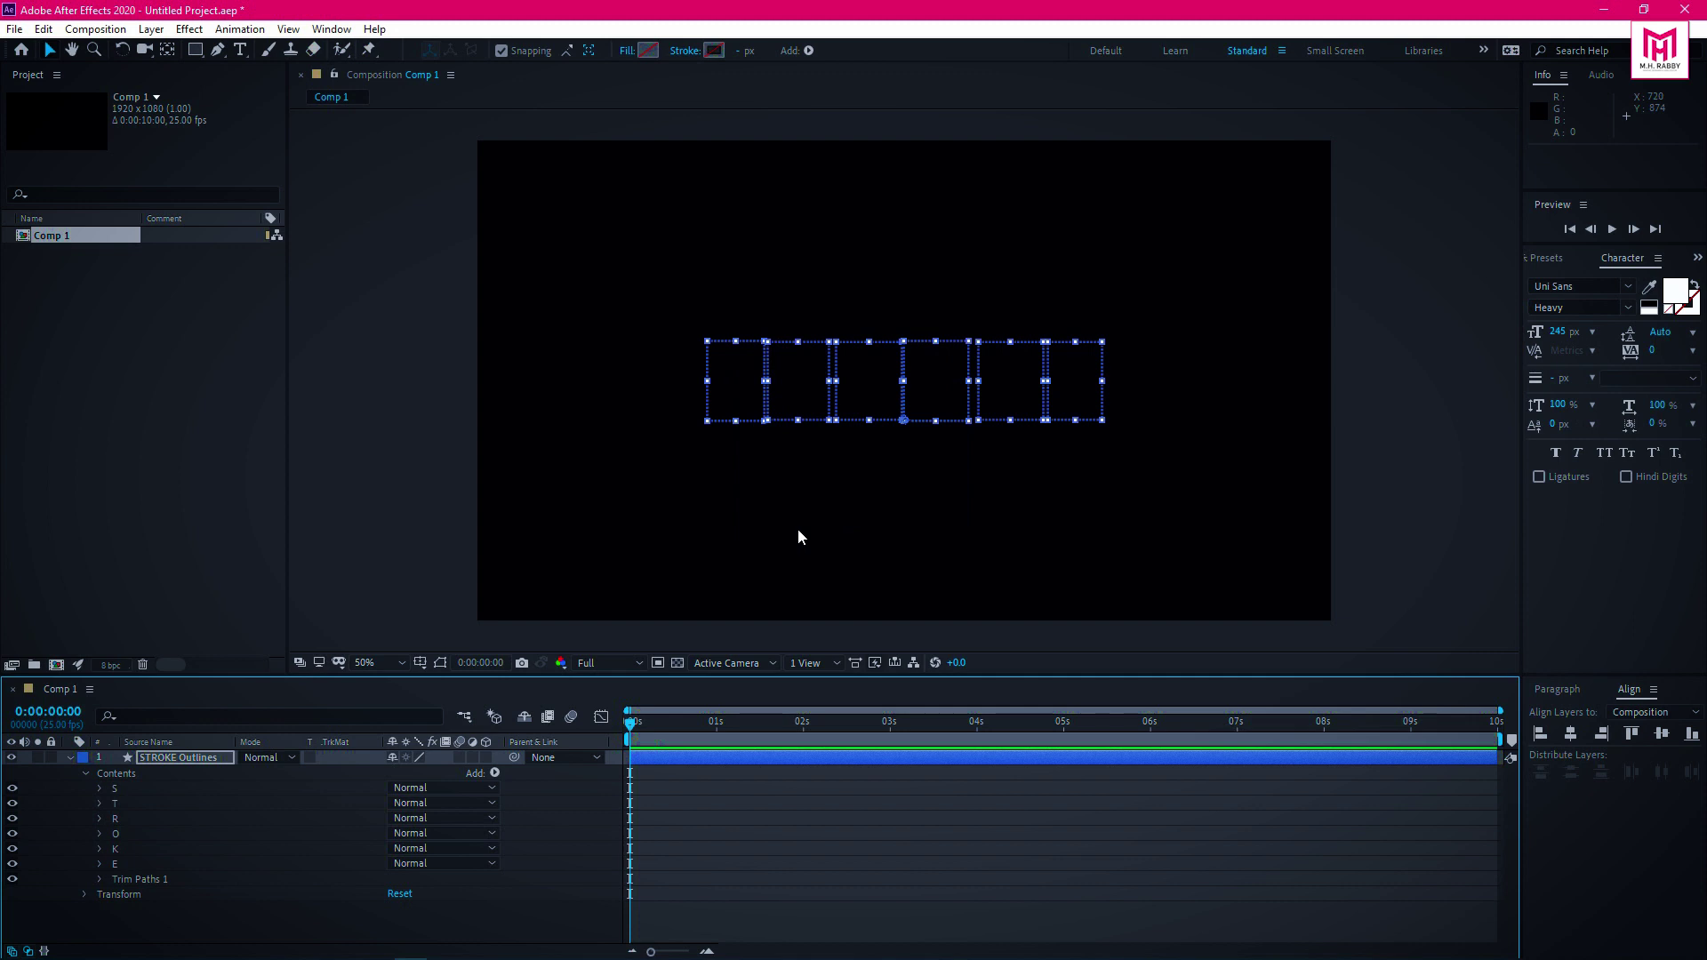
{"action": "left_click", "coordinate": [684, 53]}
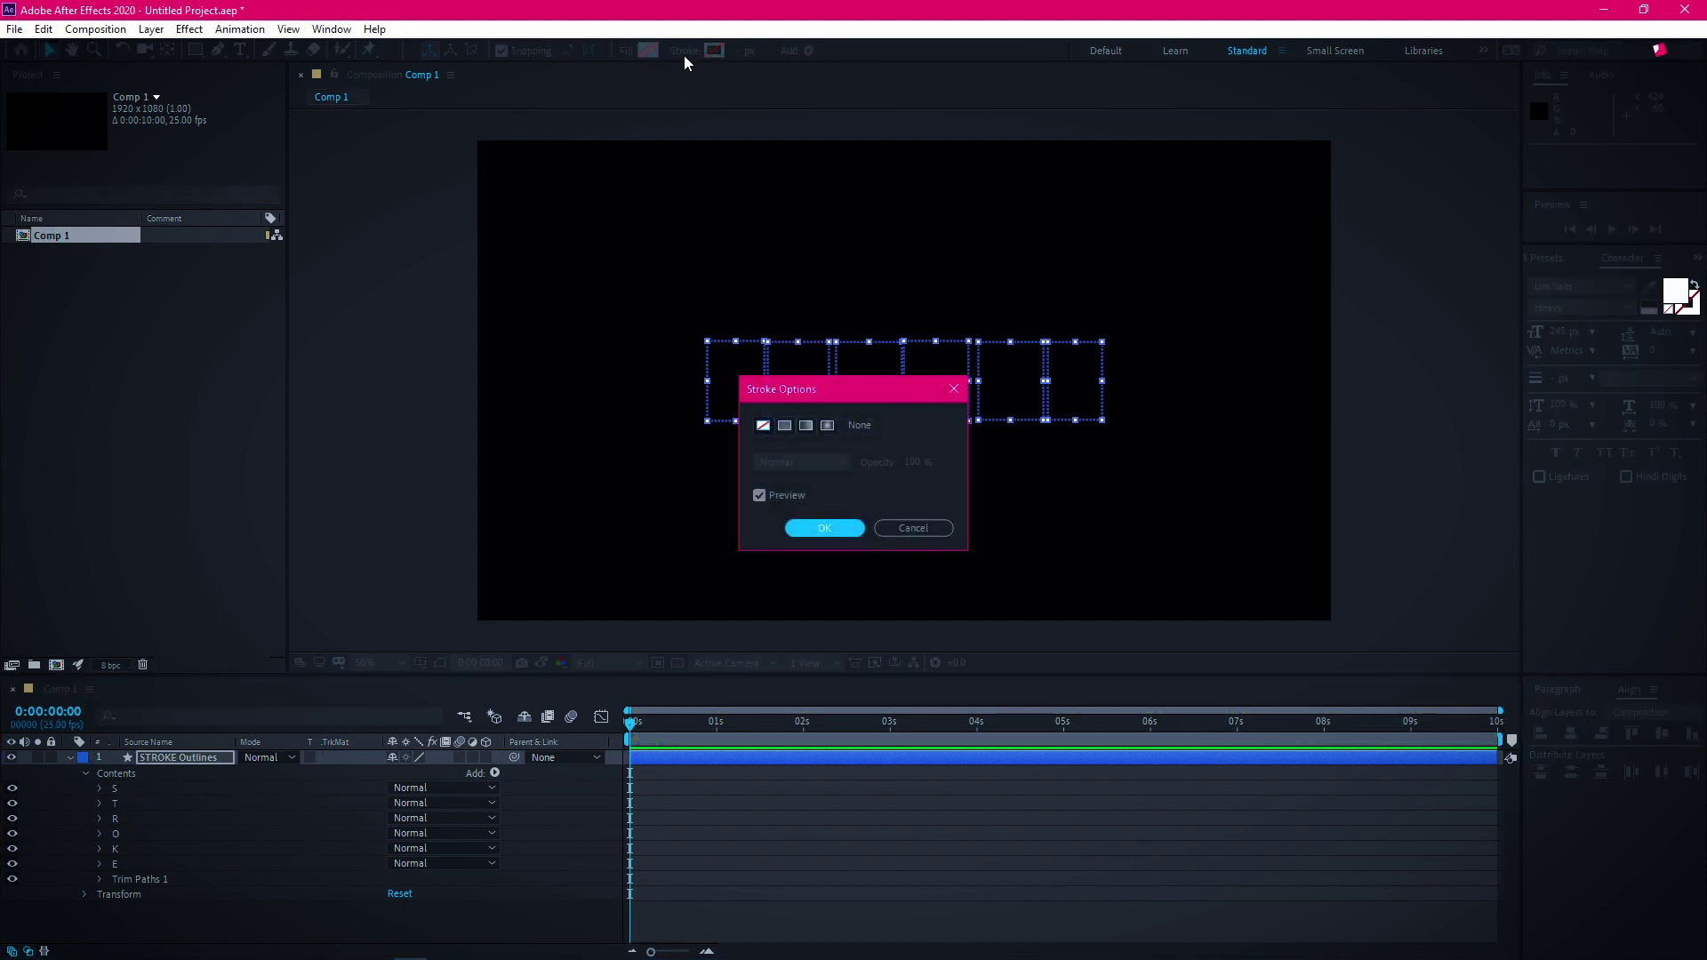
{"action": "left_click", "coordinate": [784, 427]}
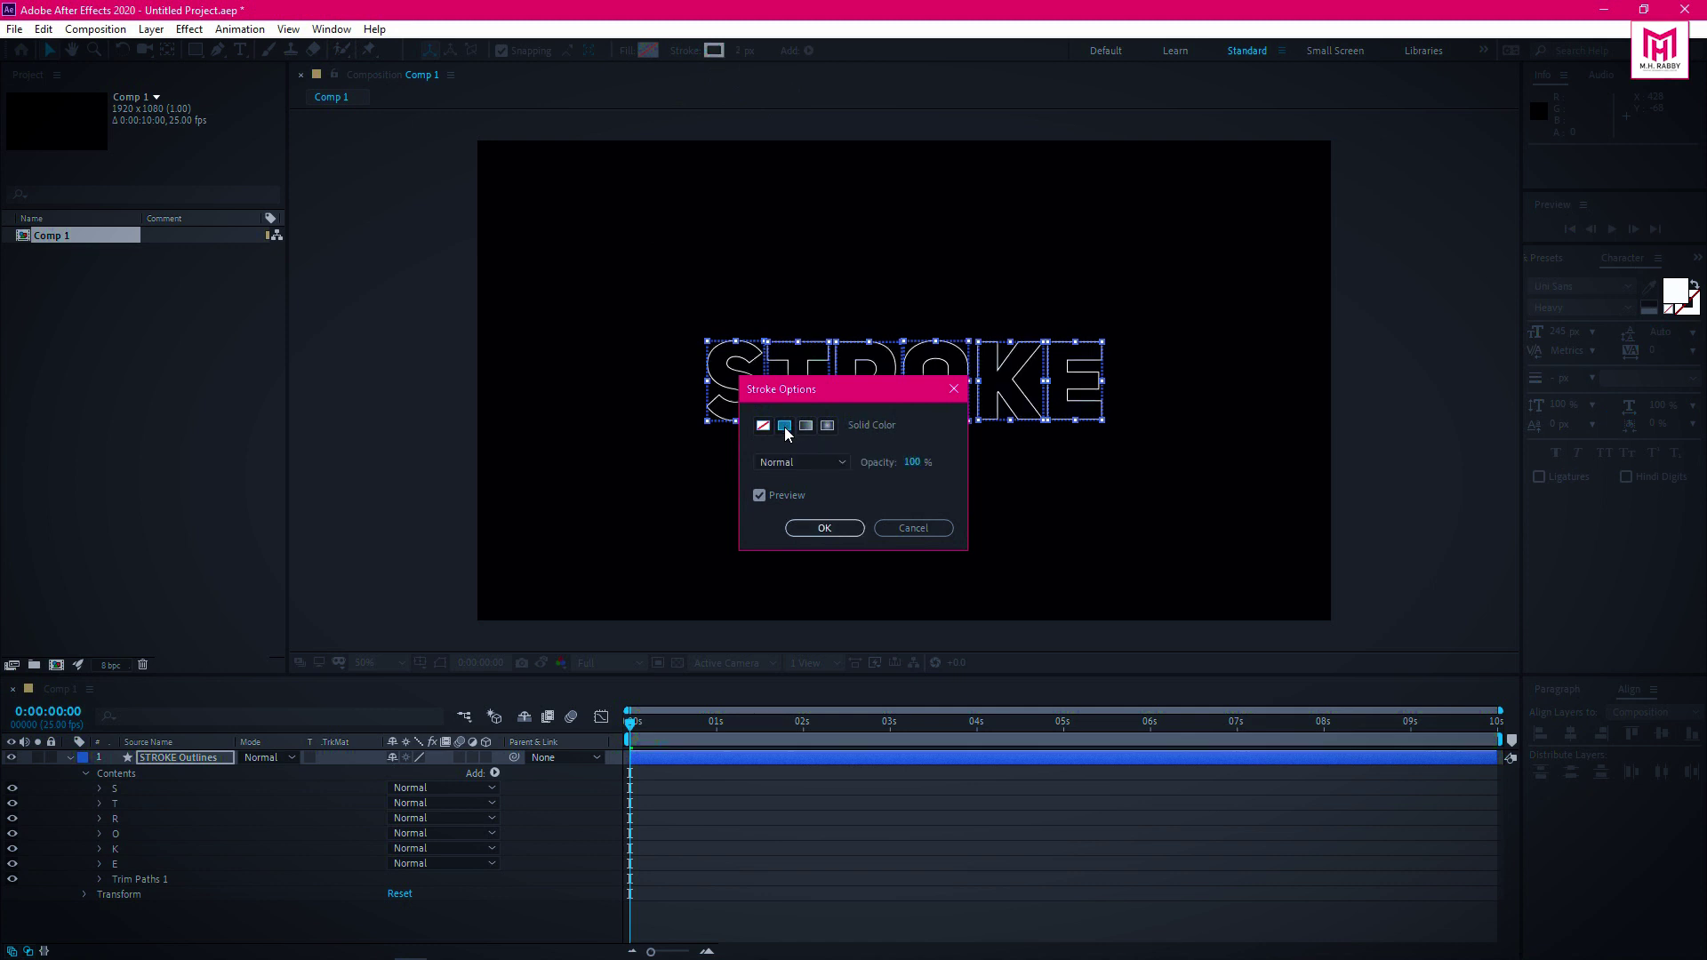
{"action": "left_click", "coordinate": [824, 528]}
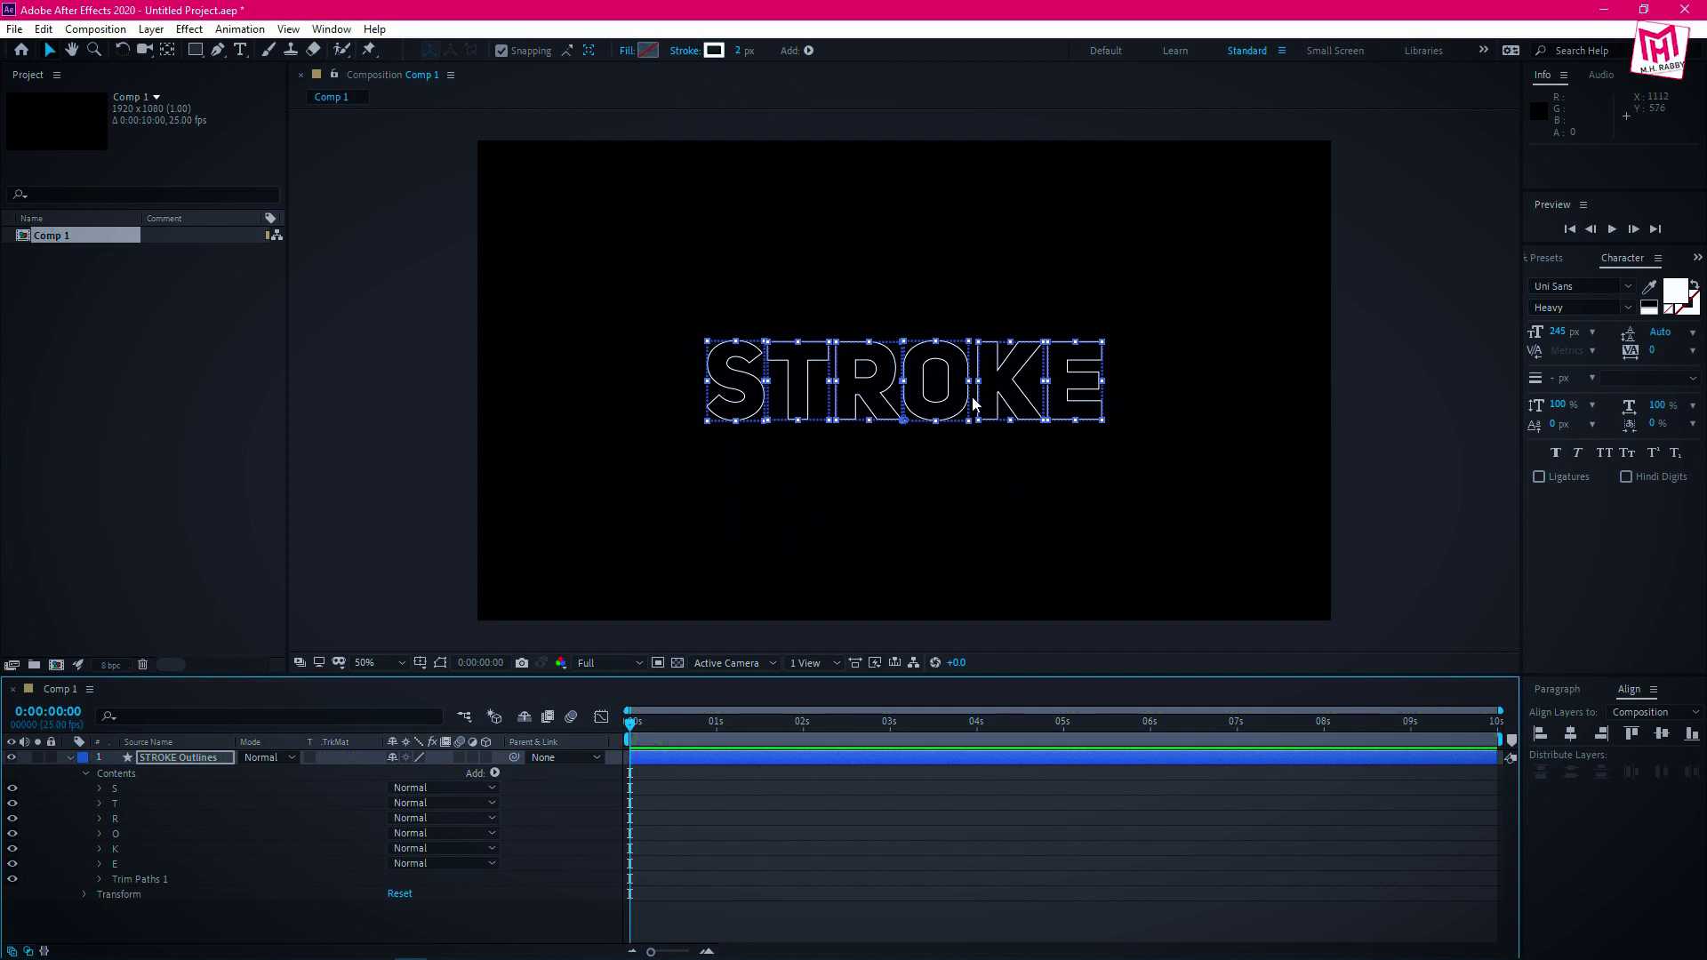
Change the outline stroke width to 5 px
{"action": "left_click", "coordinate": [741, 55]}
{"action": "left_click", "coordinate": [742, 54]}
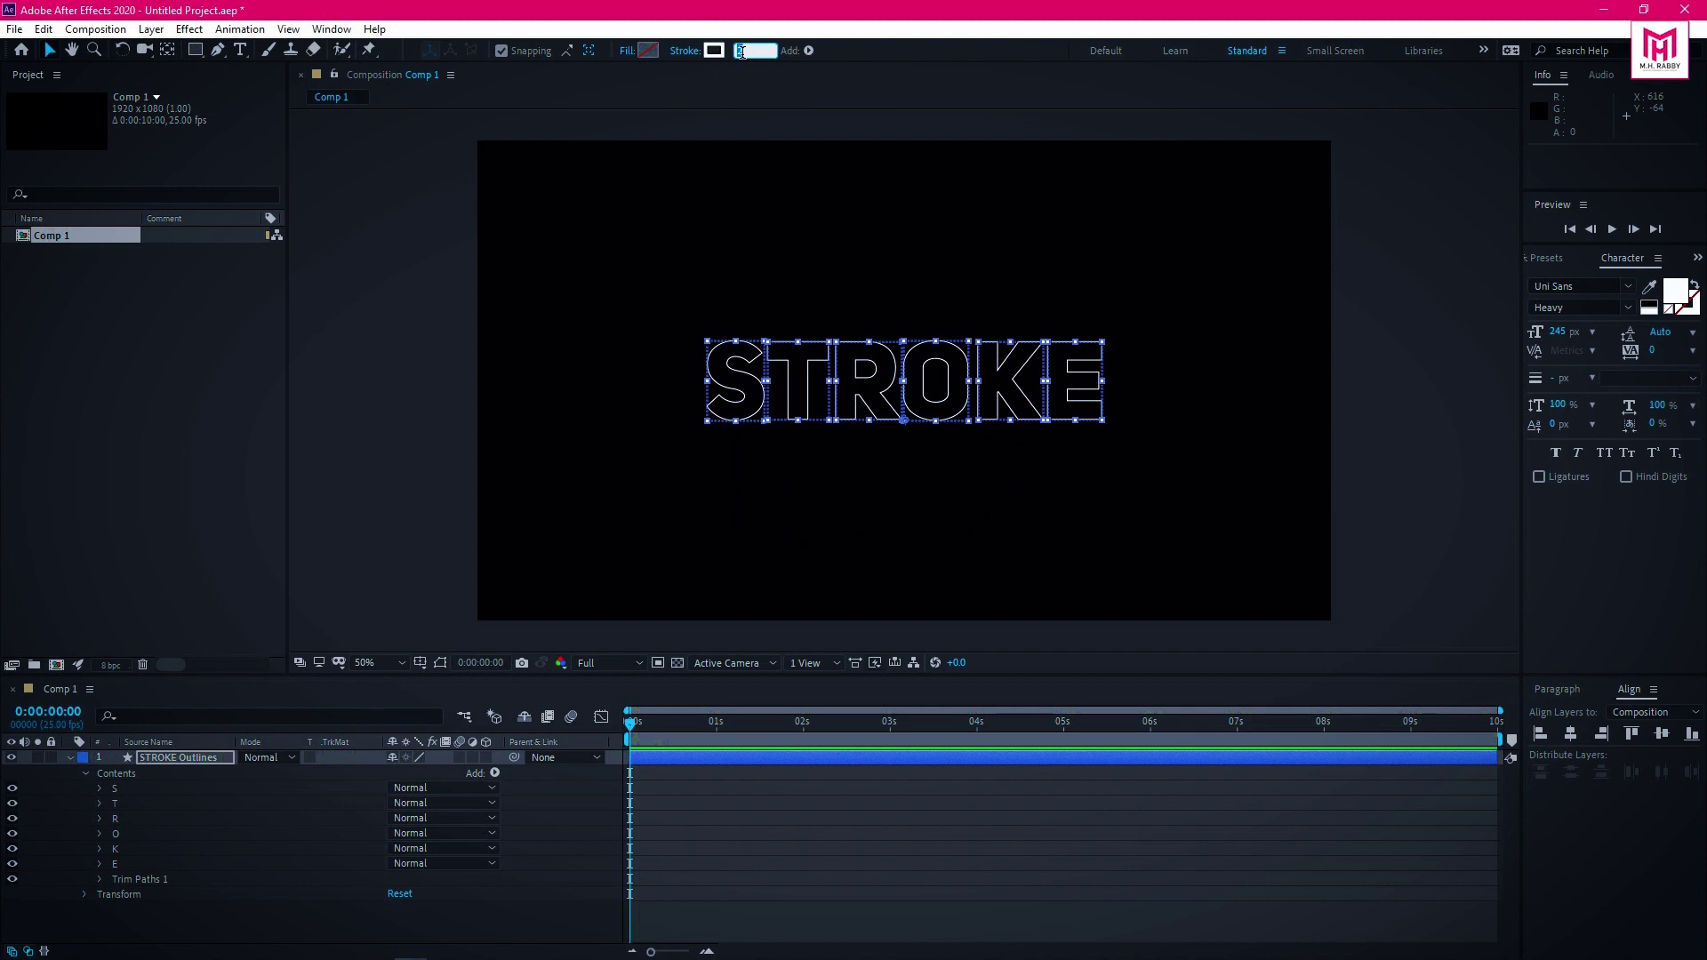
{"action": "type", "text": "30"}
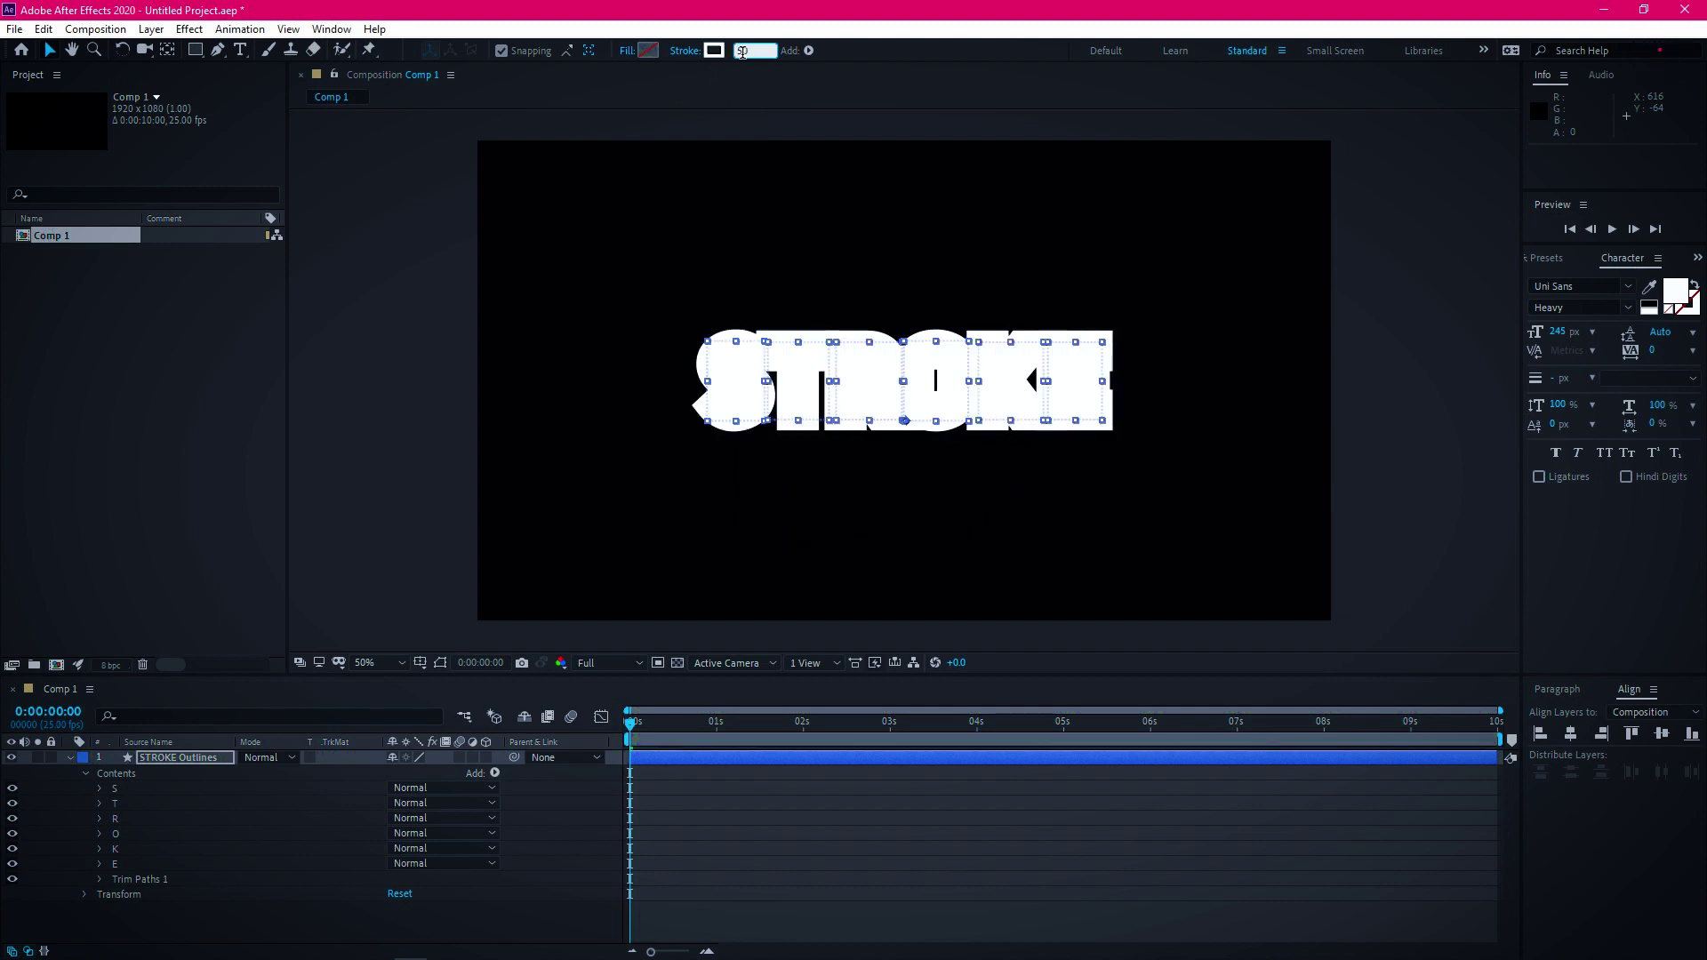
{"action": "type", "text": "3"}
{"action": "key", "text": "Return"}
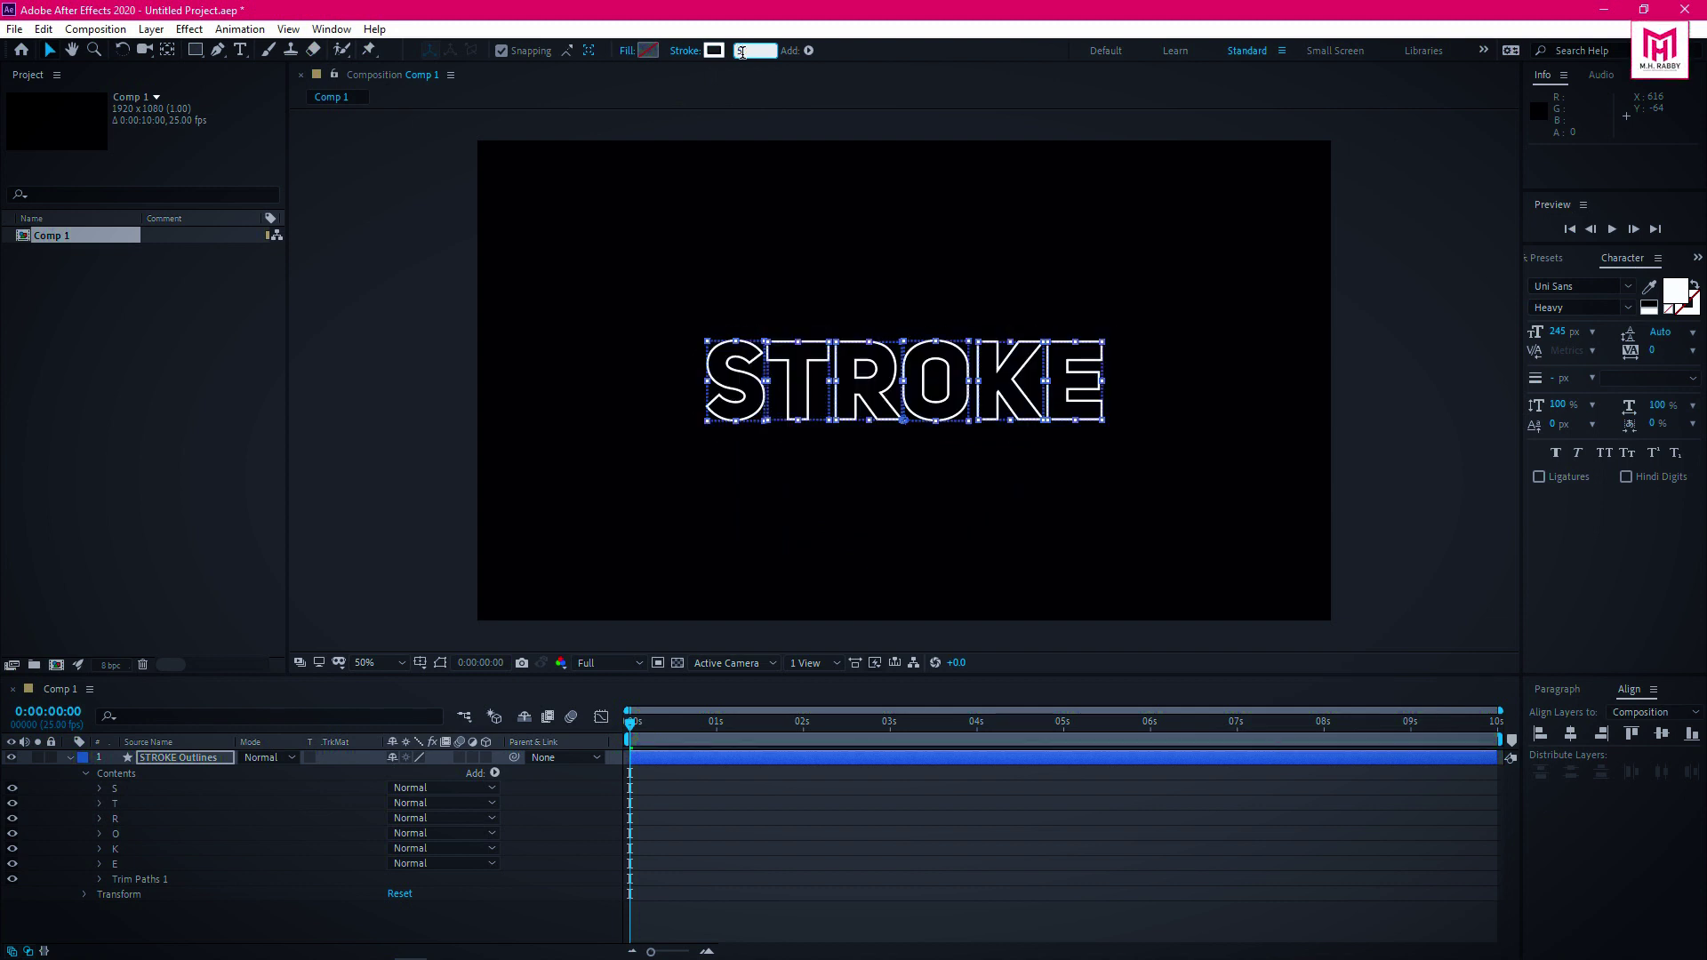
{"action": "key", "text": "Return"}
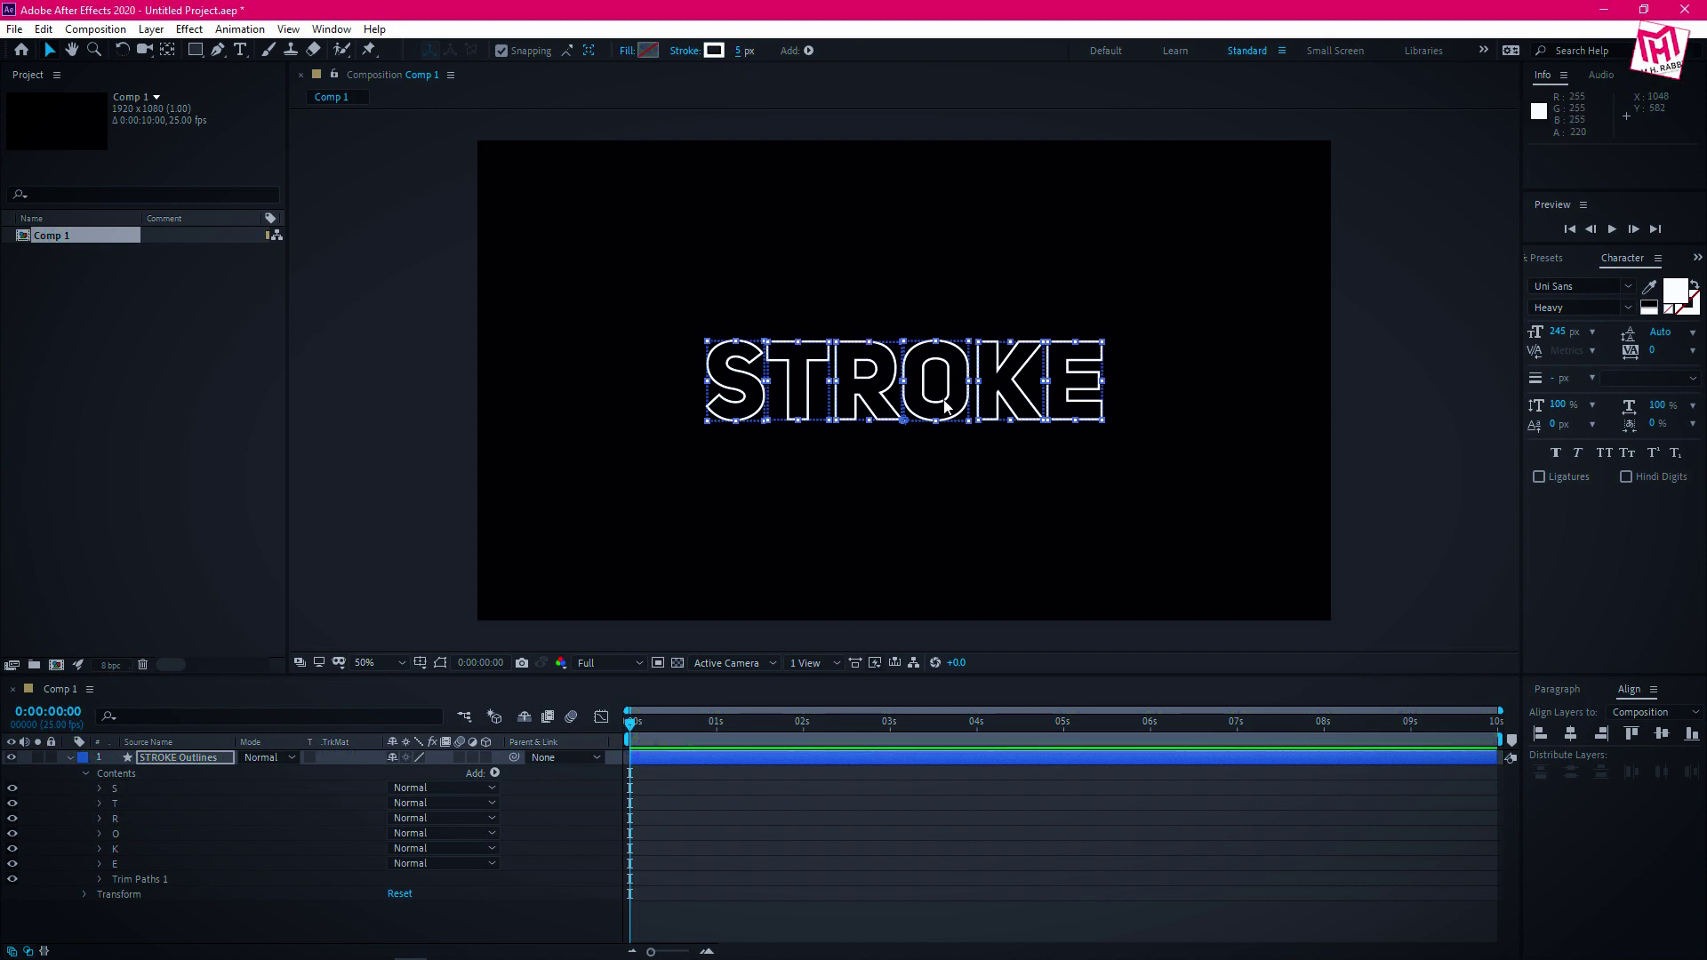
{"action": "left_click", "coordinate": [164, 914]}
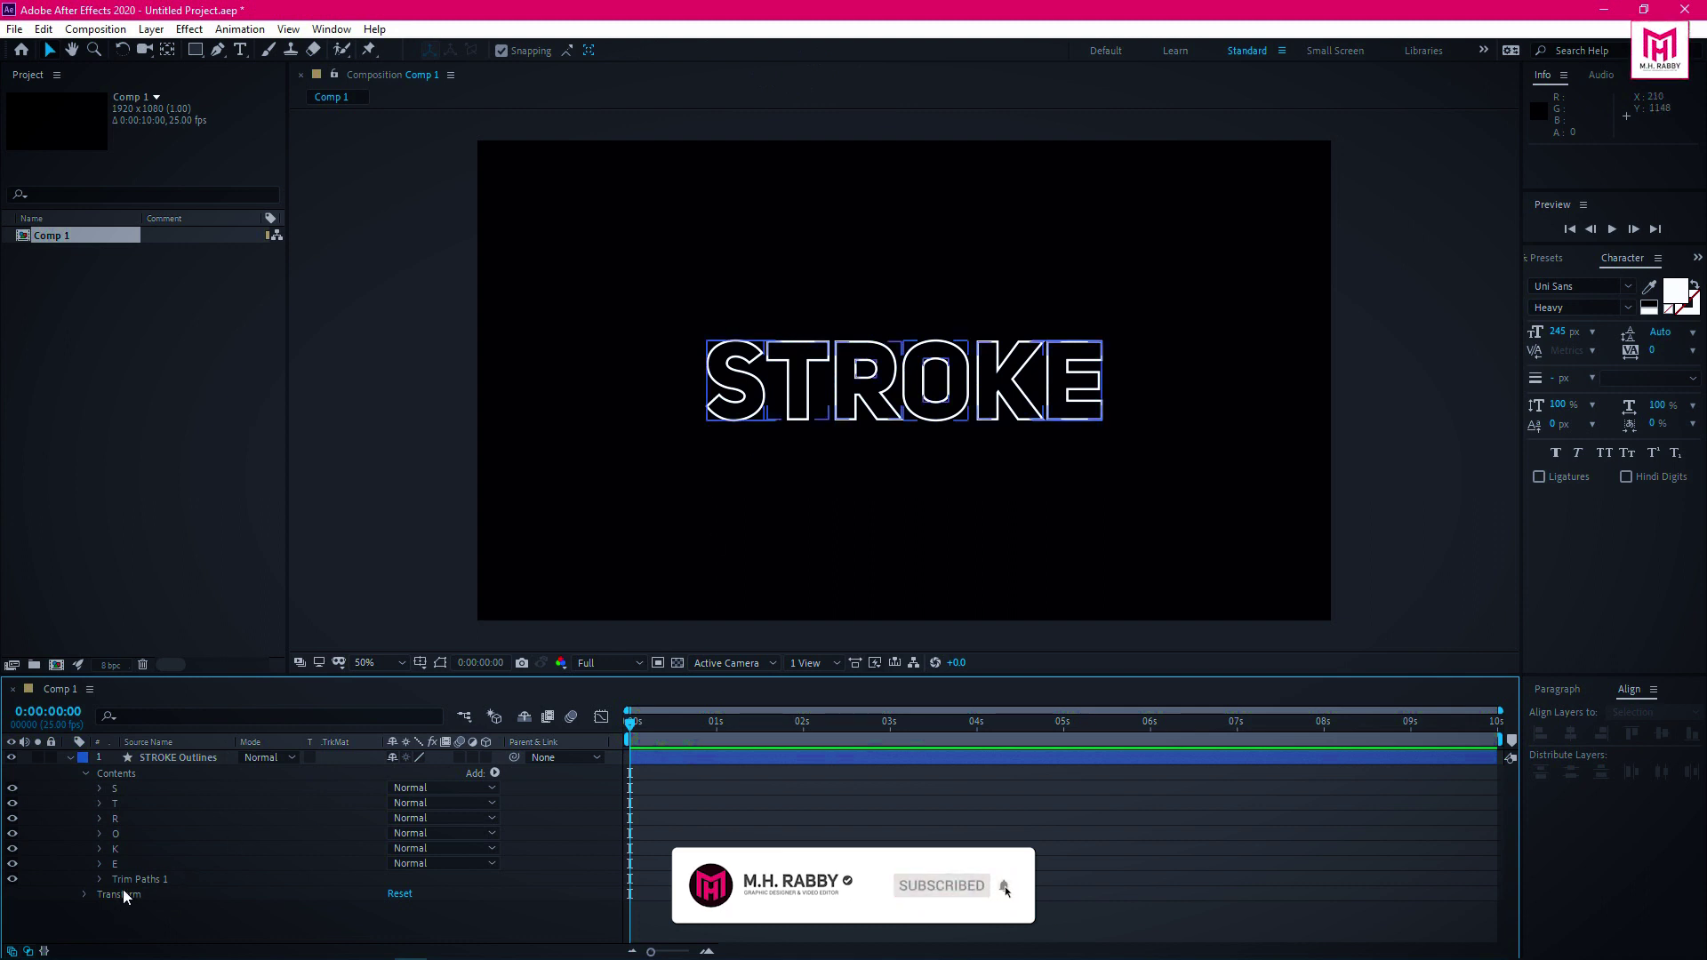
Set the Trim Paths End to 92%
{"action": "left_click", "coordinate": [98, 879]}
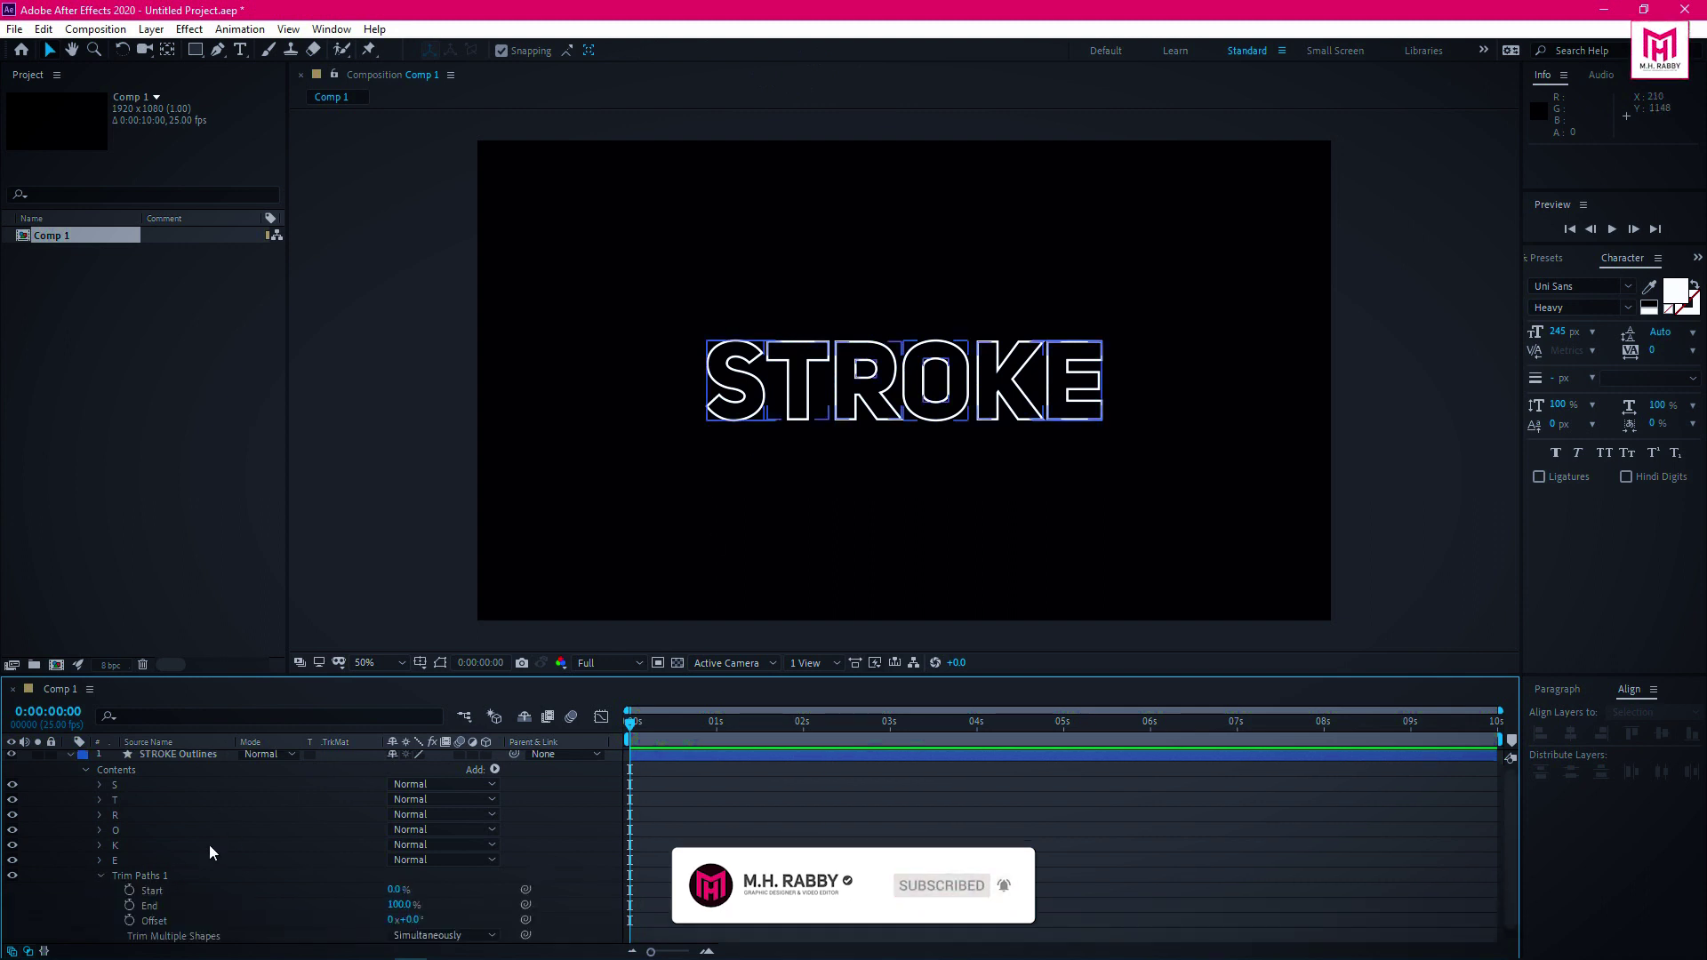
{"action": "scroll", "coordinate": [210, 844], "scroll_direction": "down", "scroll_amount": 1}
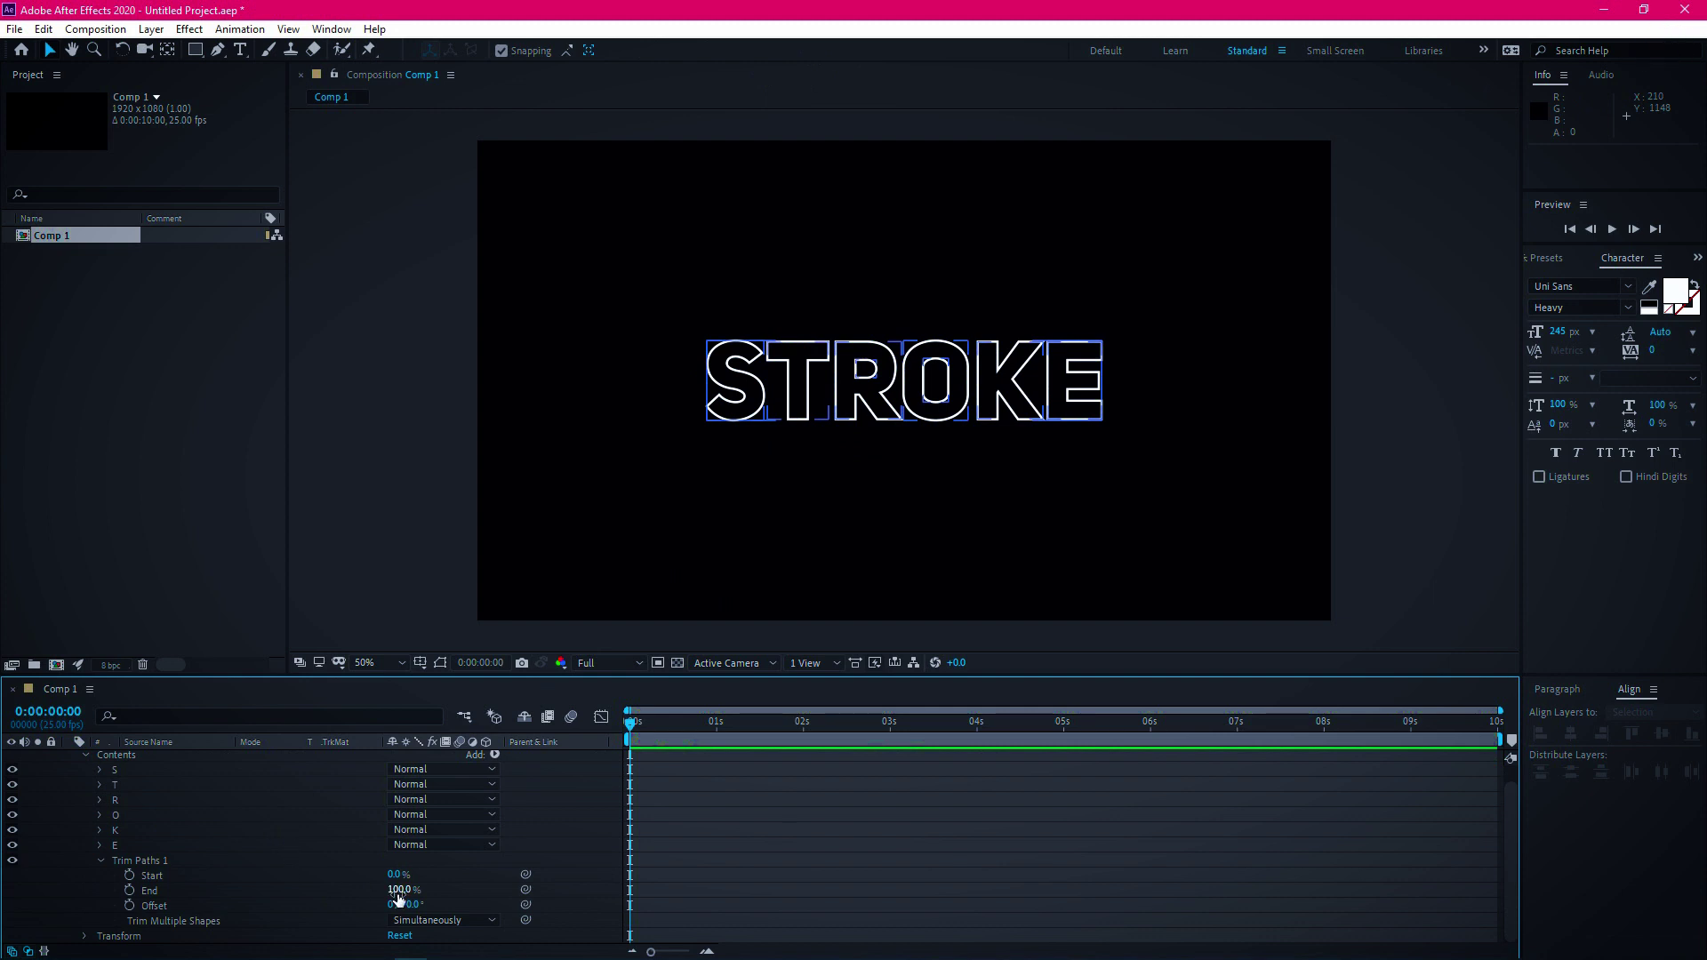
{"action": "mouse_move", "coordinate": [398, 893]}
{"action": "left_mouse_down"}
{"action": "mouse_move", "coordinate": [379, 900]}
{"action": "mouse_move", "coordinate": [406, 904]}
{"action": "left_mouse_up"}
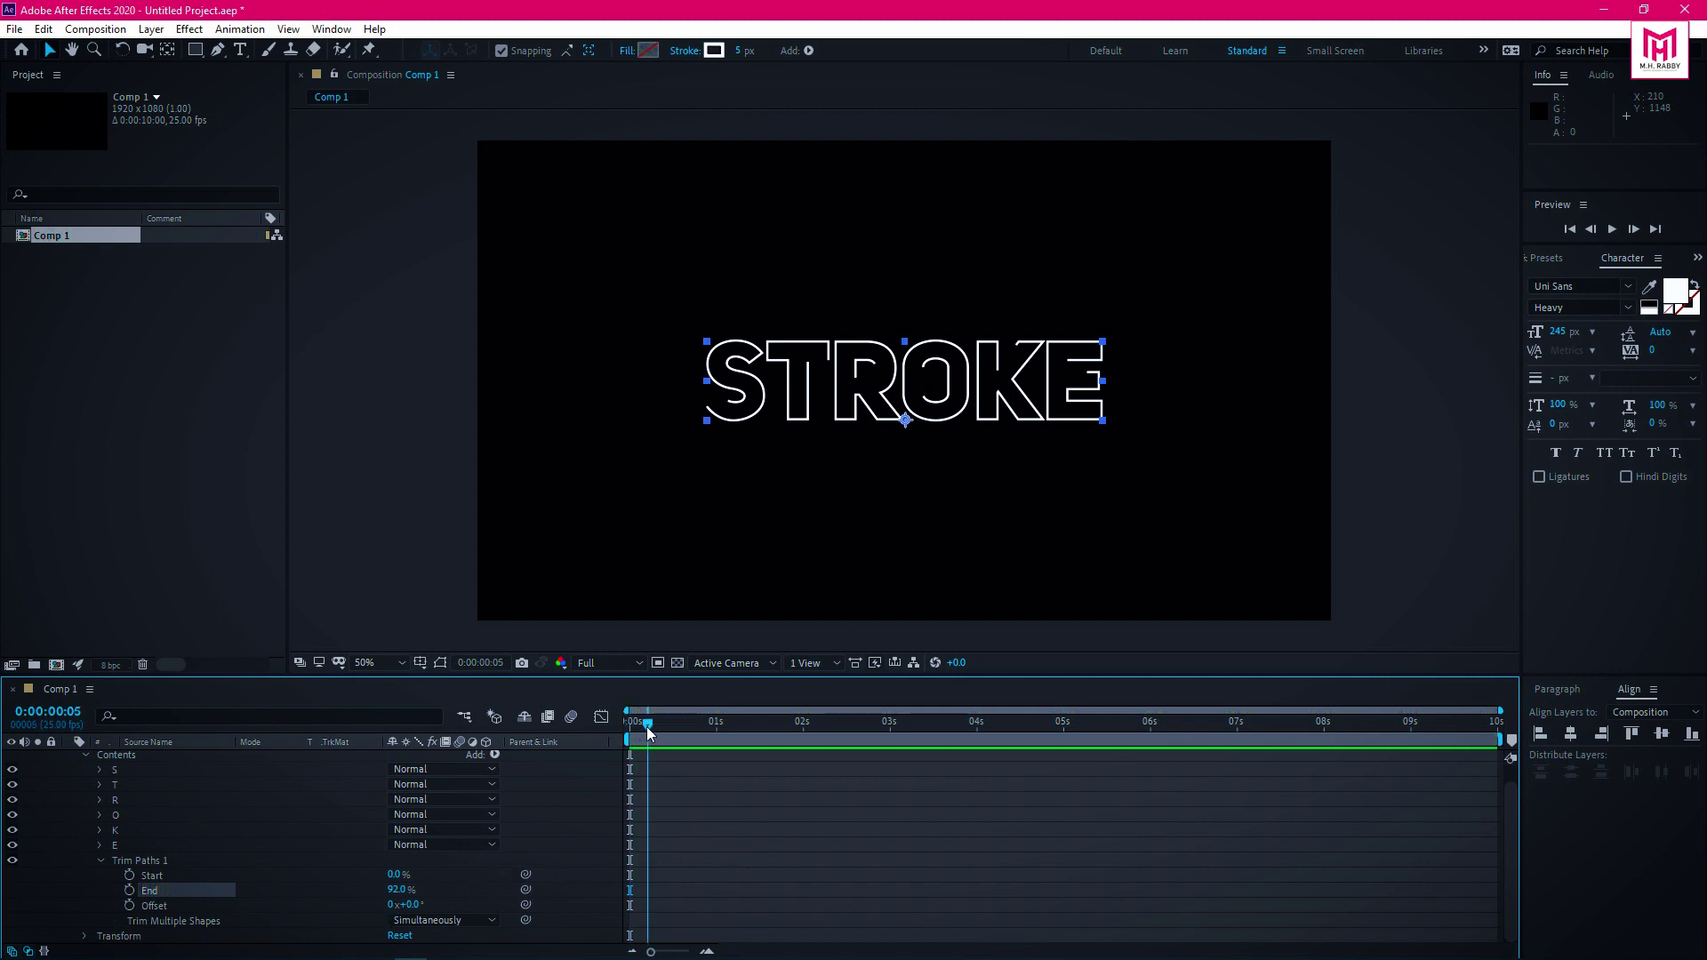
Keyframe Trim Paths Offset from 0 at 0 s to 9x+14° at 9 s
{"action": "left_click", "coordinate": [129, 906]}
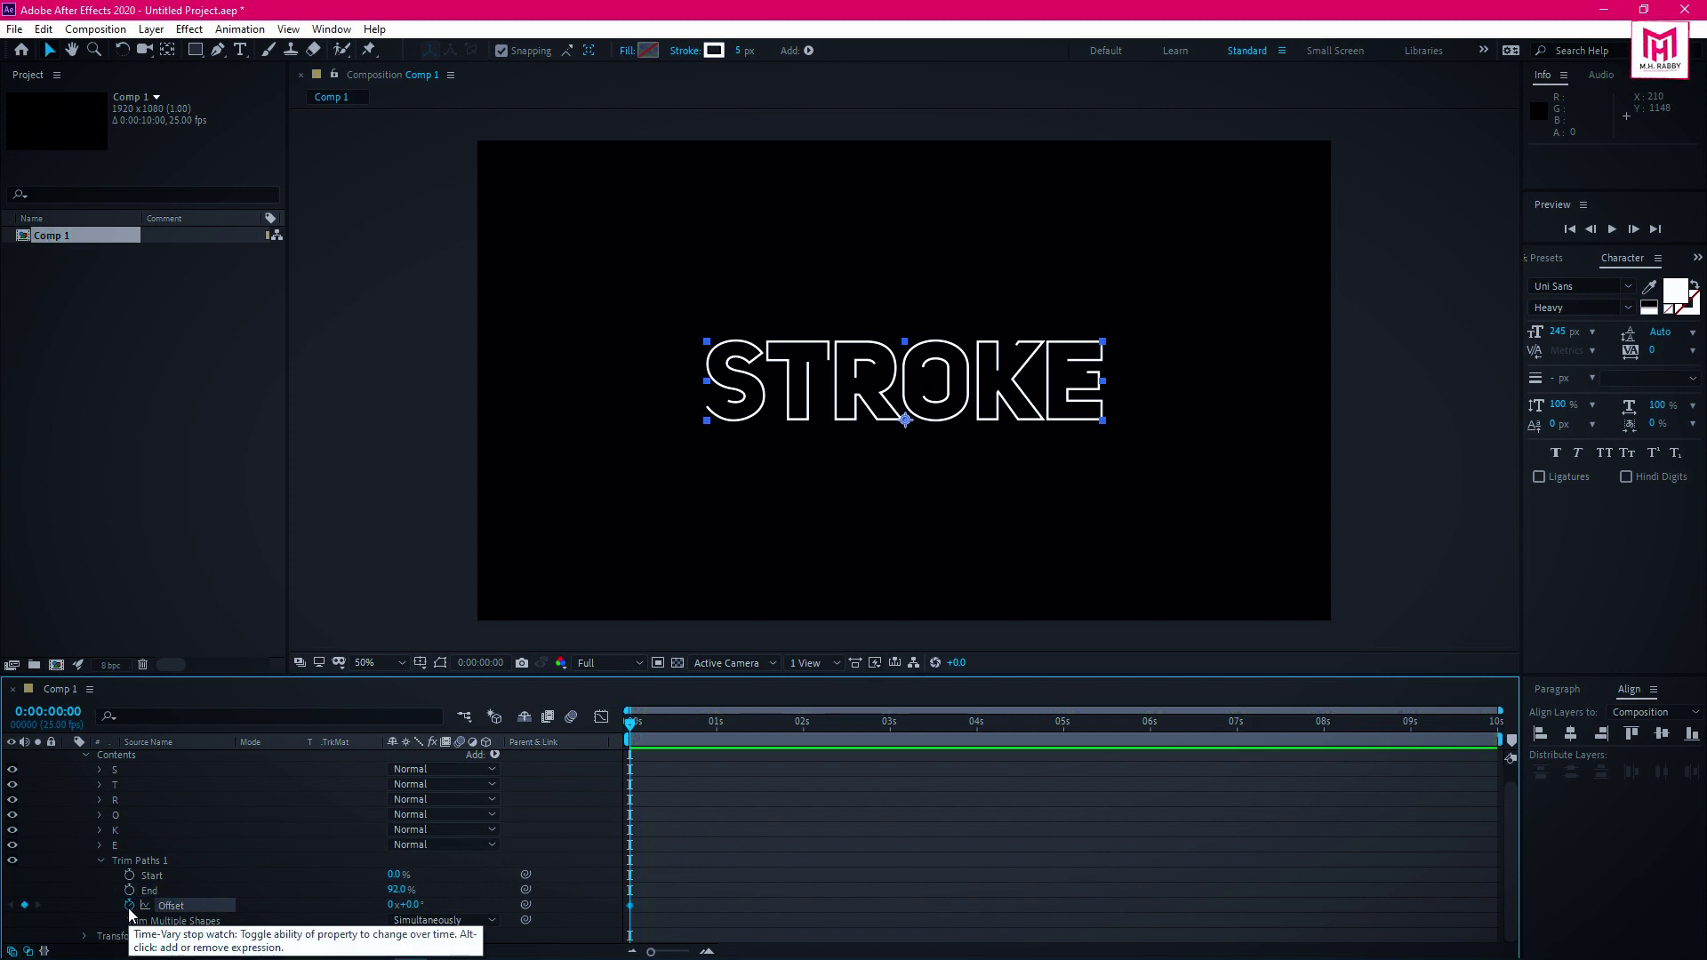
{"action": "left_click_drag", "start_coordinate": [627, 723], "coordinate": [1409, 724]}
{"action": "mouse_move", "coordinate": [405, 905]}
{"action": "left_mouse_down"}
{"action": "mouse_move", "coordinate": [889, 898]}
{"action": "mouse_move", "coordinate": [1600, 835]}
{"action": "mouse_move", "coordinate": [1257, 811]}
{"action": "left_mouse_up"}
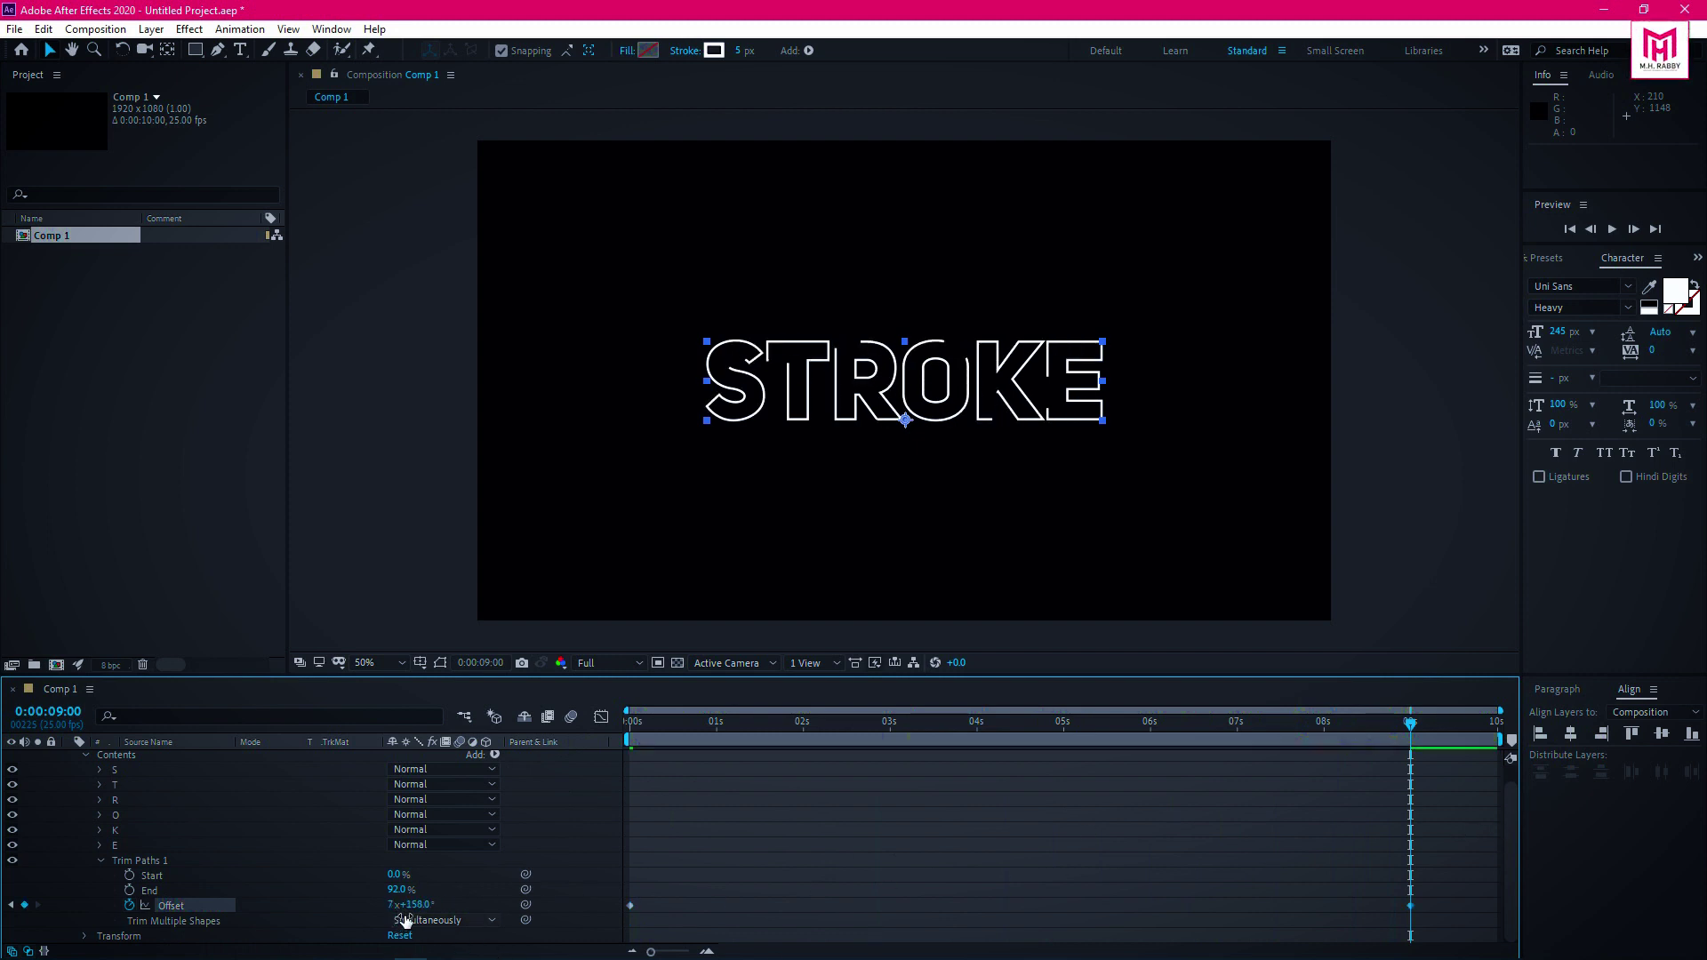
{"action": "left_click_drag", "start_coordinate": [404, 920], "coordinate": [886, 871]}
{"action": "left_click_drag", "start_coordinate": [745, 713], "coordinate": [563, 728]}
Change the 9 s Offset keyframe to 5x+14° and preview the slower animation
{"action": "key", "text": "space"}
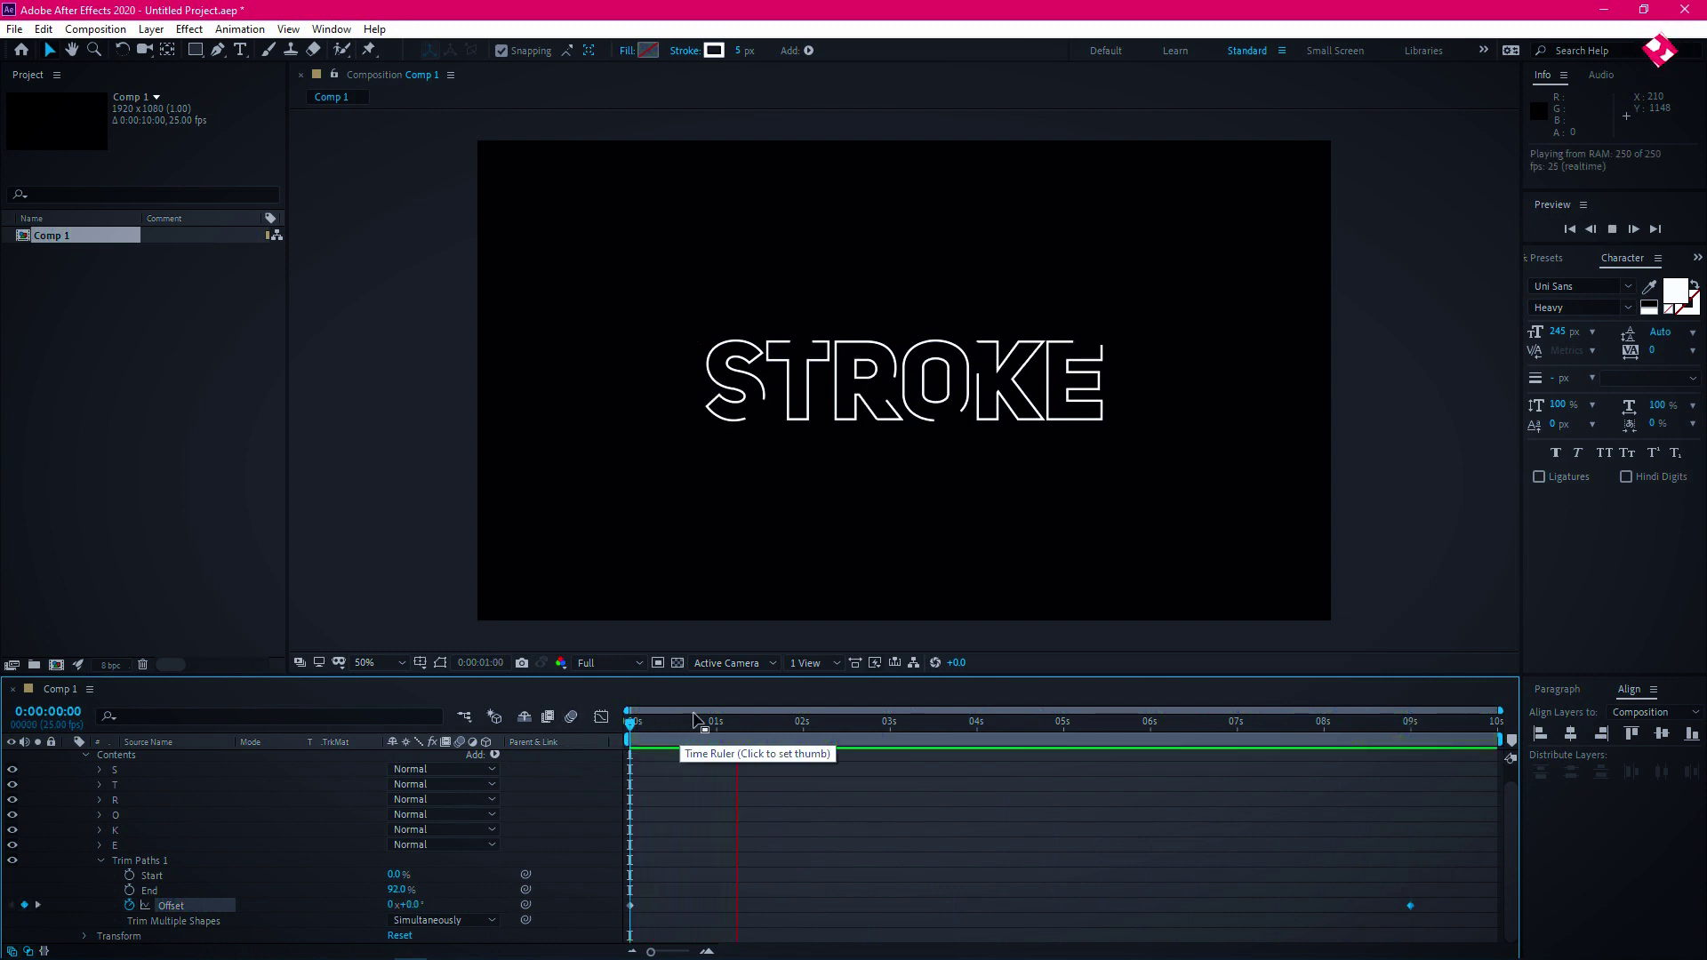
{"action": "key", "text": "space"}
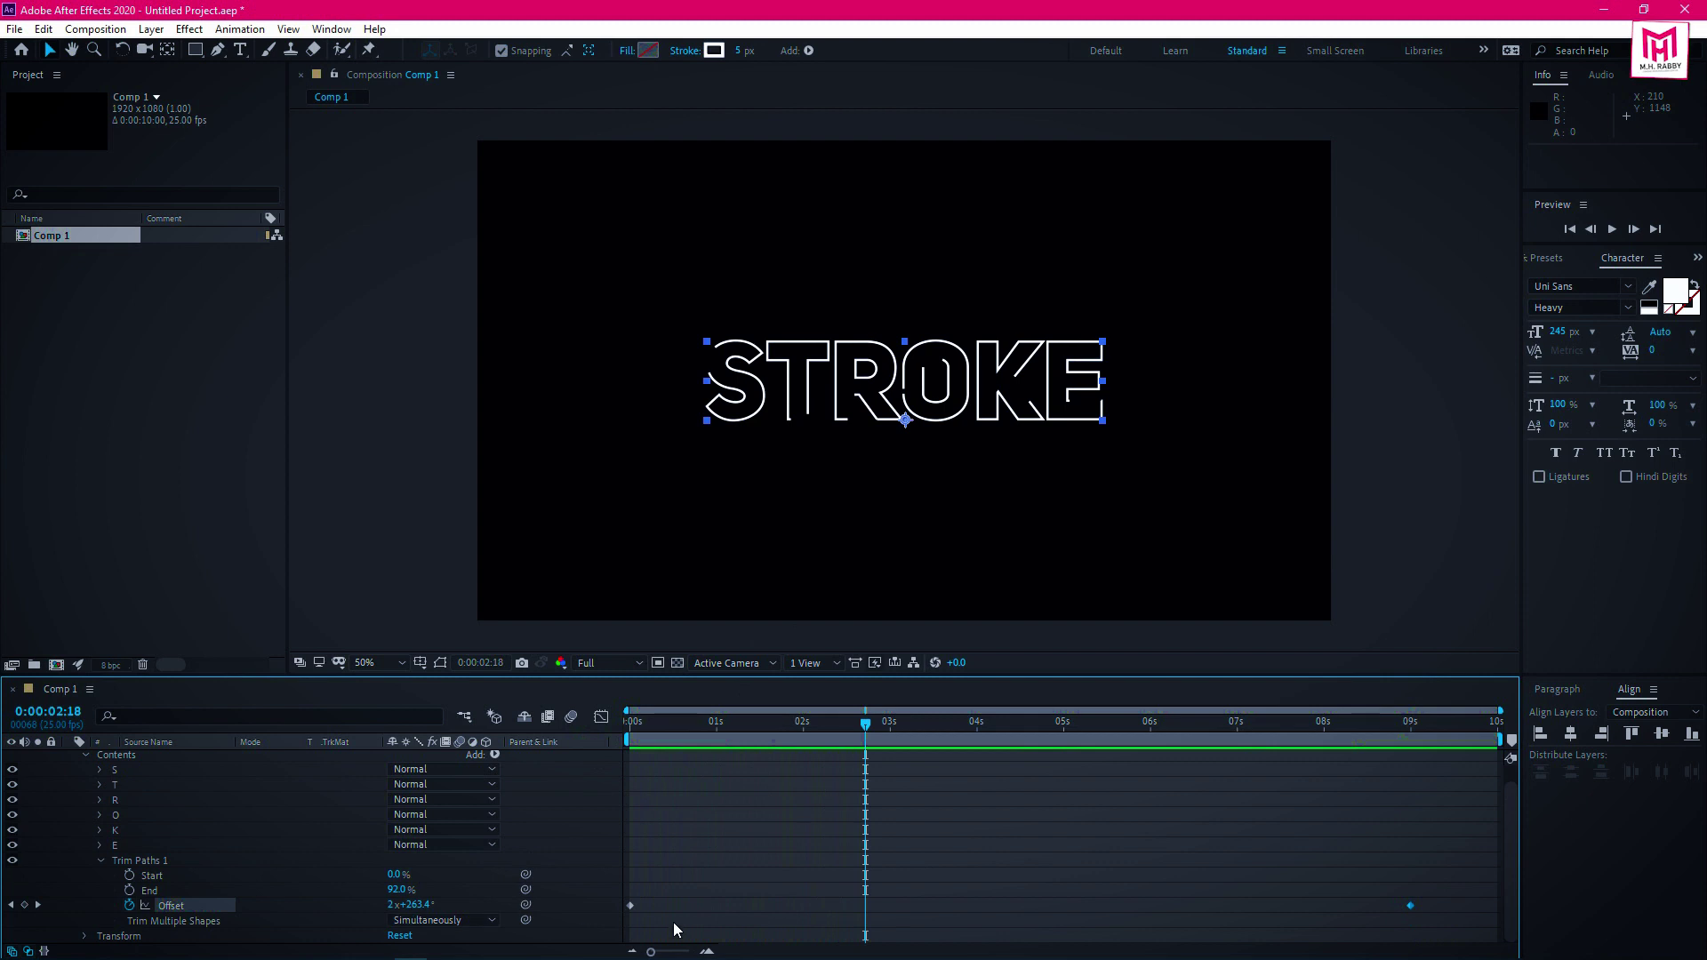
{"action": "left_click", "coordinate": [38, 904]}
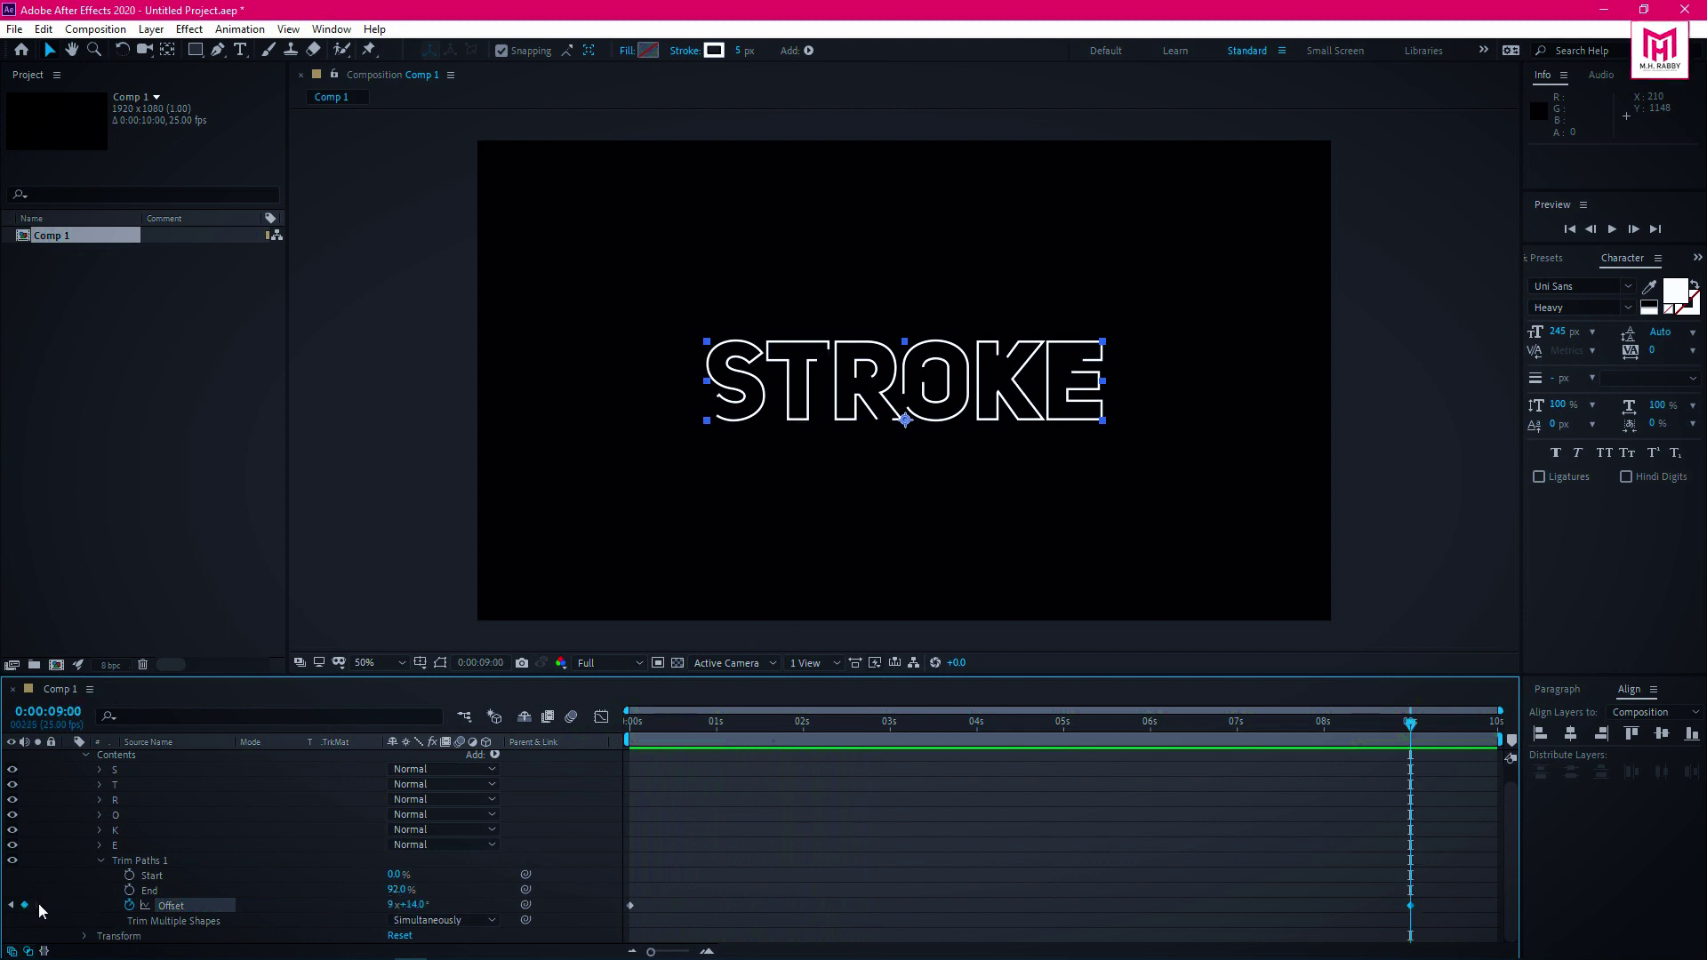
{"action": "left_click", "coordinate": [388, 904]}
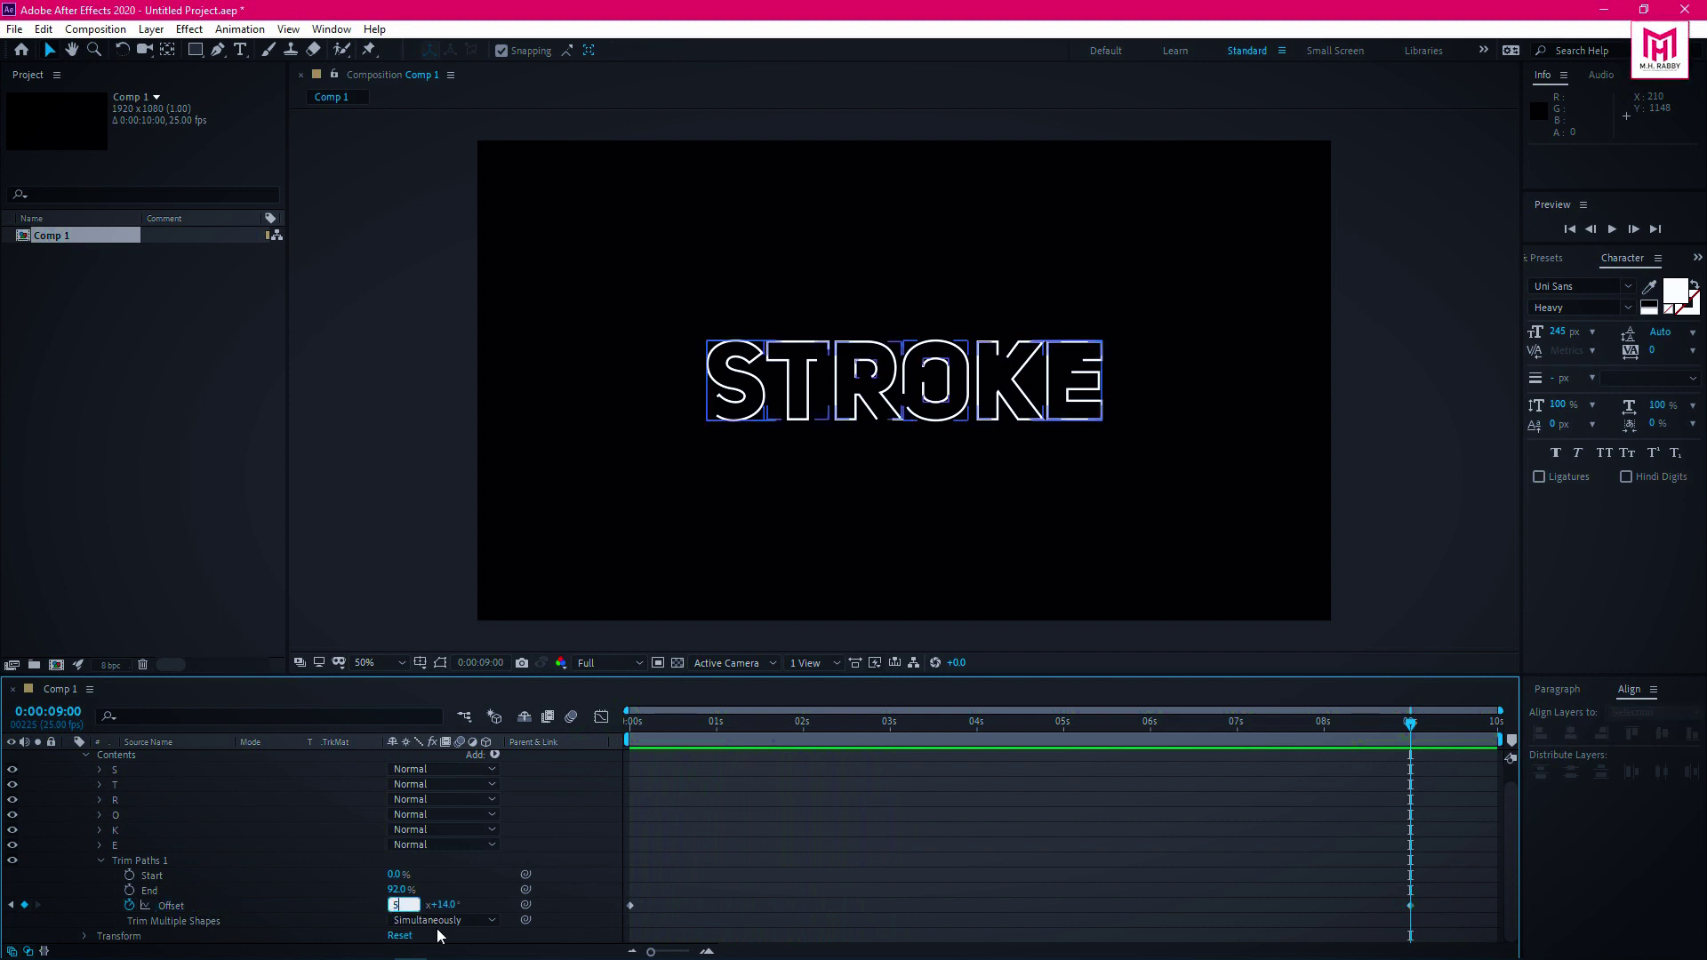
{"action": "type", "text": "5"}
{"action": "key", "text": "Return"}
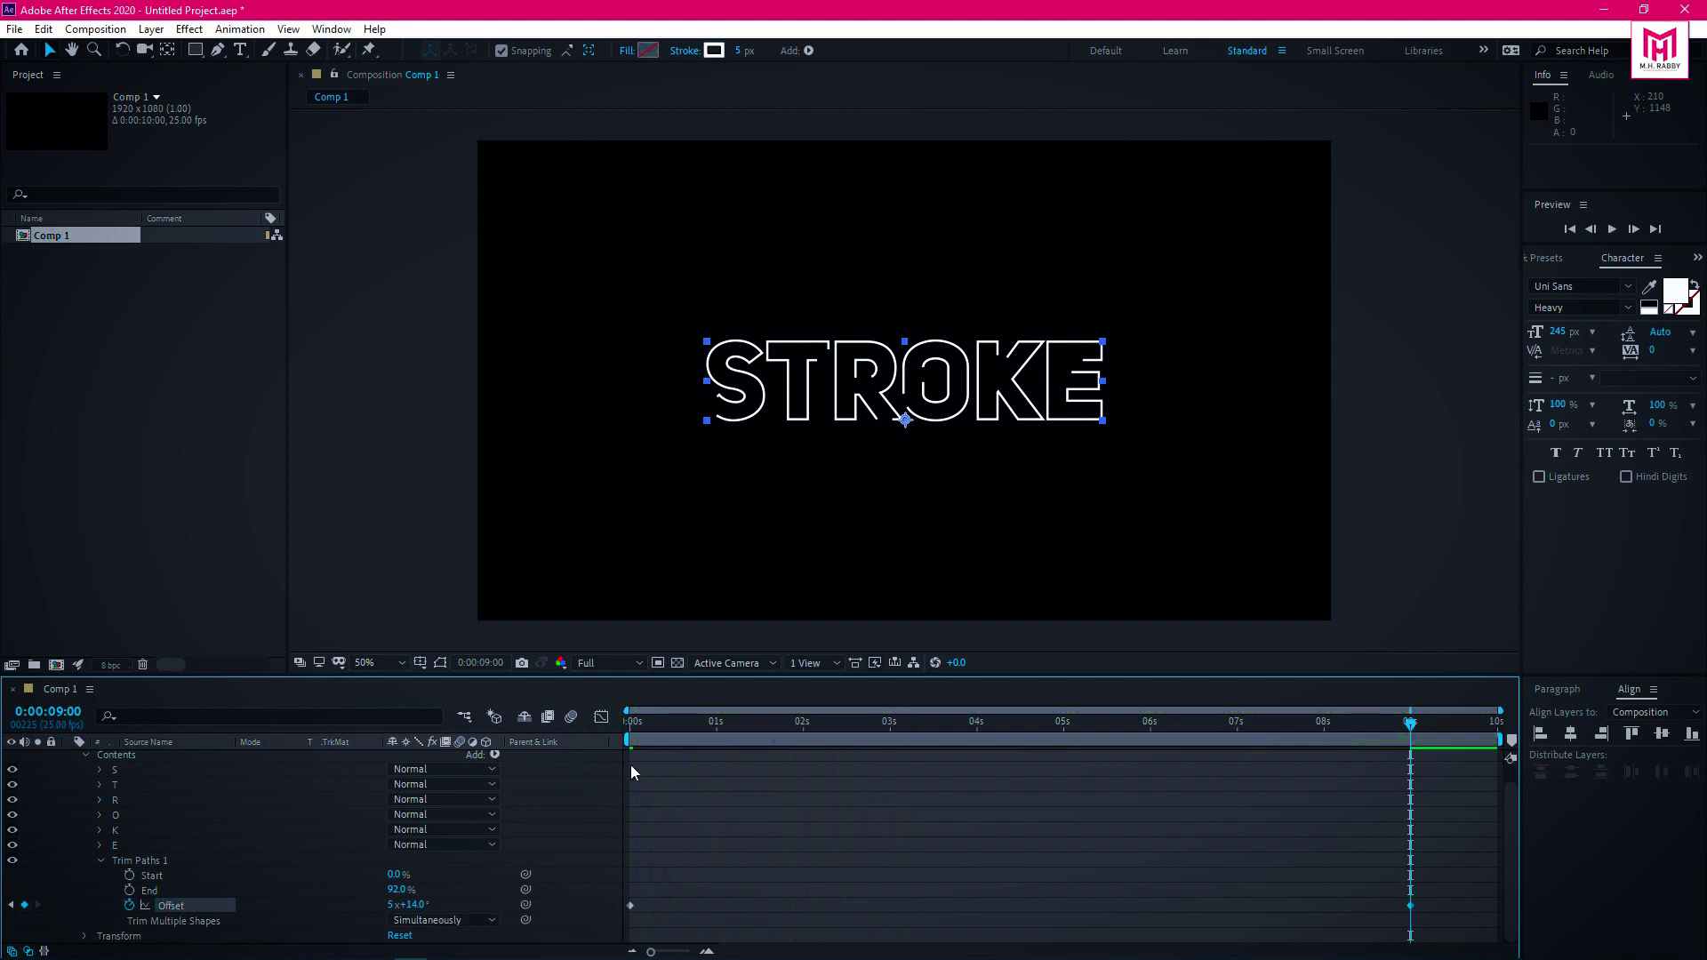
{"action": "key", "text": "Home"}
{"action": "key", "text": "space"}
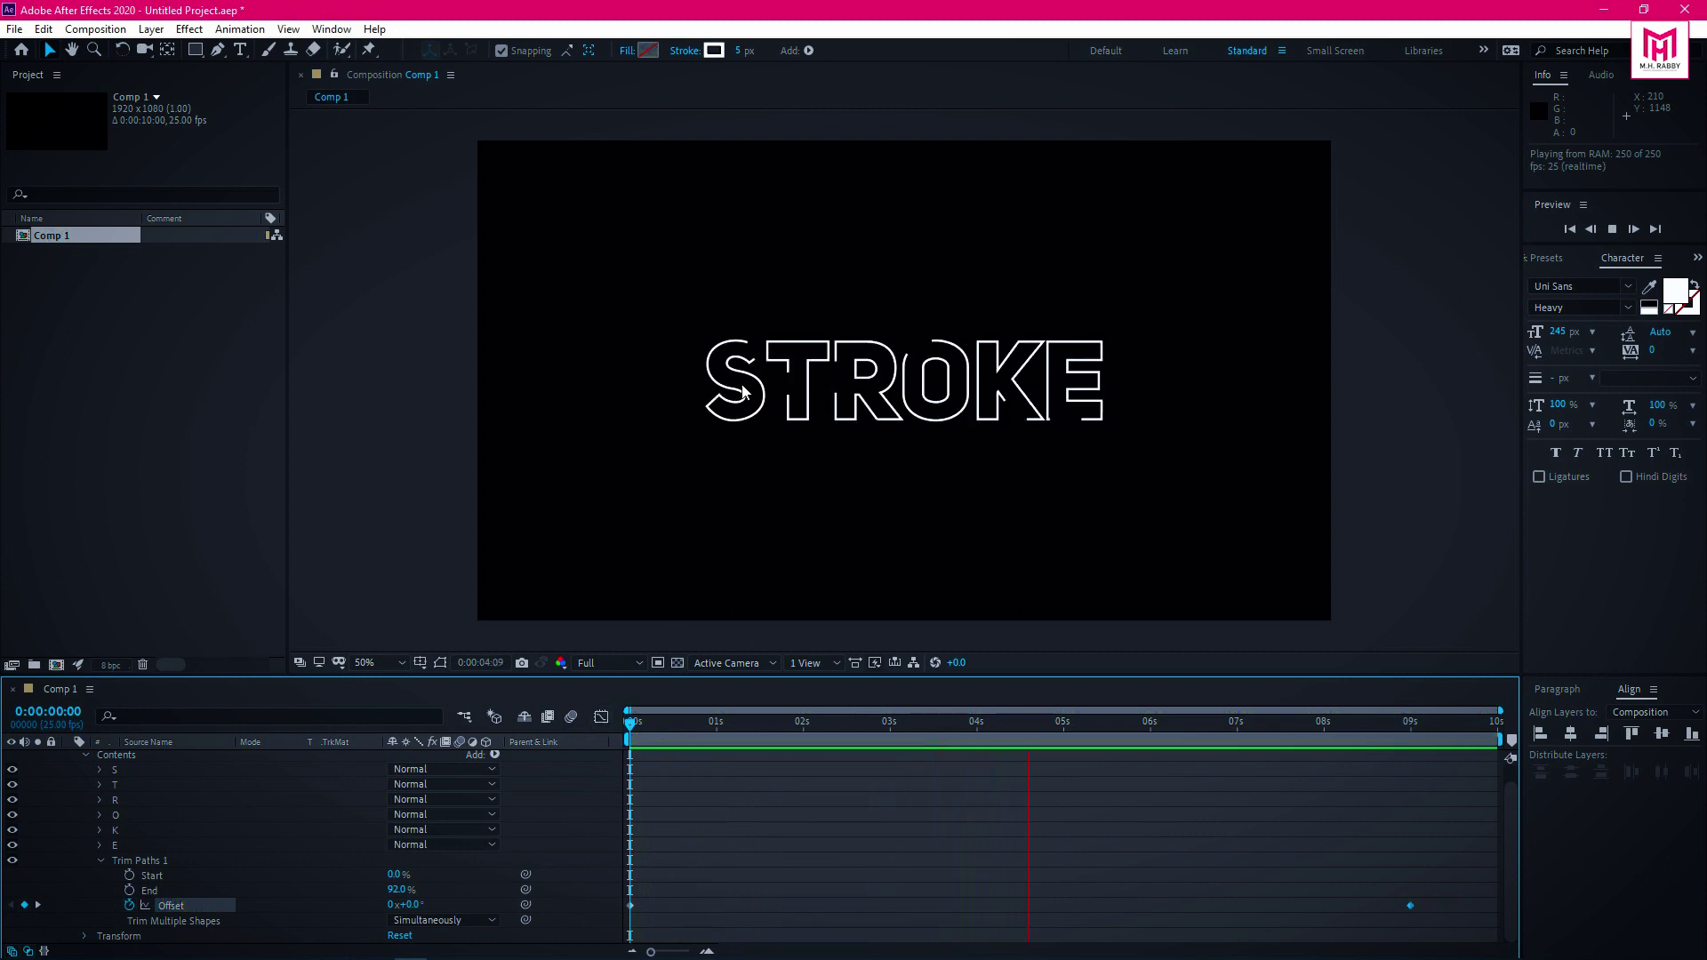
Try Trim Paths End values of about 80% and 72%, previewing each
{"action": "left_click_drag", "start_coordinate": [878, 722], "coordinate": [945, 721]}
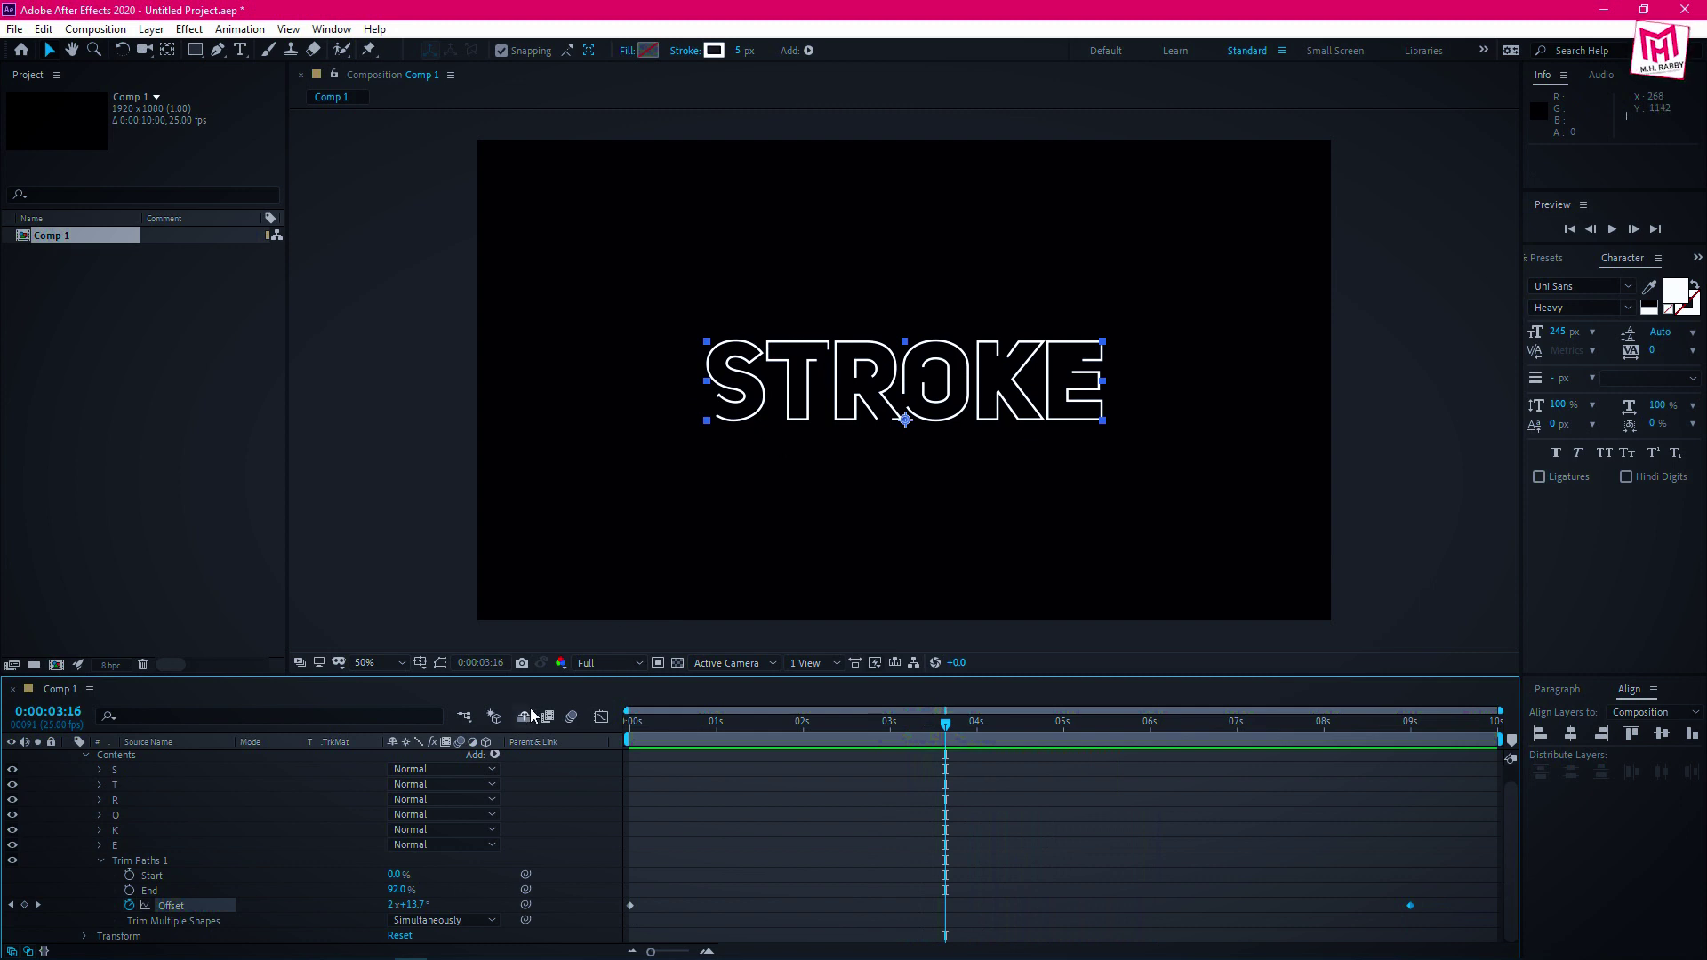
{"action": "left_click_drag", "start_coordinate": [395, 891], "coordinate": [383, 889]}
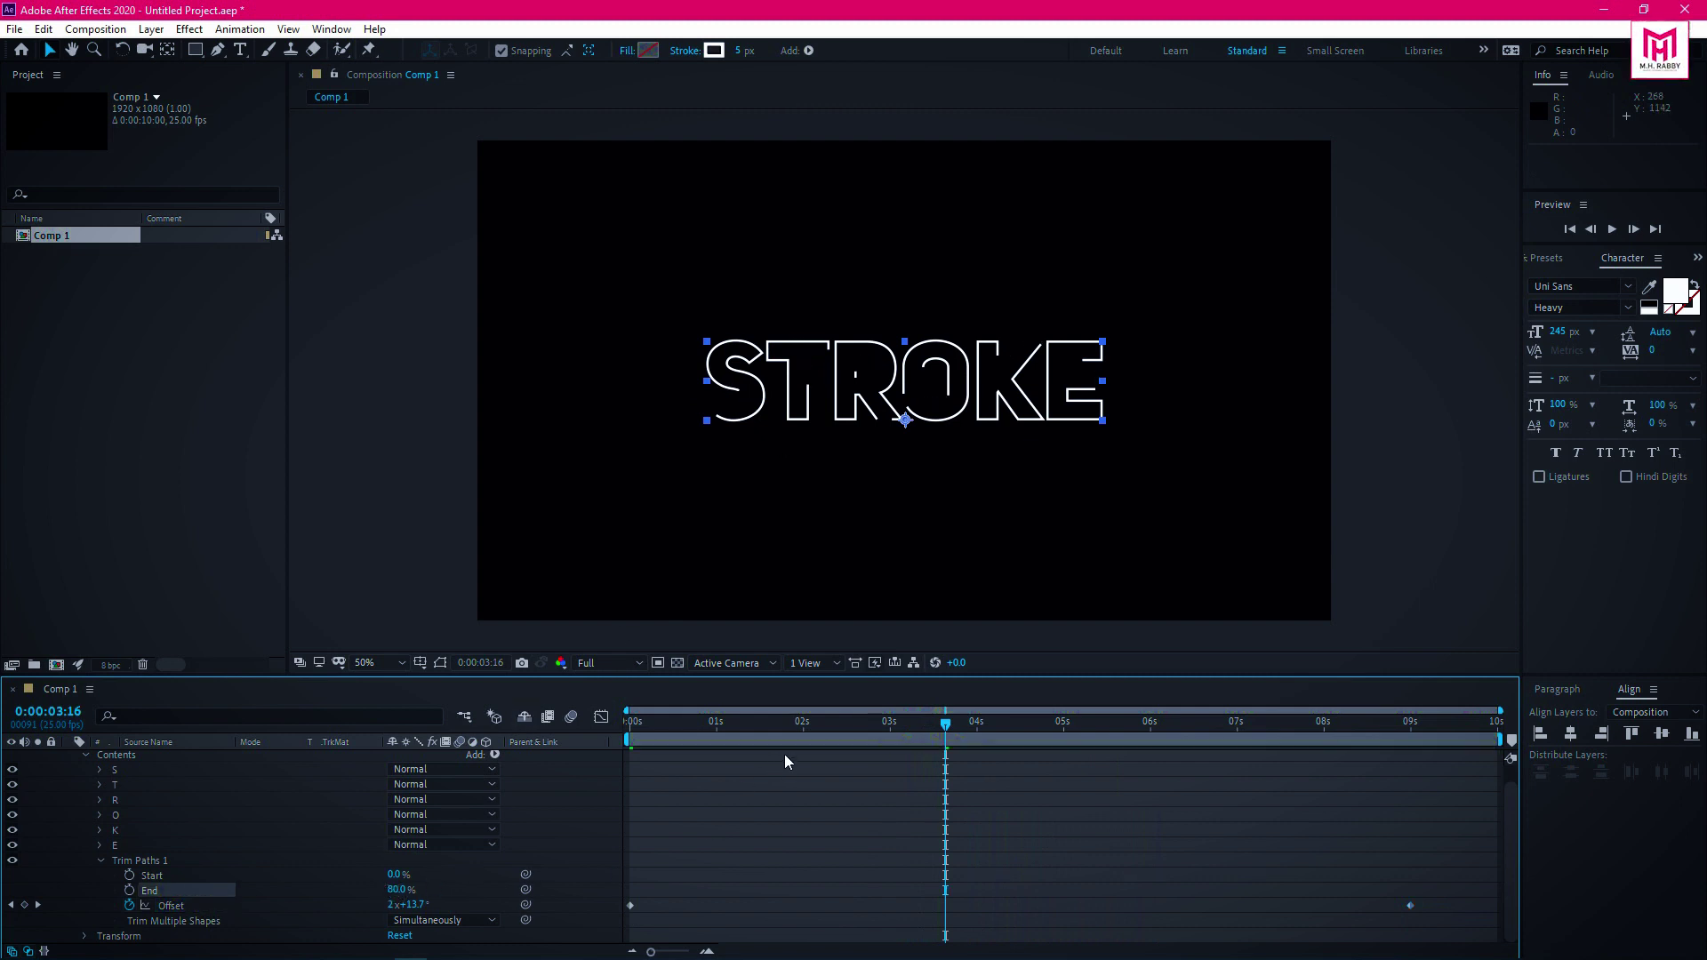
{"action": "key", "text": "space"}
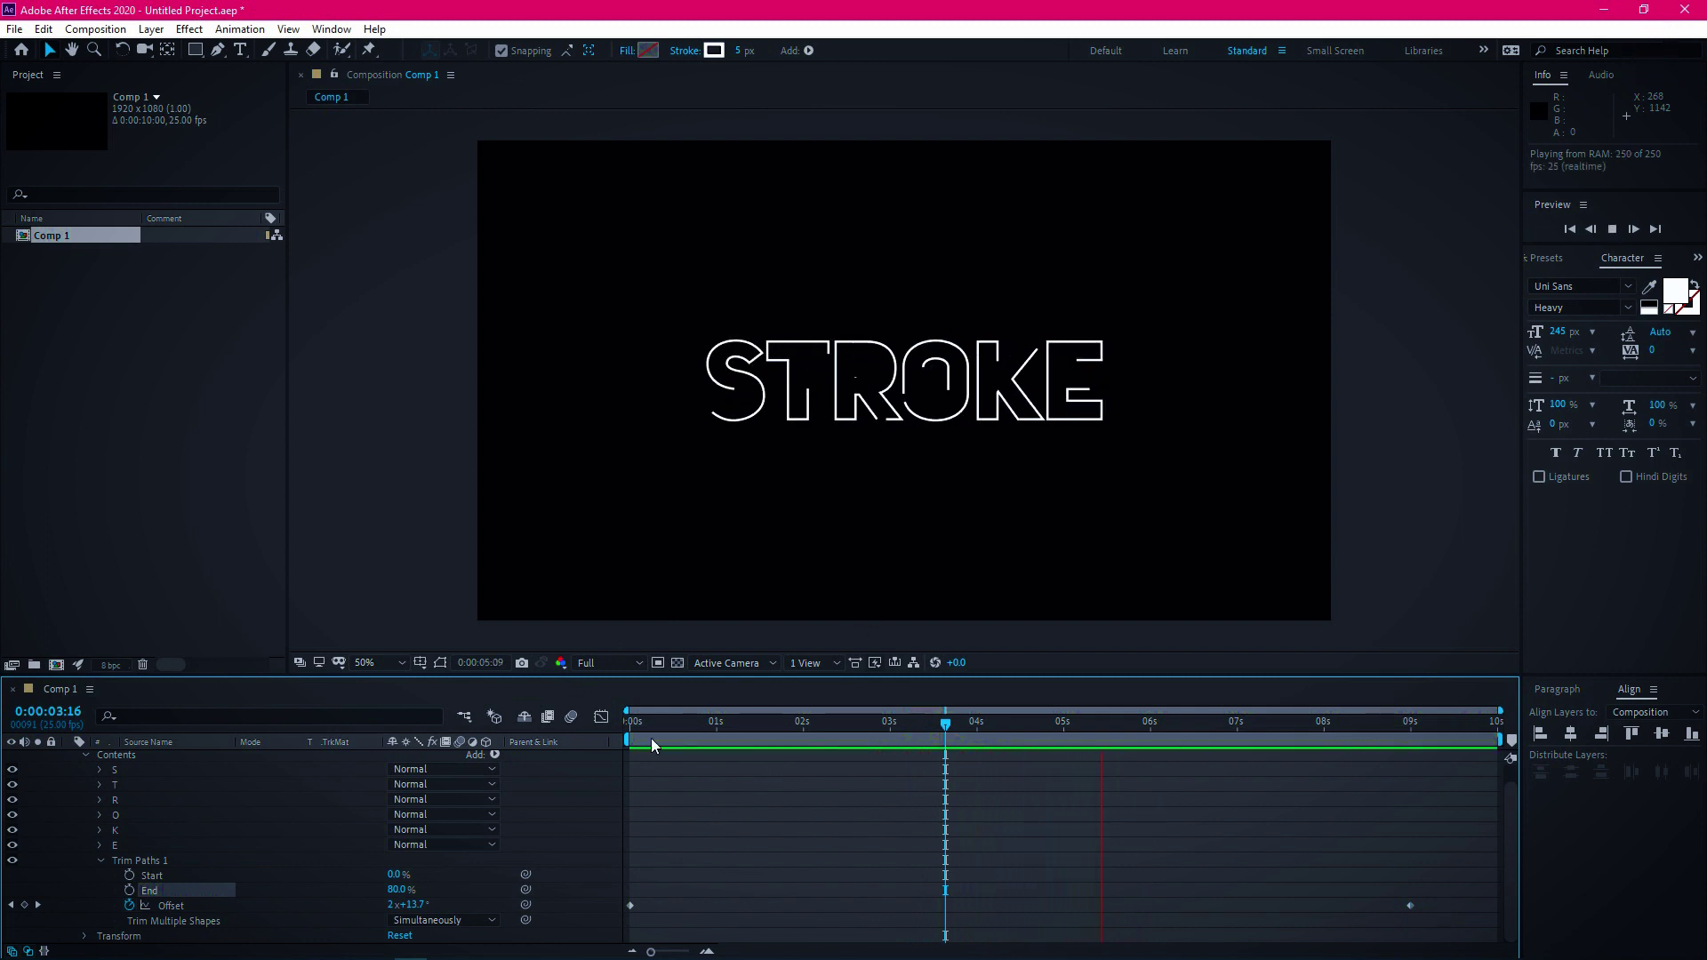
{"action": "key", "text": "space"}
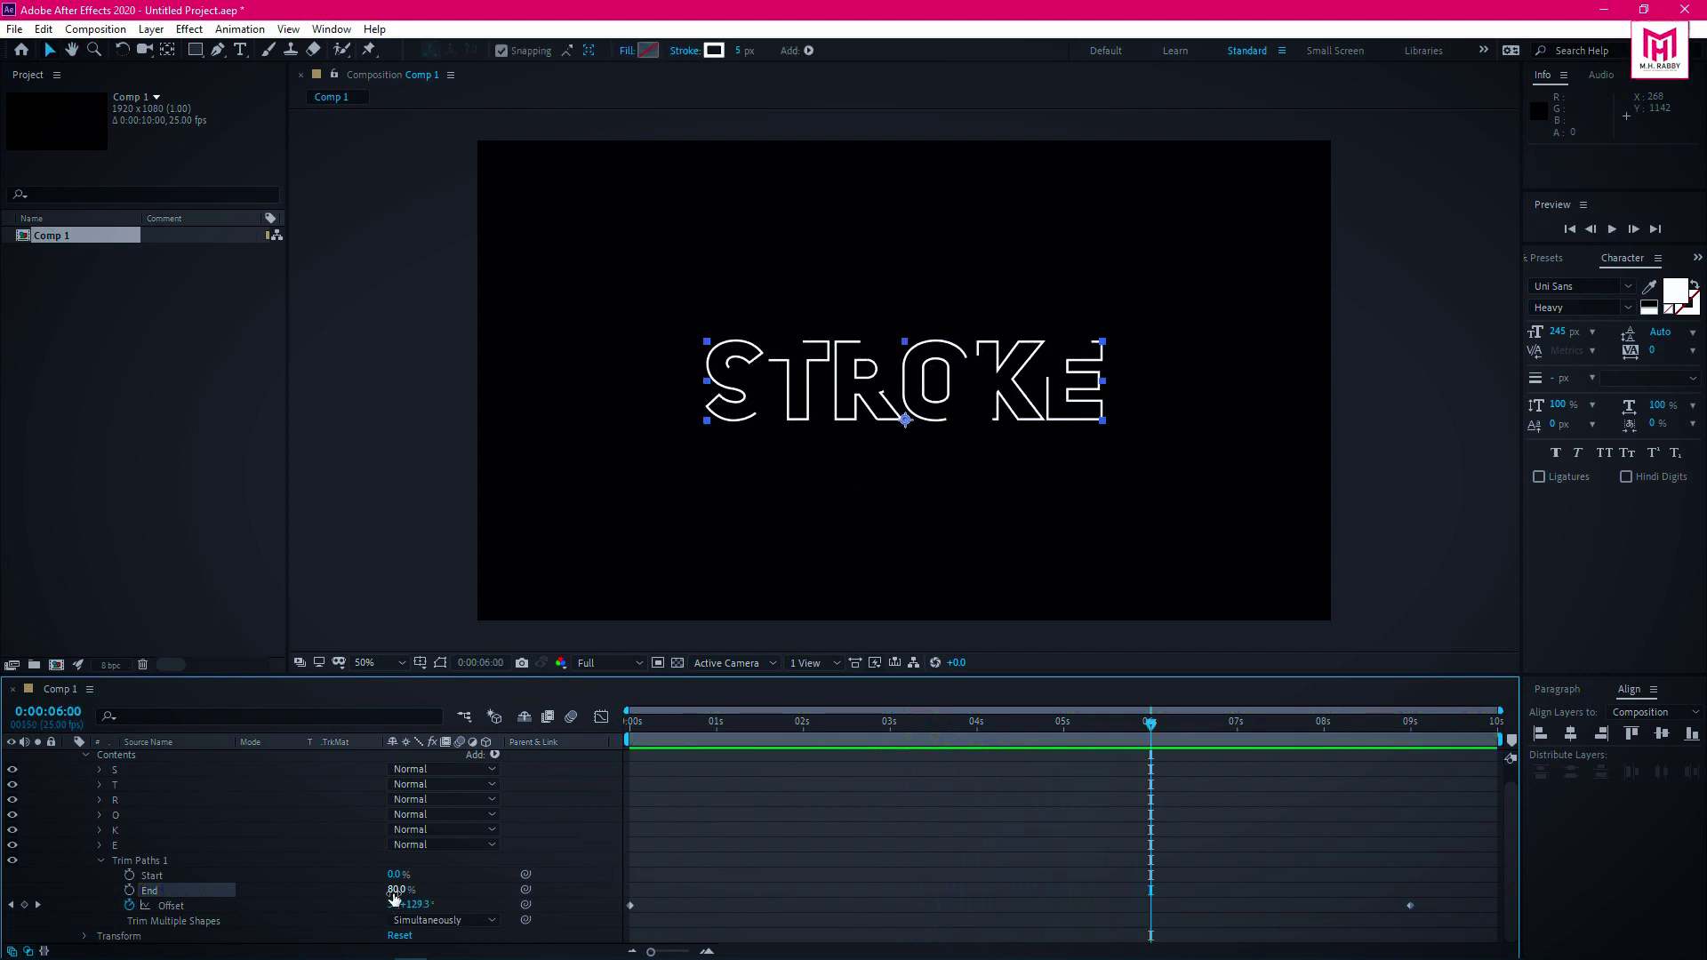
{"action": "left_click_drag", "start_coordinate": [394, 896], "coordinate": [385, 891]}
{"action": "key", "text": "space"}
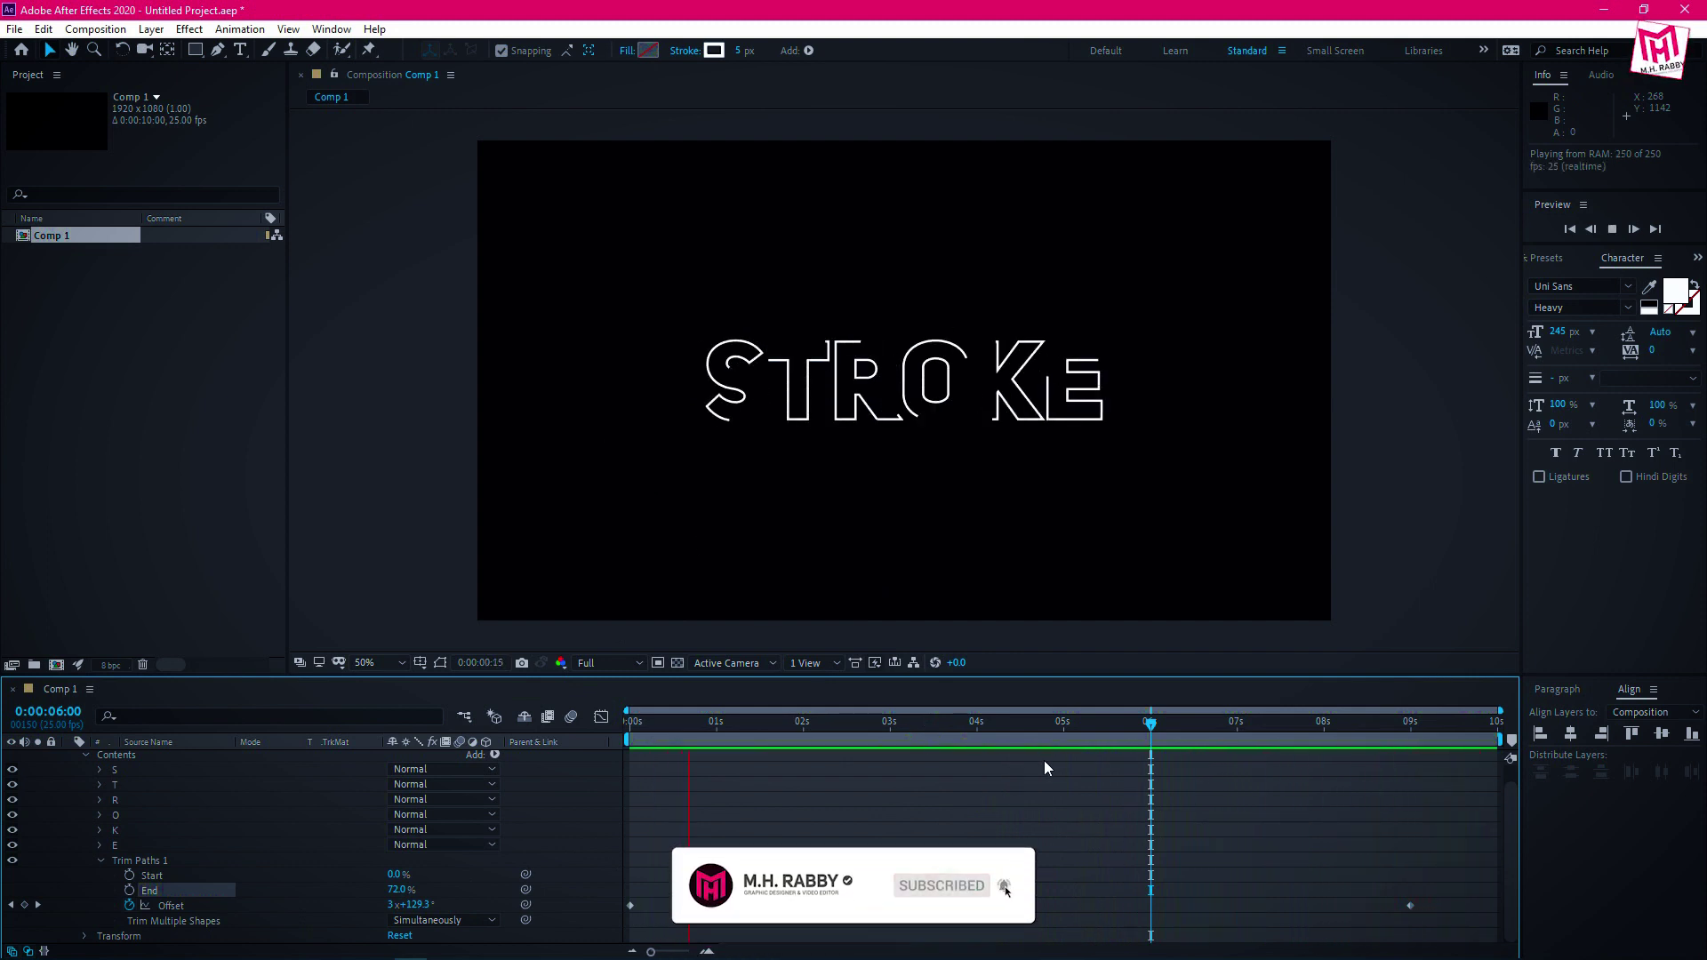
{"action": "key", "text": "space"}
Shift the last Offset keyframe to 9:04, preview, and set End to 75%
{"action": "left_click_drag", "start_coordinate": [1410, 904], "coordinate": [1428, 904]}
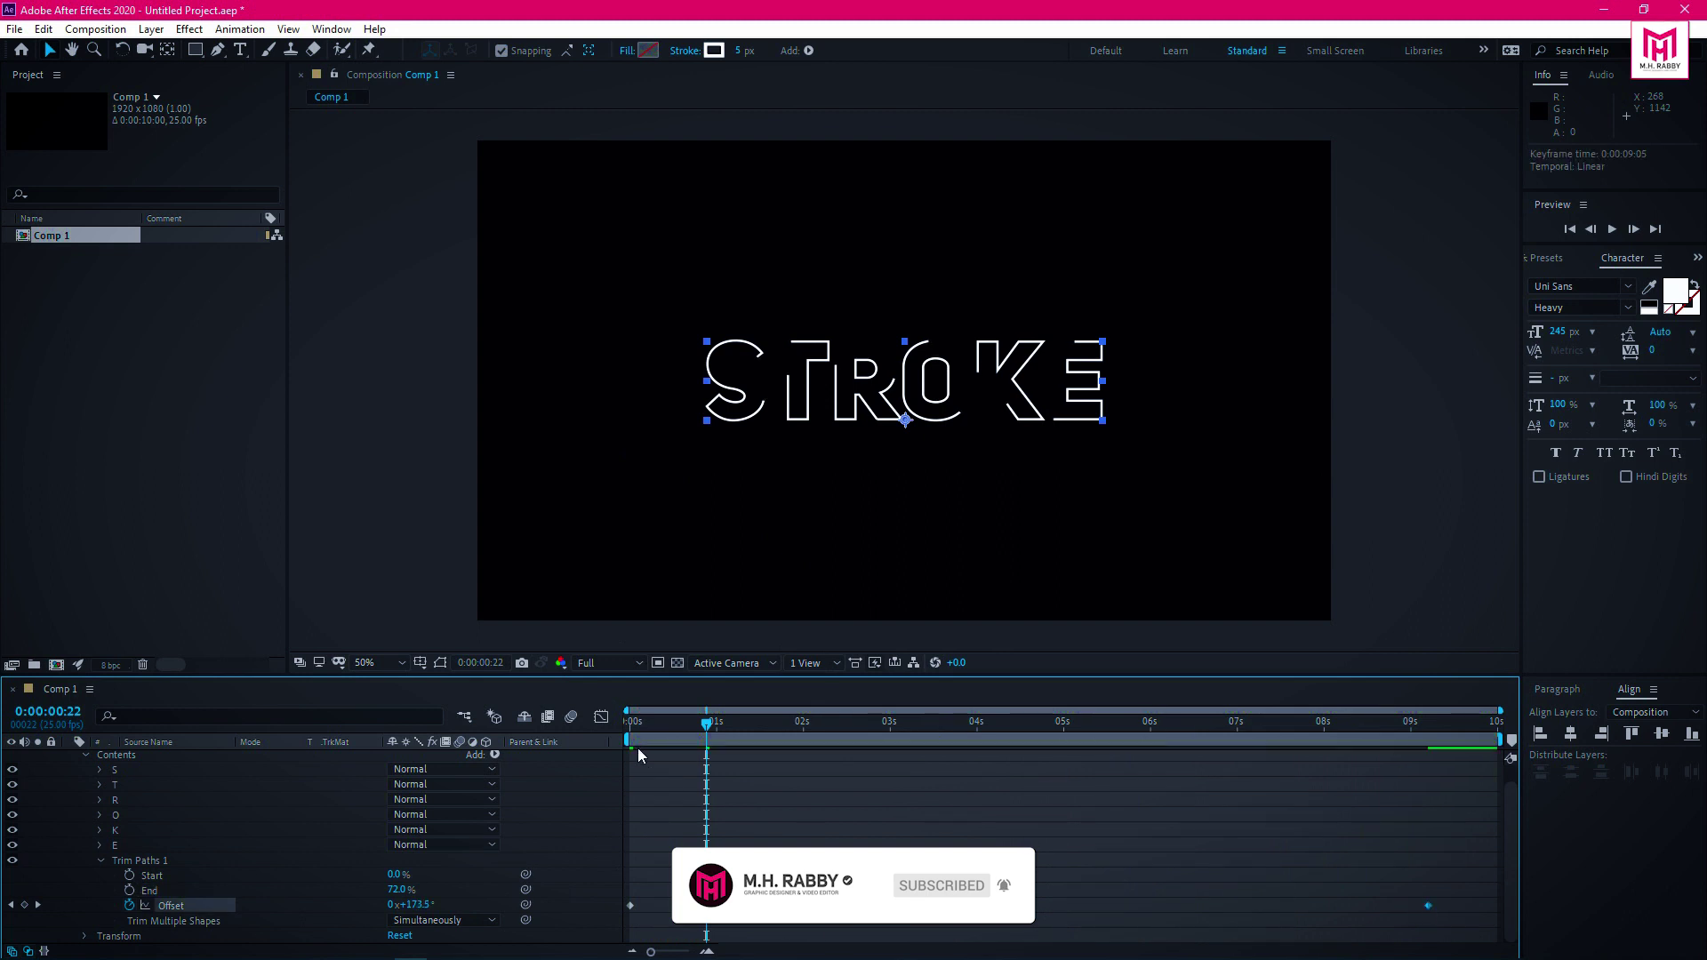
{"action": "key", "text": "Home"}
{"action": "key", "text": "space"}
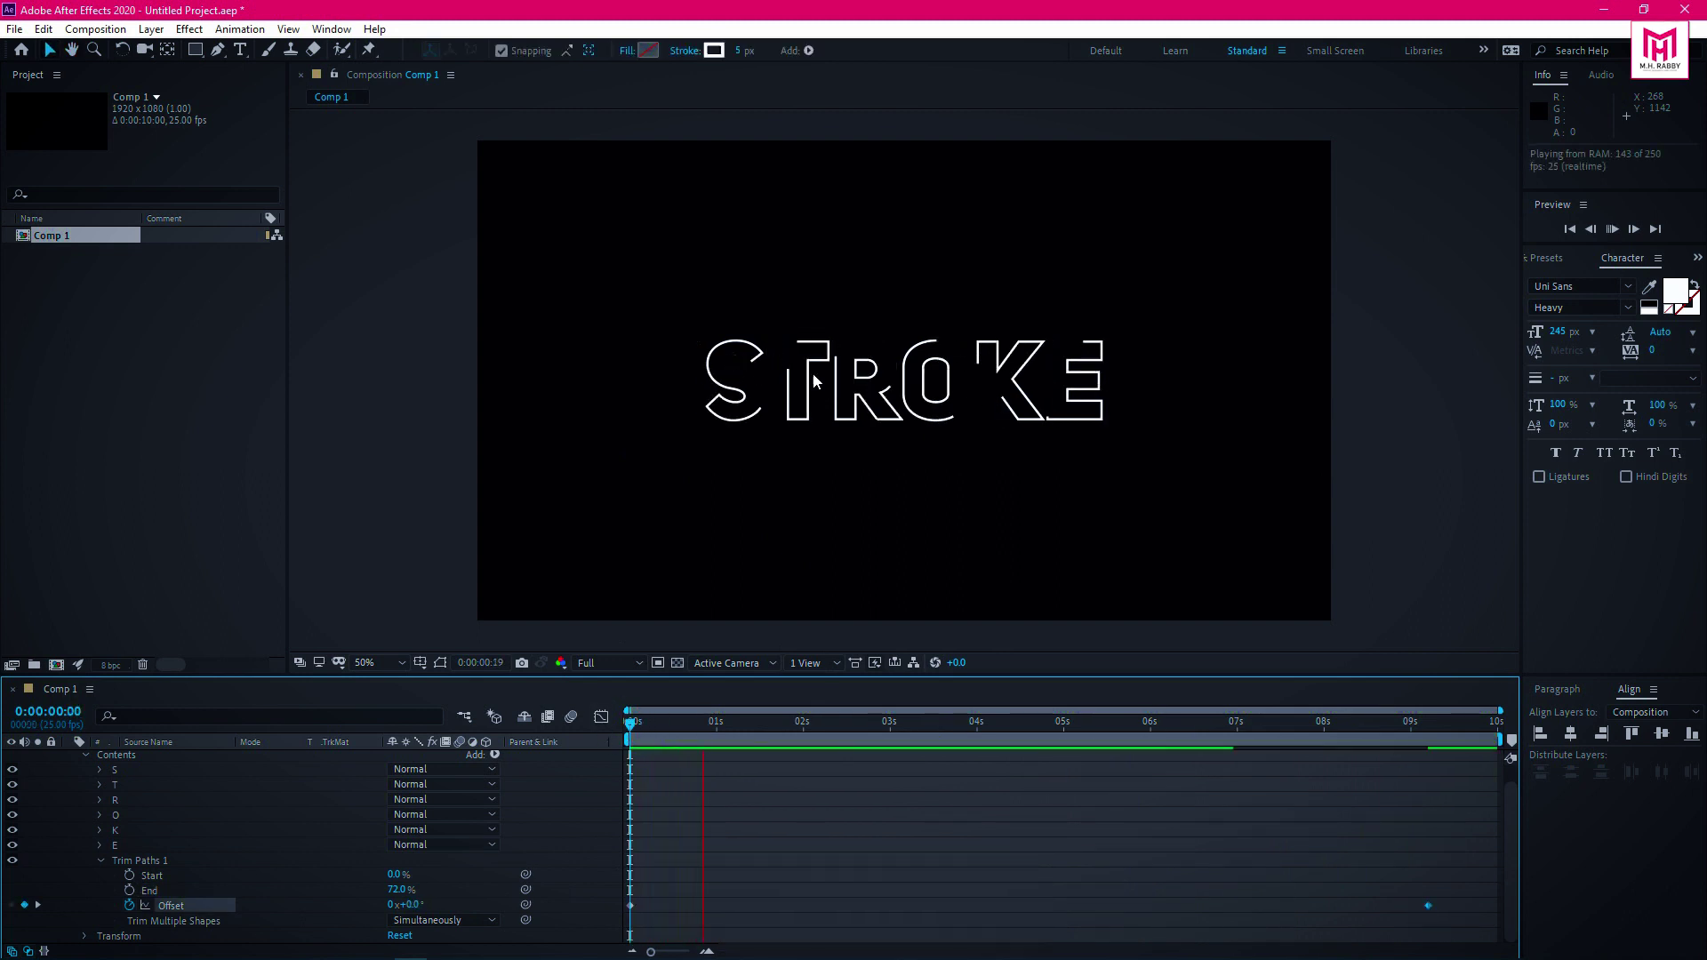
{"action": "key", "text": "space"}
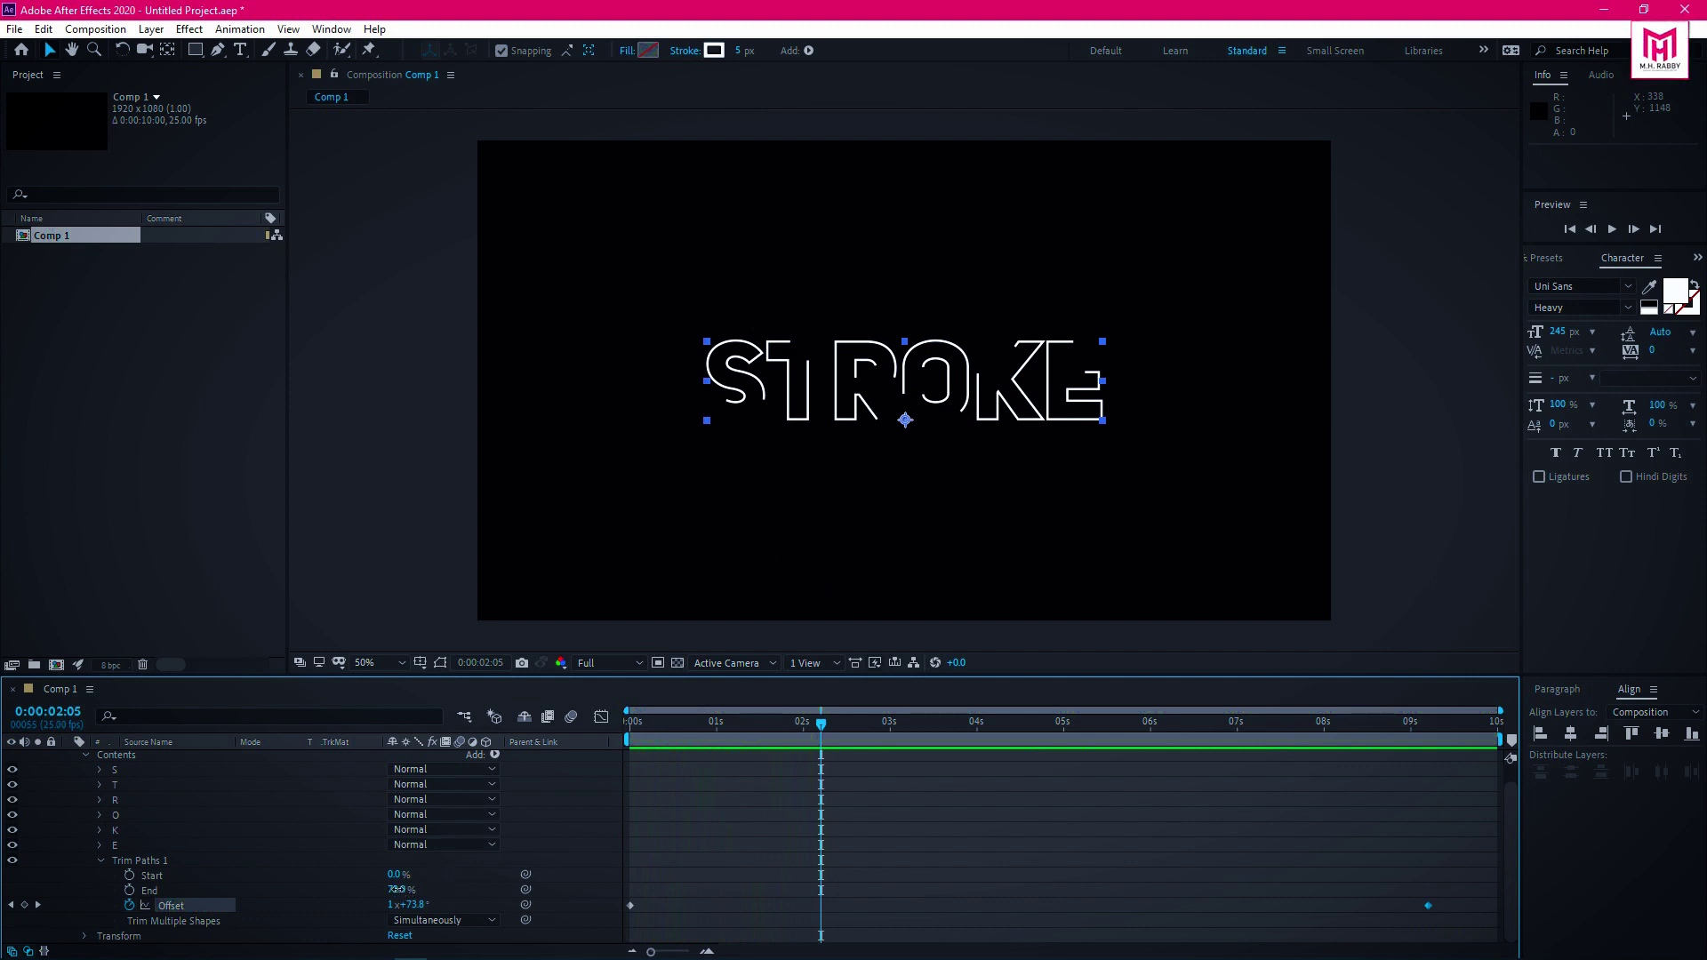
{"action": "left_click_drag", "start_coordinate": [397, 890], "coordinate": [400, 890]}
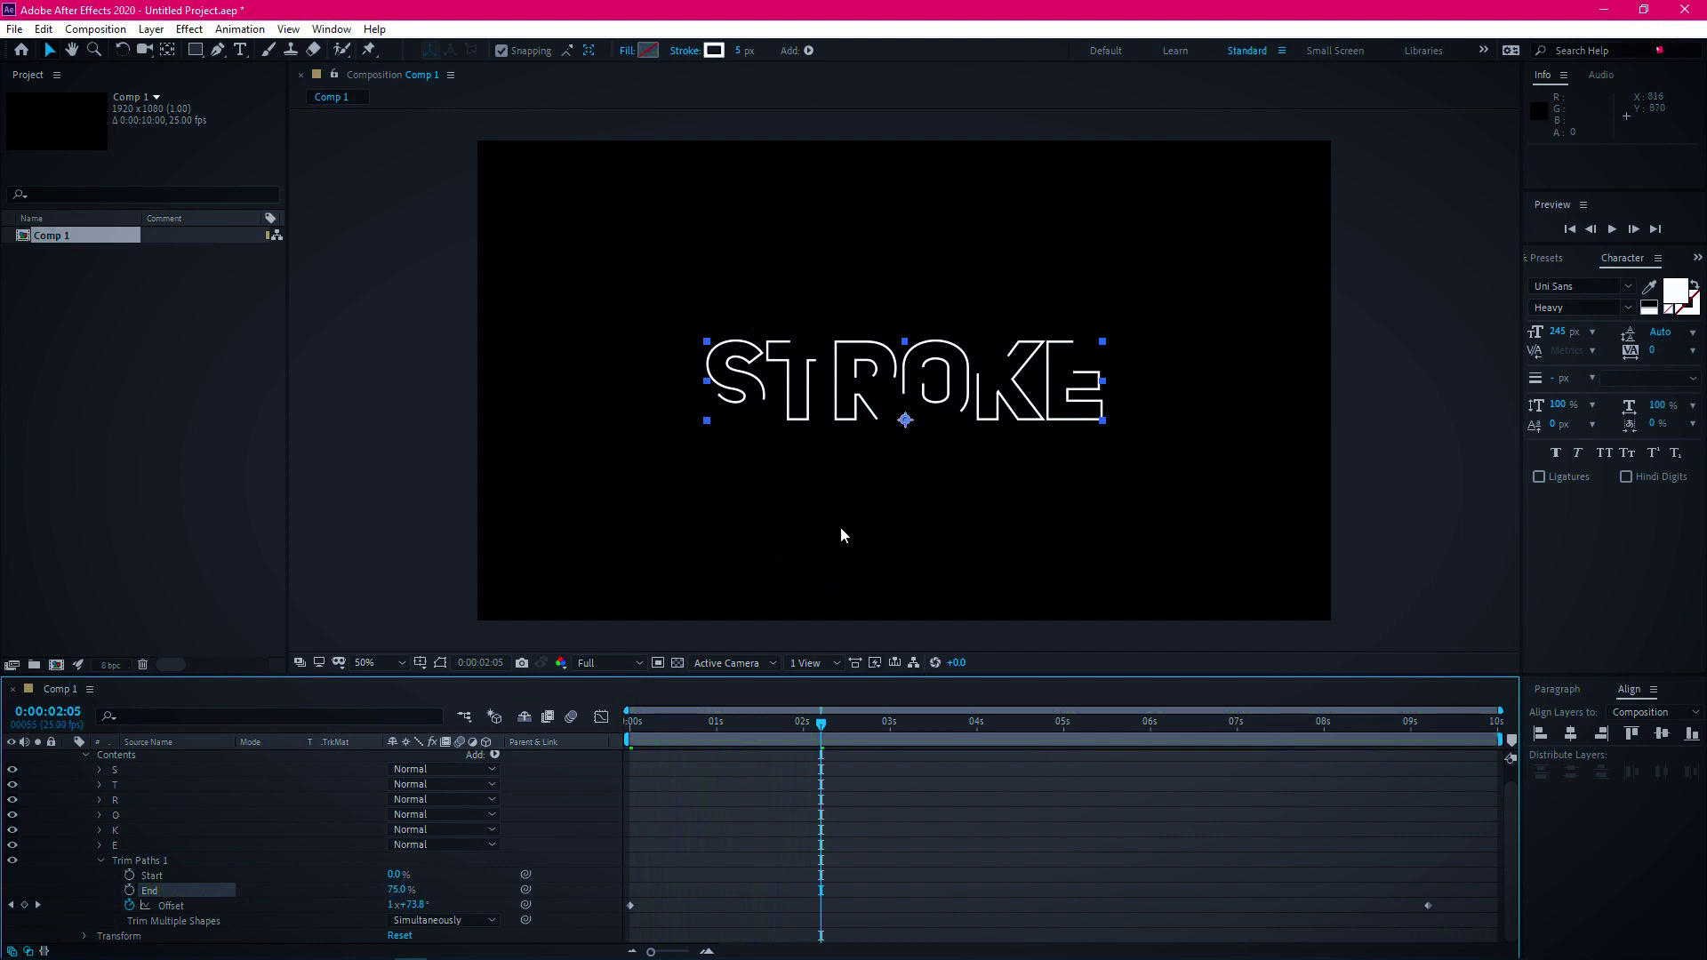
Apply Easy Ease to both Offset keyframes and reshape the speed graph to peak early
{"action": "left_click_drag", "start_coordinate": [1458, 885], "coordinate": [630, 923]}
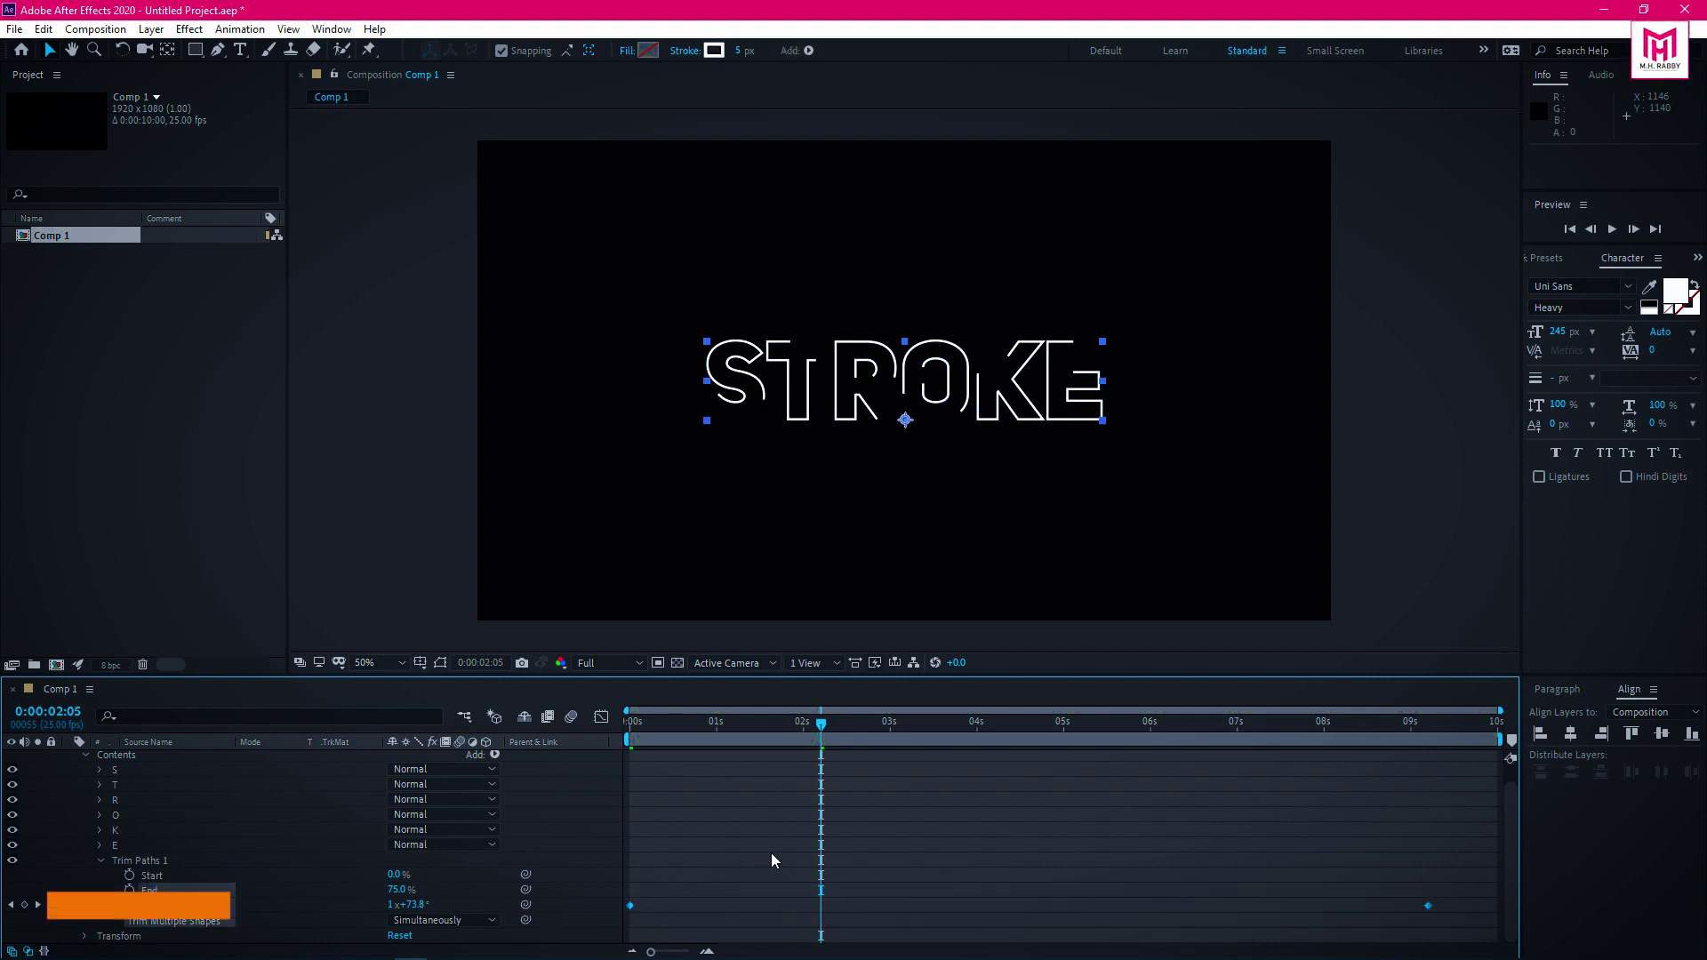
{"action": "key", "text": "F9"}
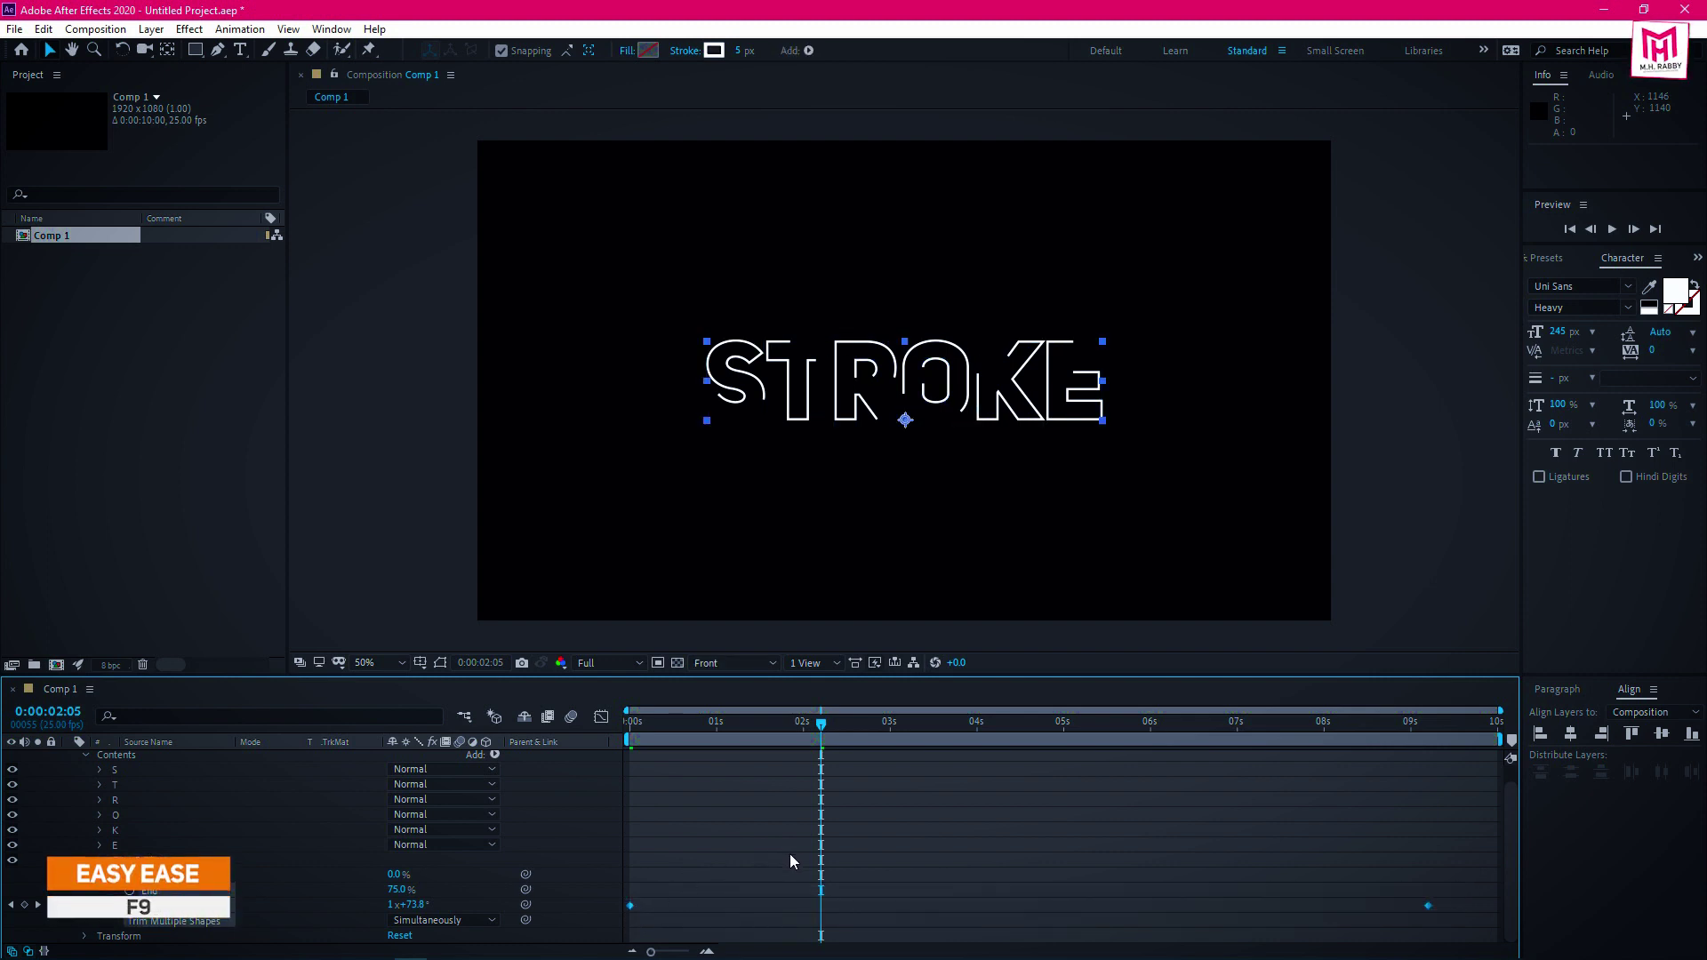
{"action": "key", "text": "F9"}
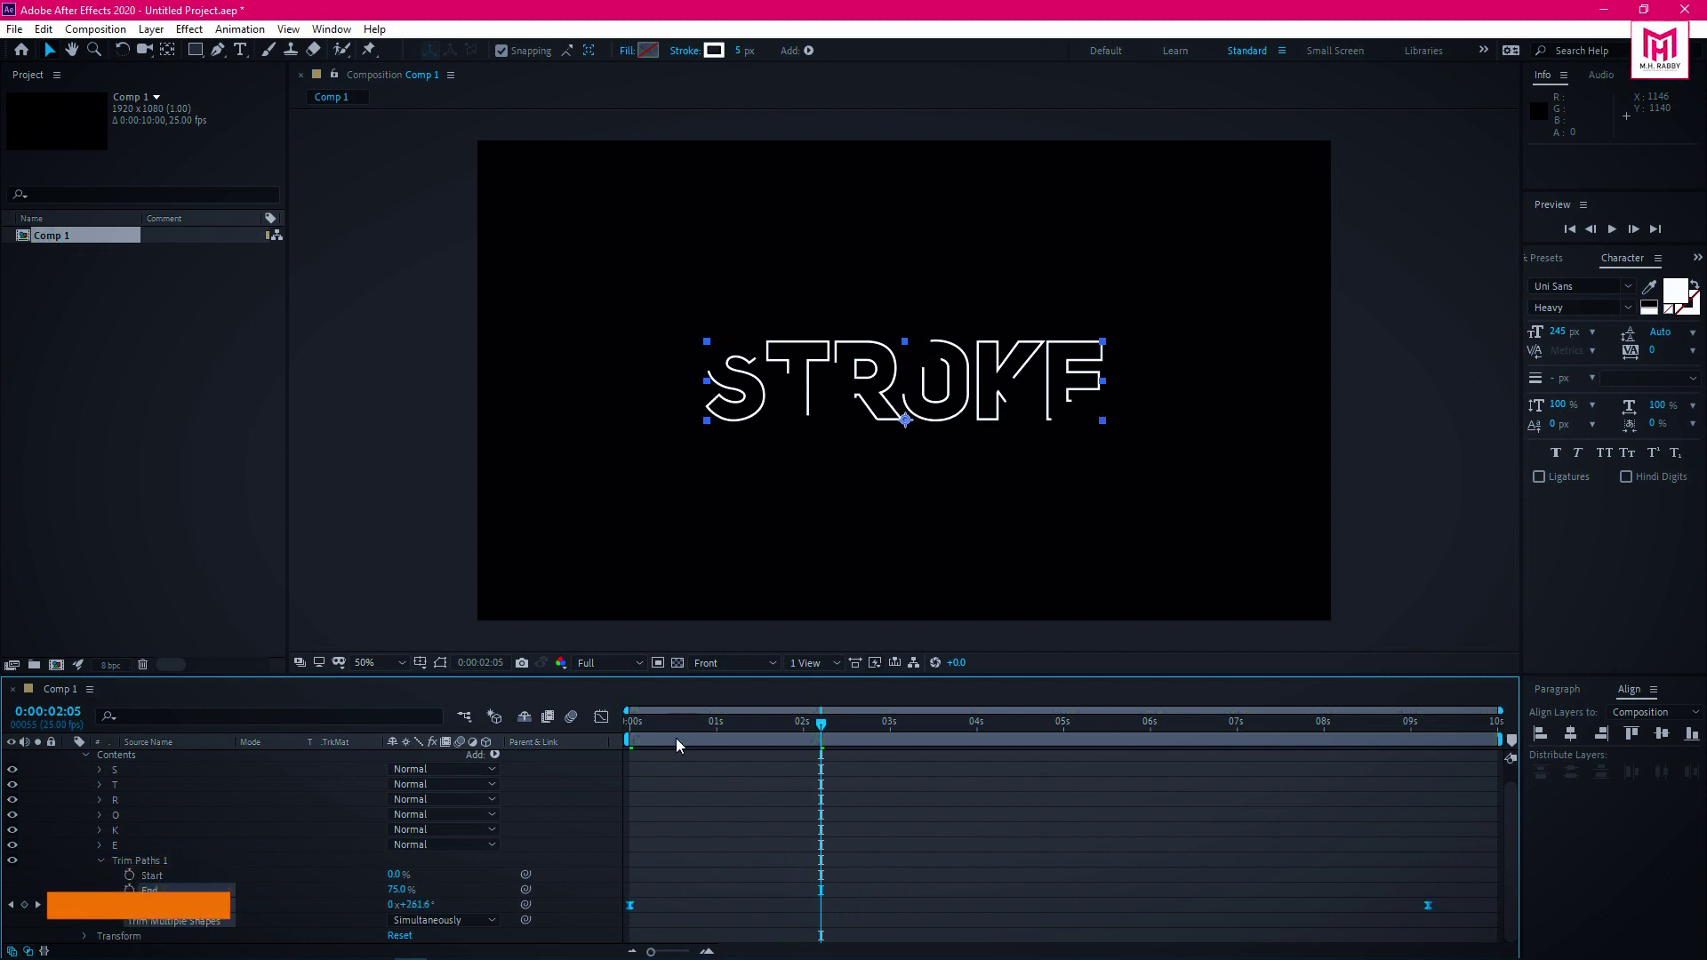
{"action": "left_click", "coordinate": [646, 723]}
{"action": "left_click", "coordinate": [602, 718]}
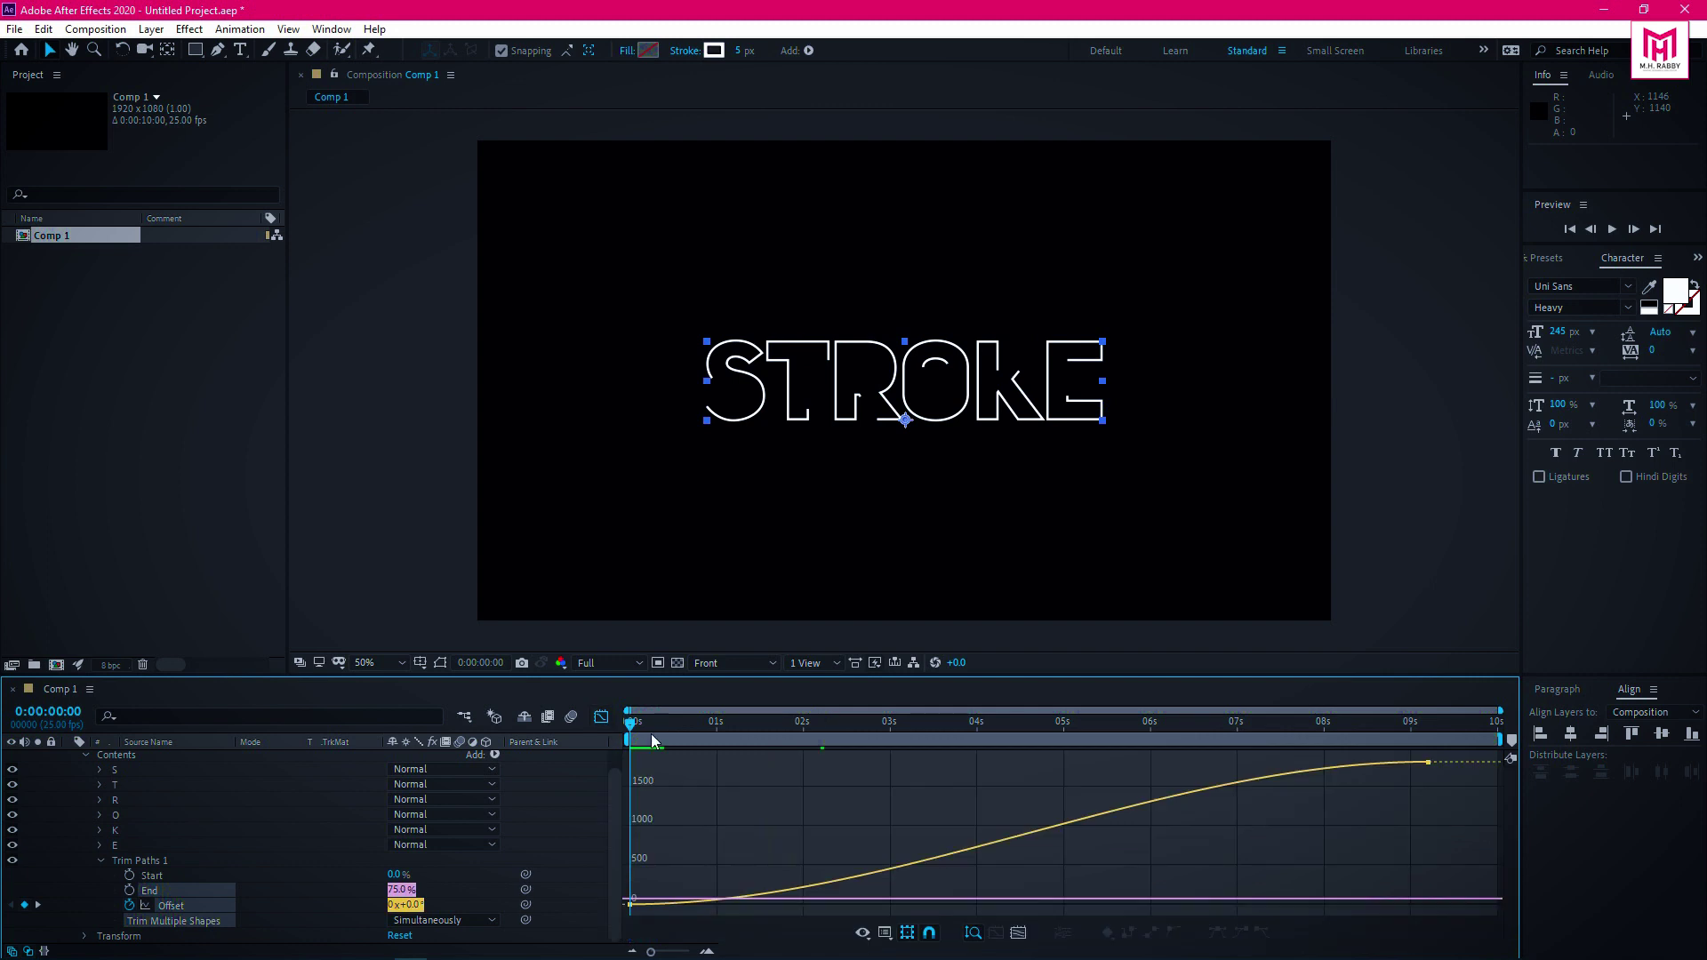
{"action": "right_click", "coordinate": [941, 802]}
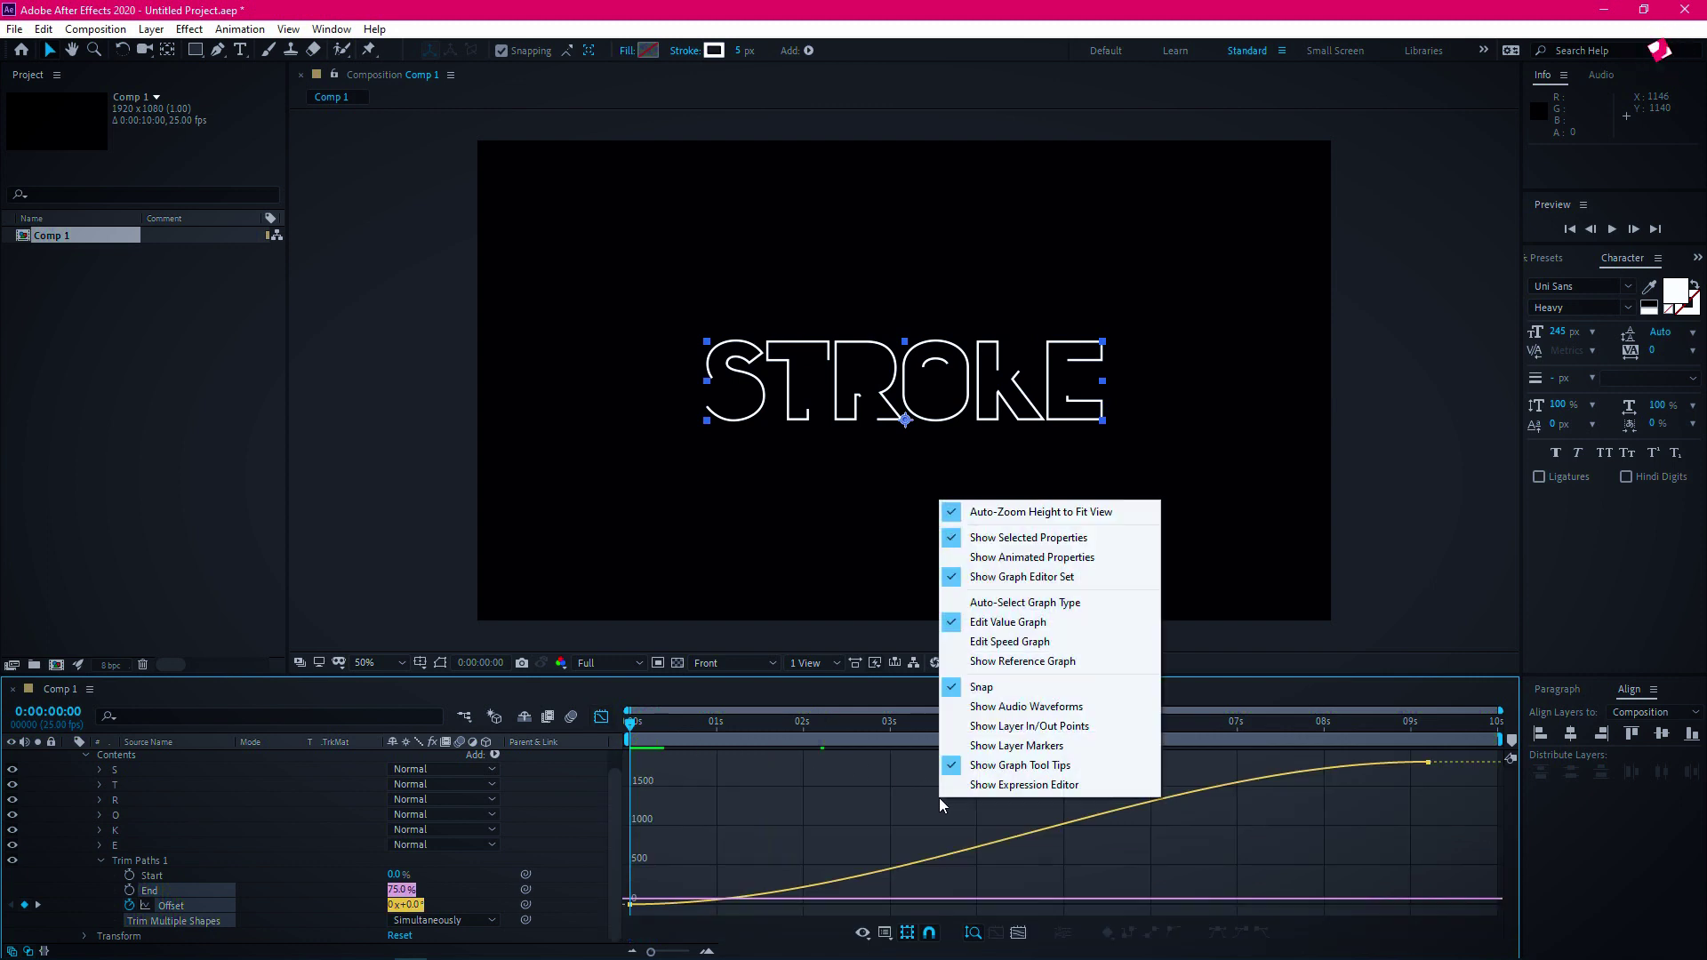
{"action": "left_click", "coordinate": [1009, 642]}
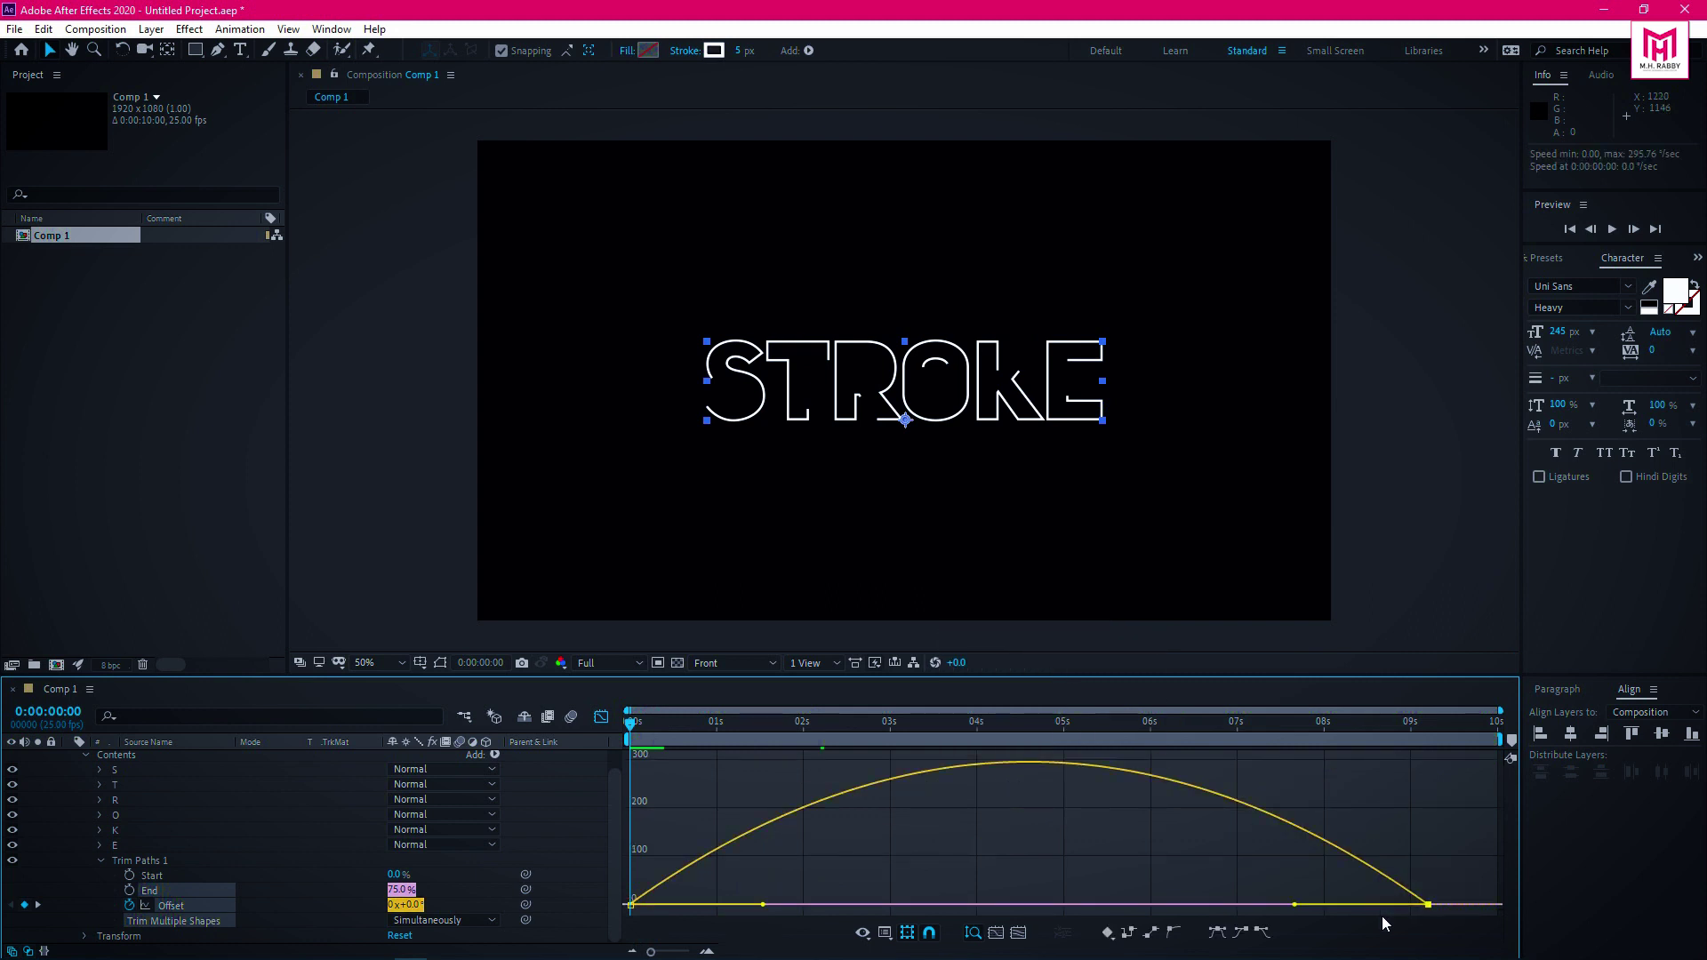
{"action": "left_click_drag", "start_coordinate": [1296, 904], "coordinate": [1062, 904]}
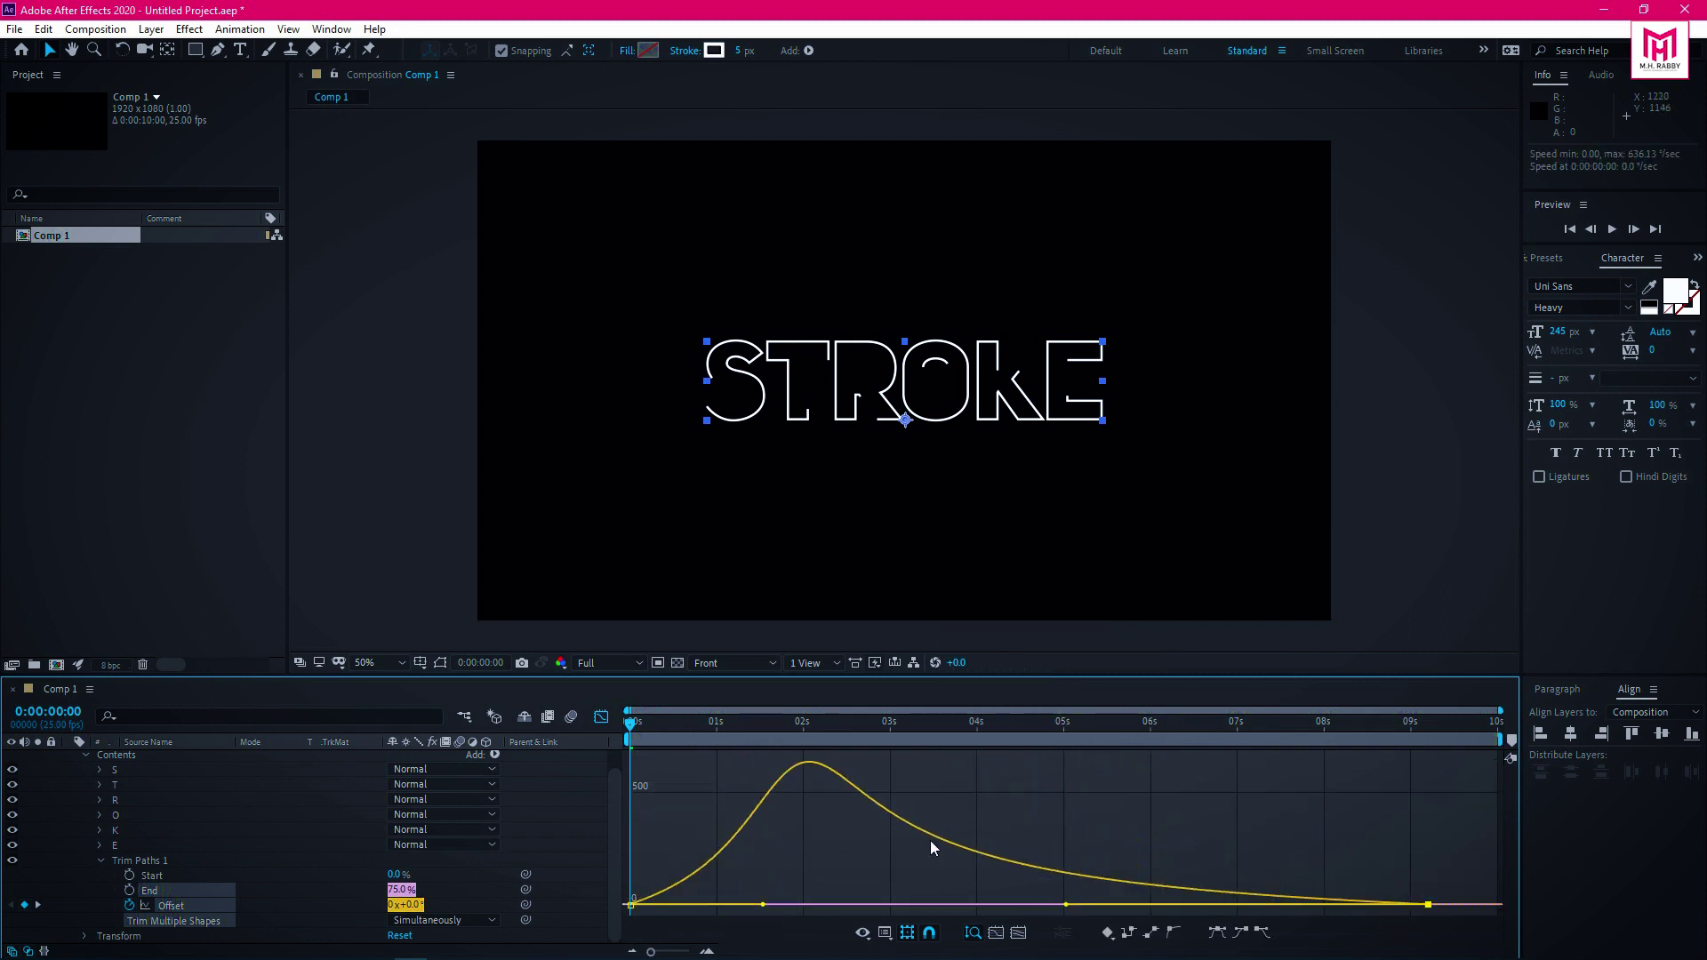
{"action": "left_click", "coordinate": [601, 718]}
Move the last Offset keyframe to 10 seconds and preview the eased animation
{"action": "left_click", "coordinate": [1422, 921]}
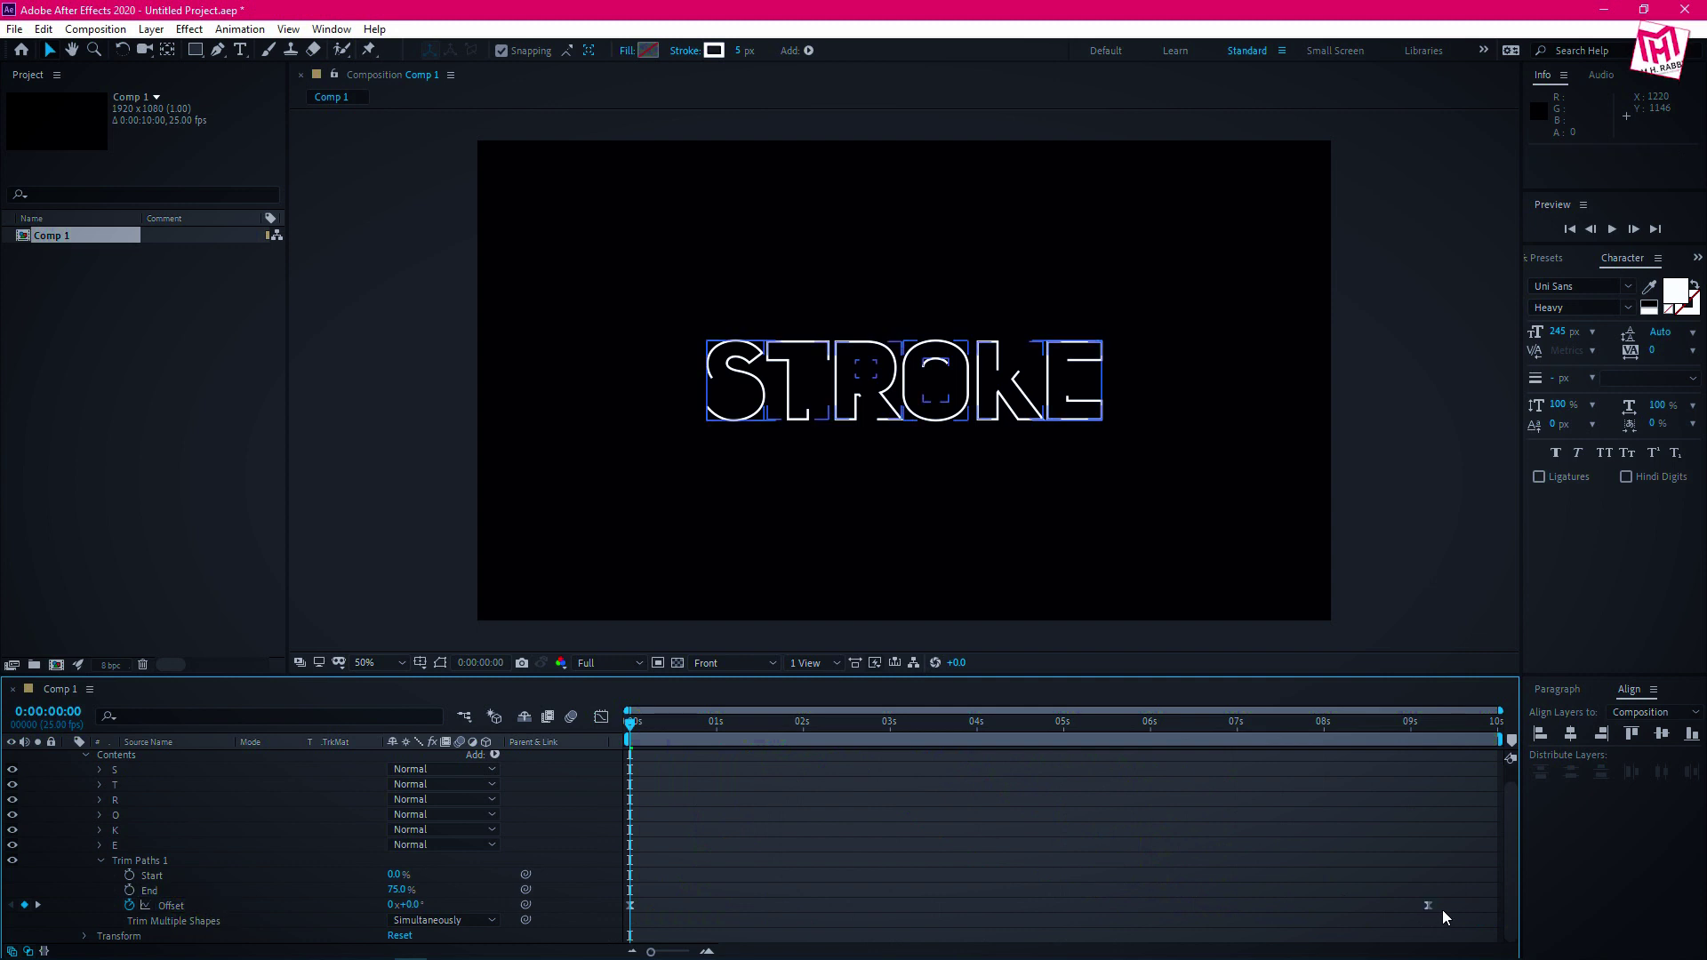
{"action": "left_click", "coordinate": [1427, 904]}
{"action": "left_click_drag", "start_coordinate": [1431, 904], "coordinate": [1497, 904]}
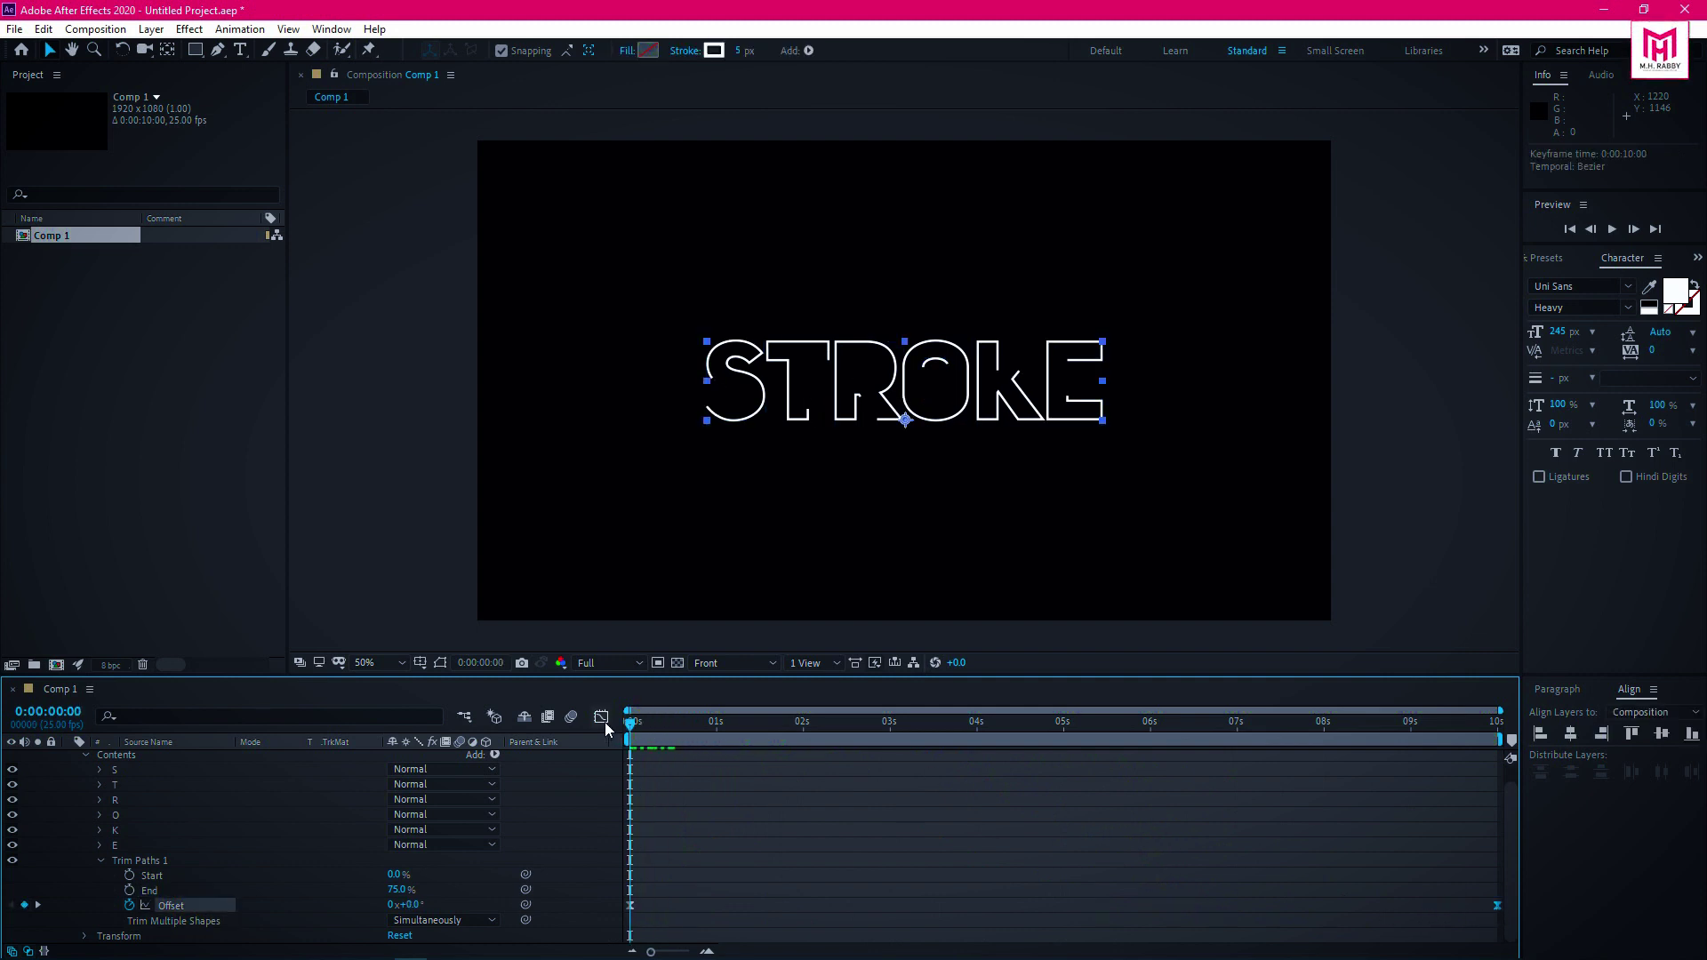
{"action": "key", "text": "space"}
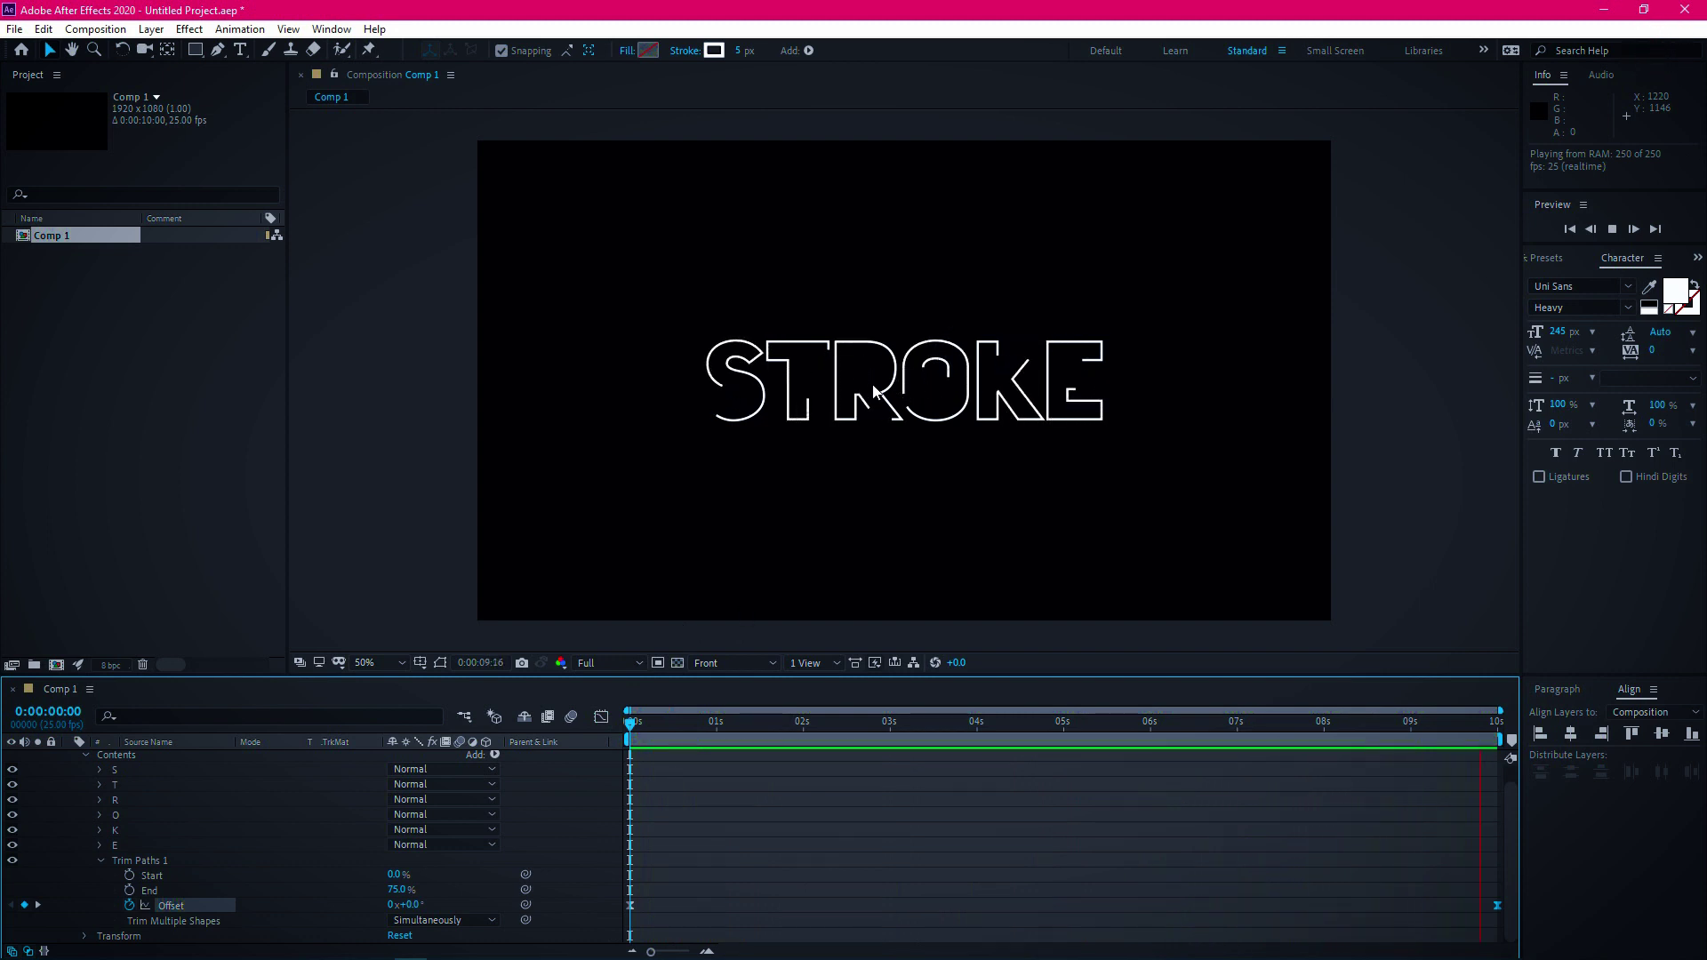
{"action": "key", "text": "space"}
Add a #2C3E50 solid layer and place it beneath STROKE Outlines
{"action": "left_click", "coordinate": [69, 758]}
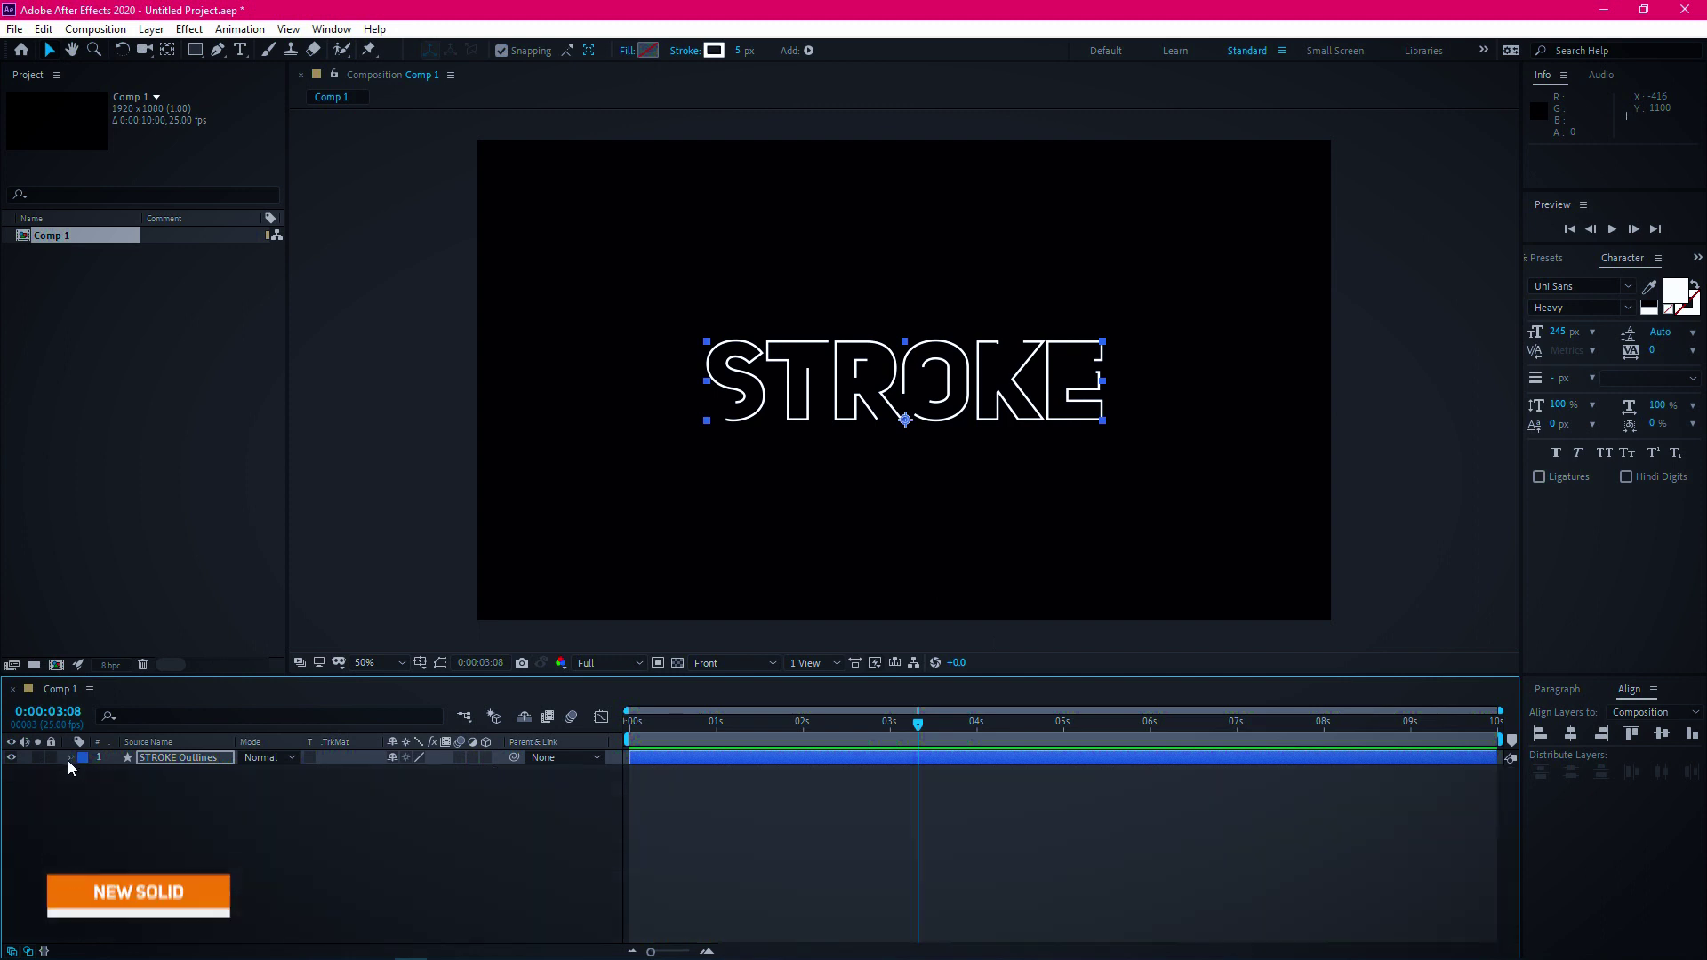
{"action": "left_click", "coordinate": [163, 818]}
{"action": "right_click", "coordinate": [167, 829]}
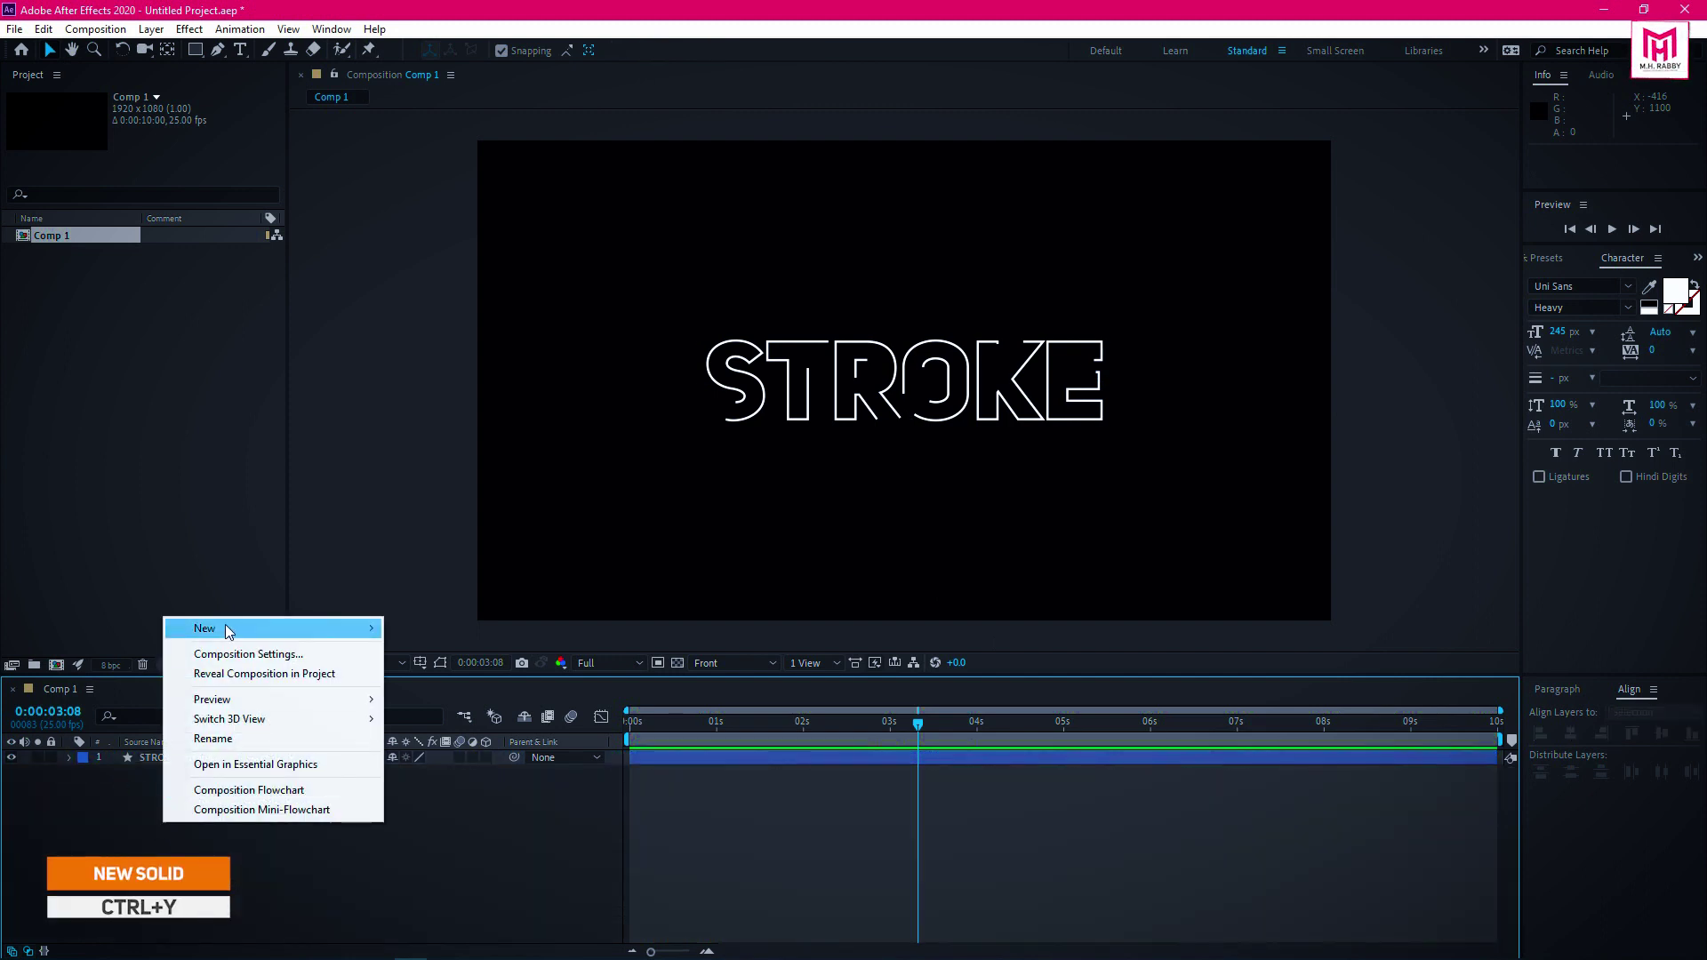
{"action": "mouse_move", "coordinate": [228, 630]}
{"action": "left_click", "coordinate": [444, 675]}
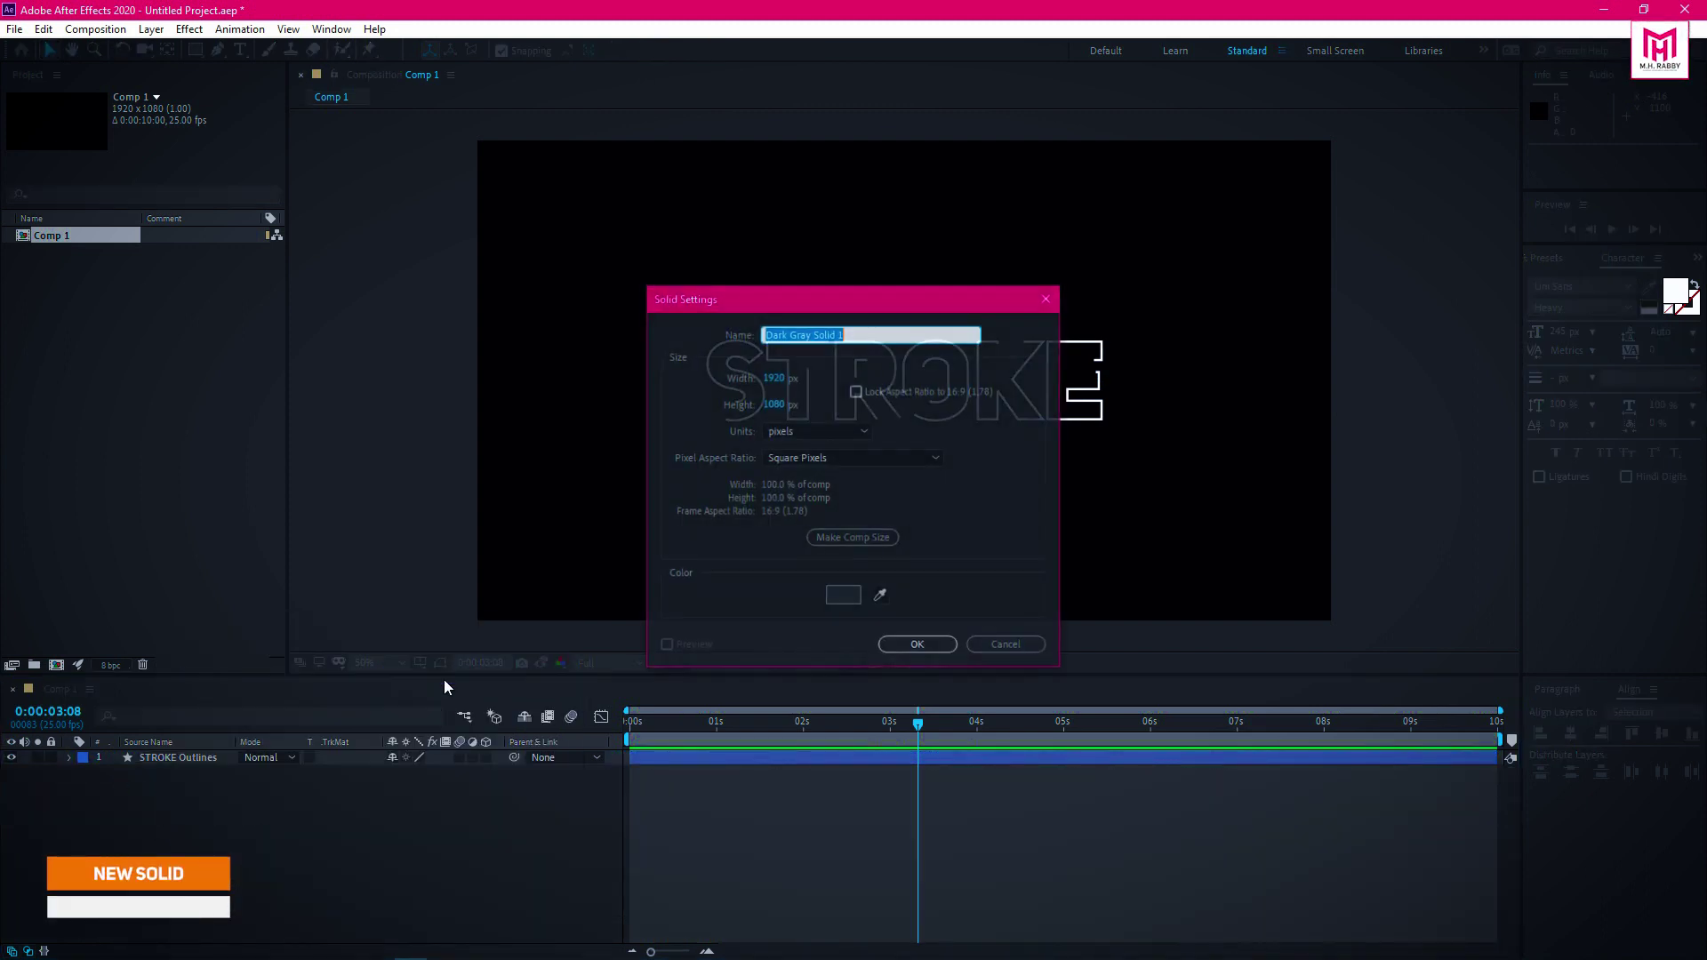
{"action": "left_click", "coordinate": [838, 597]}
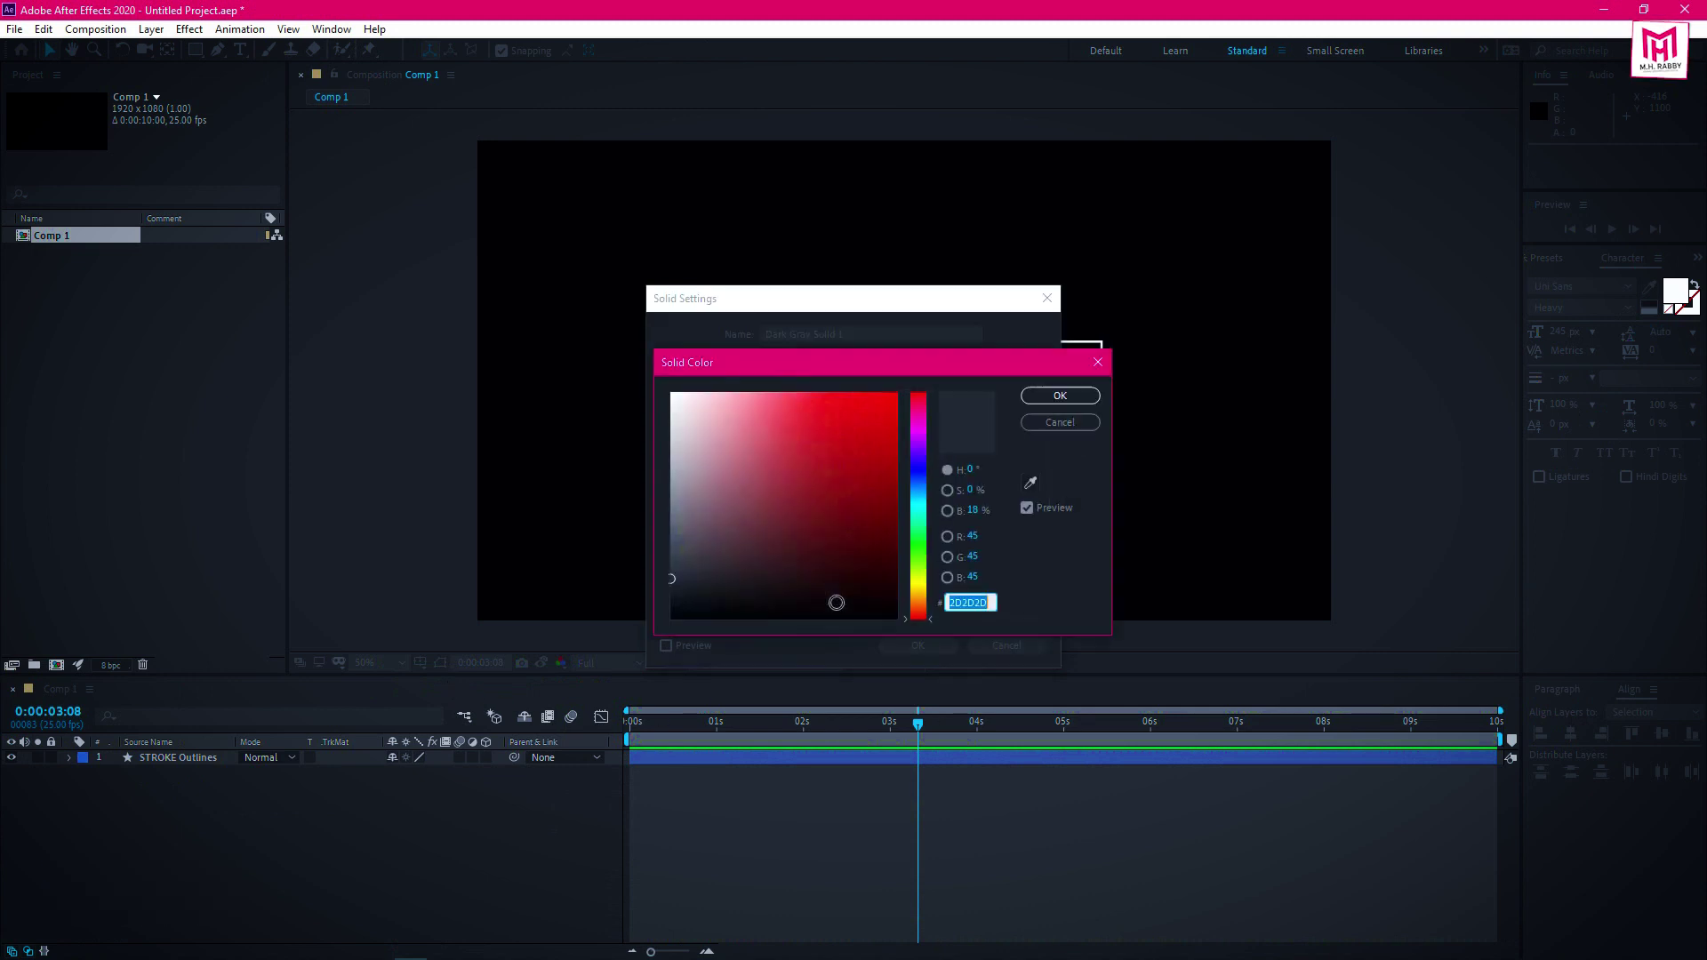
{"action": "type", "text": "2C3E50"}
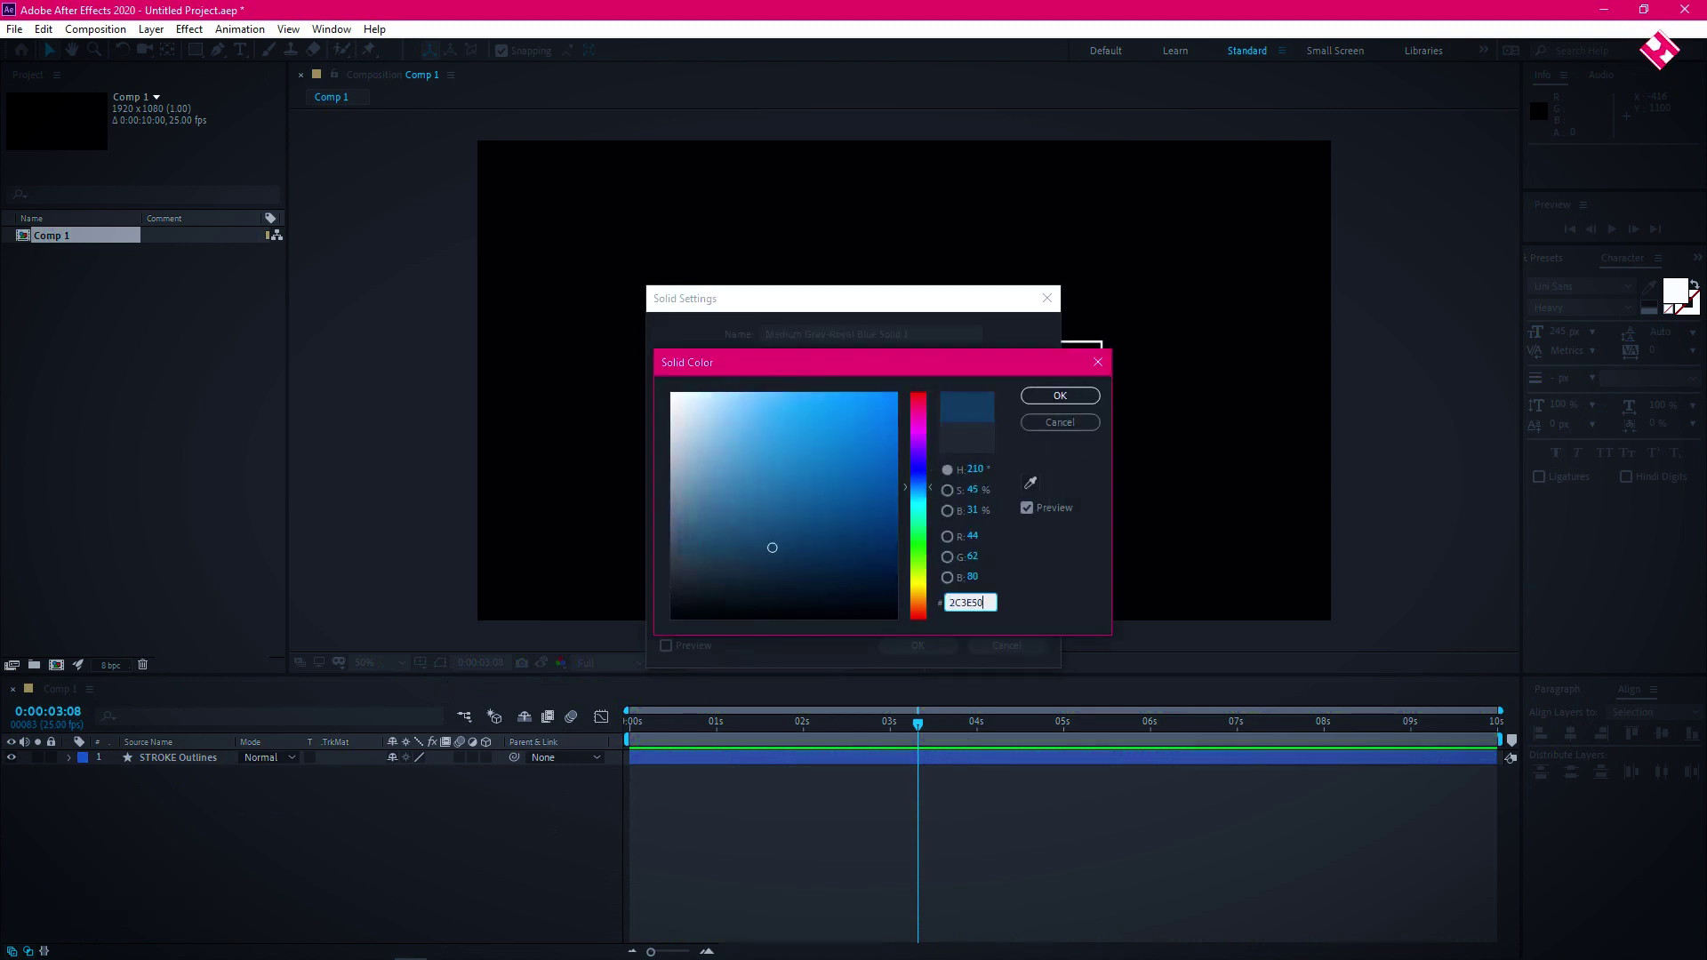
{"action": "left_click", "coordinate": [1058, 396]}
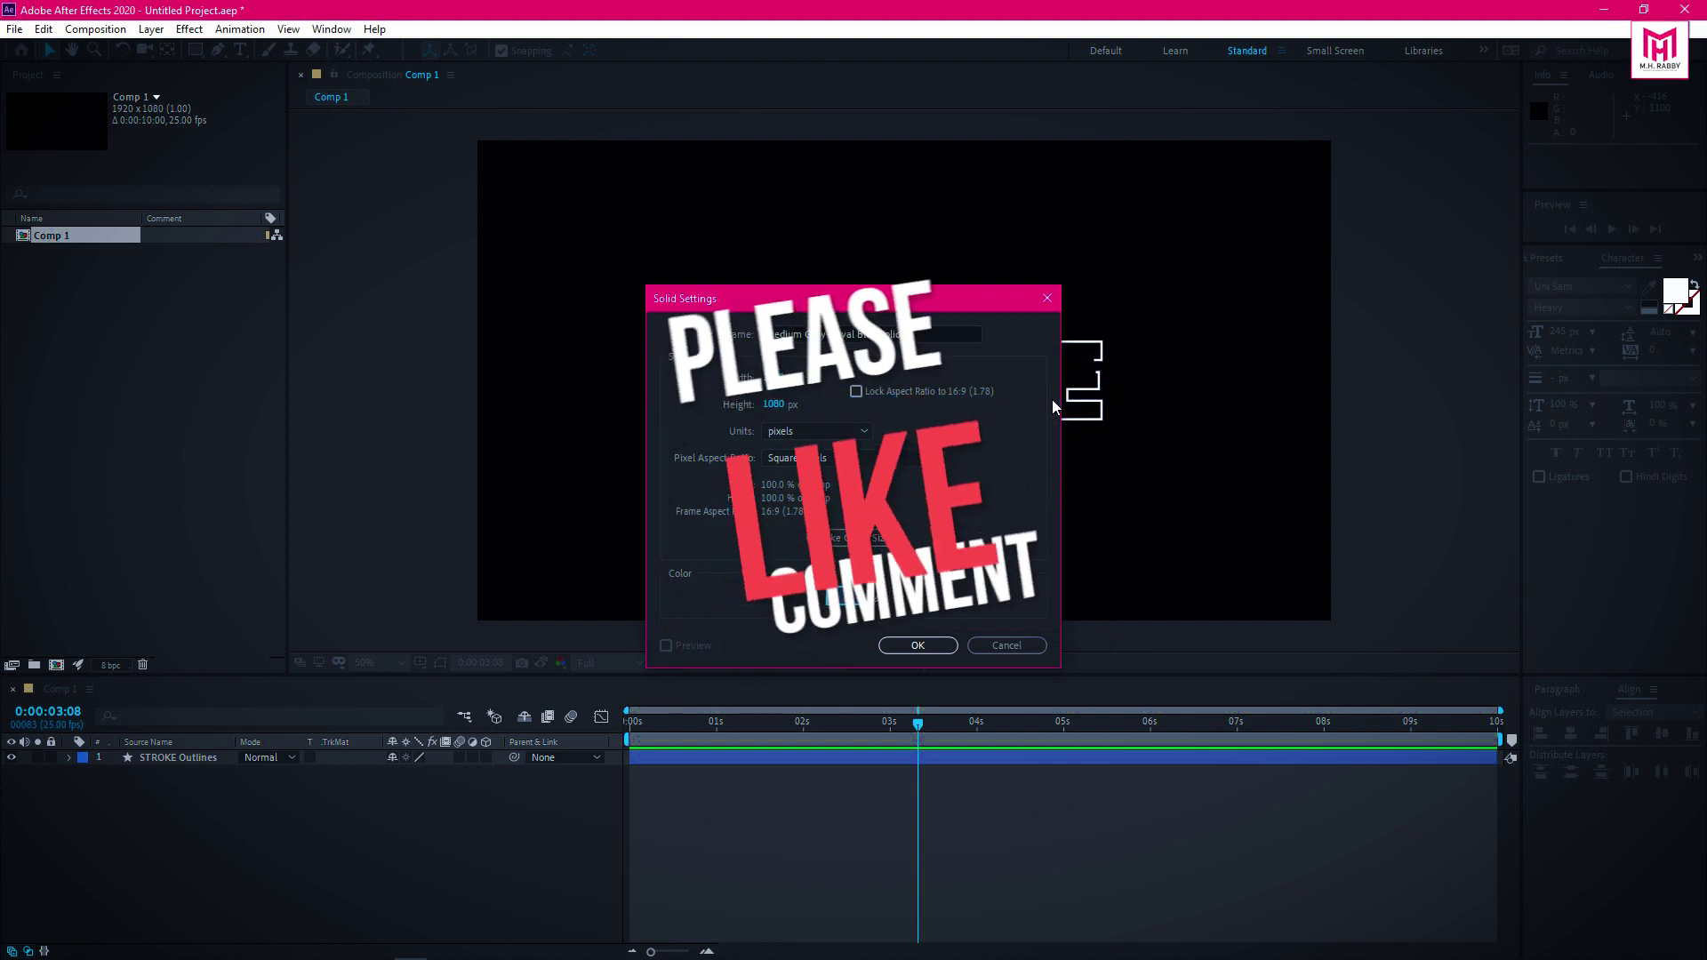
{"action": "left_click", "coordinate": [917, 649]}
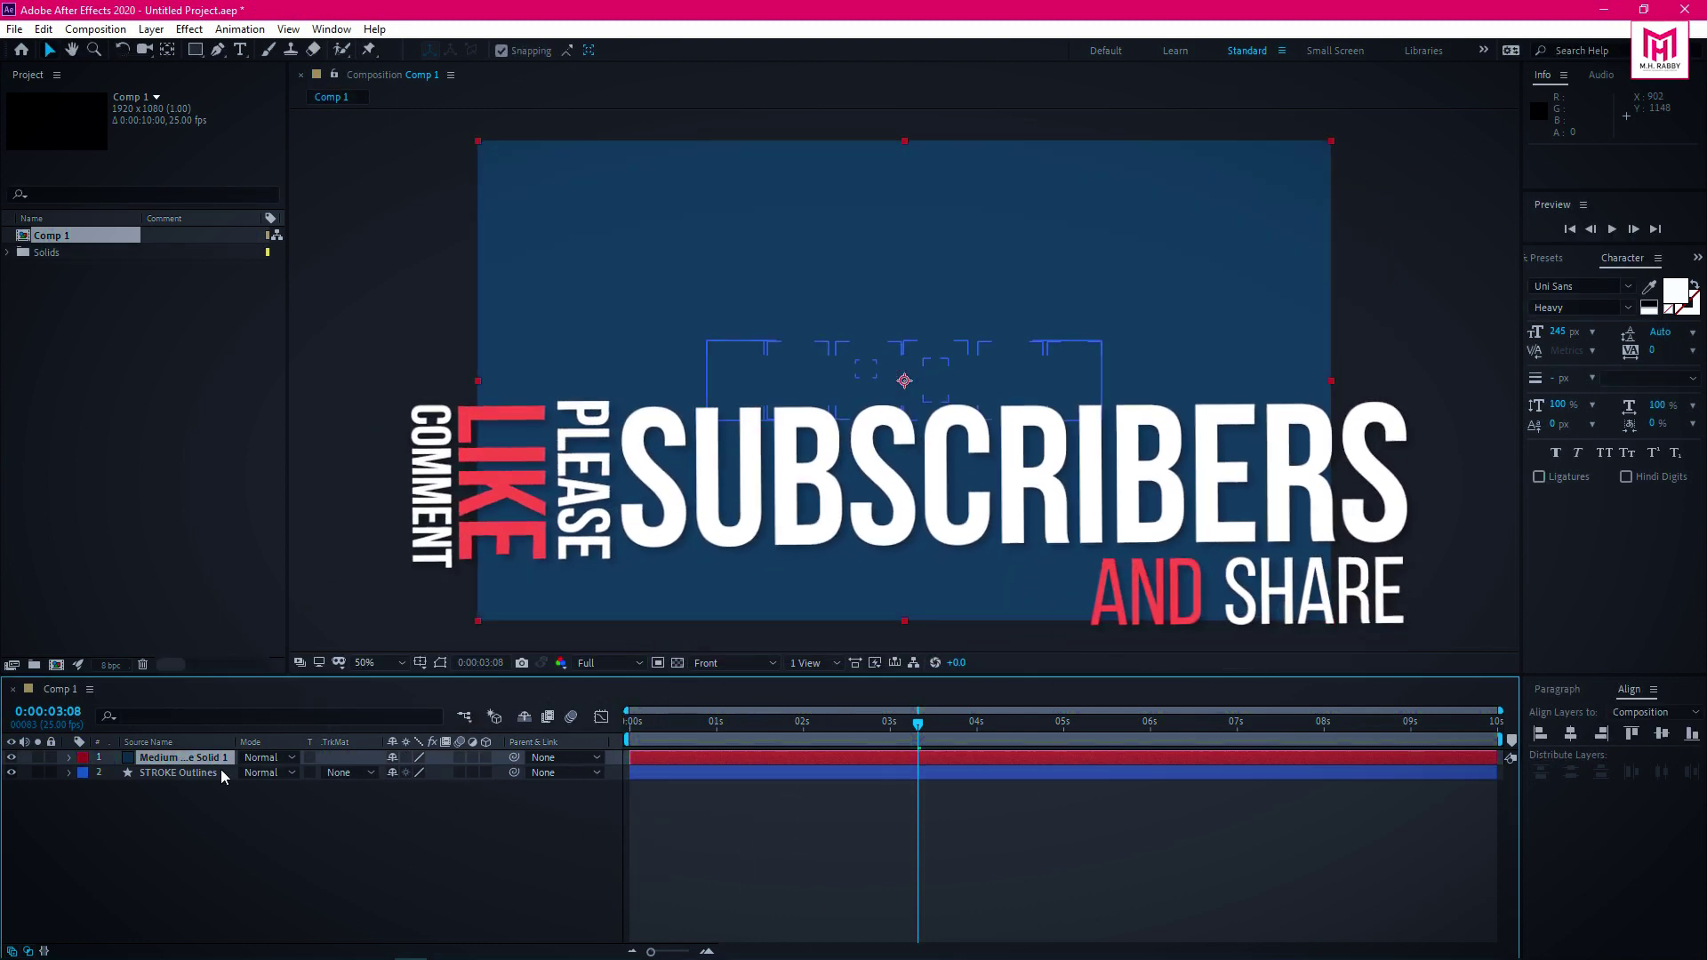
{"action": "left_click_drag", "start_coordinate": [197, 766], "coordinate": [187, 814]}
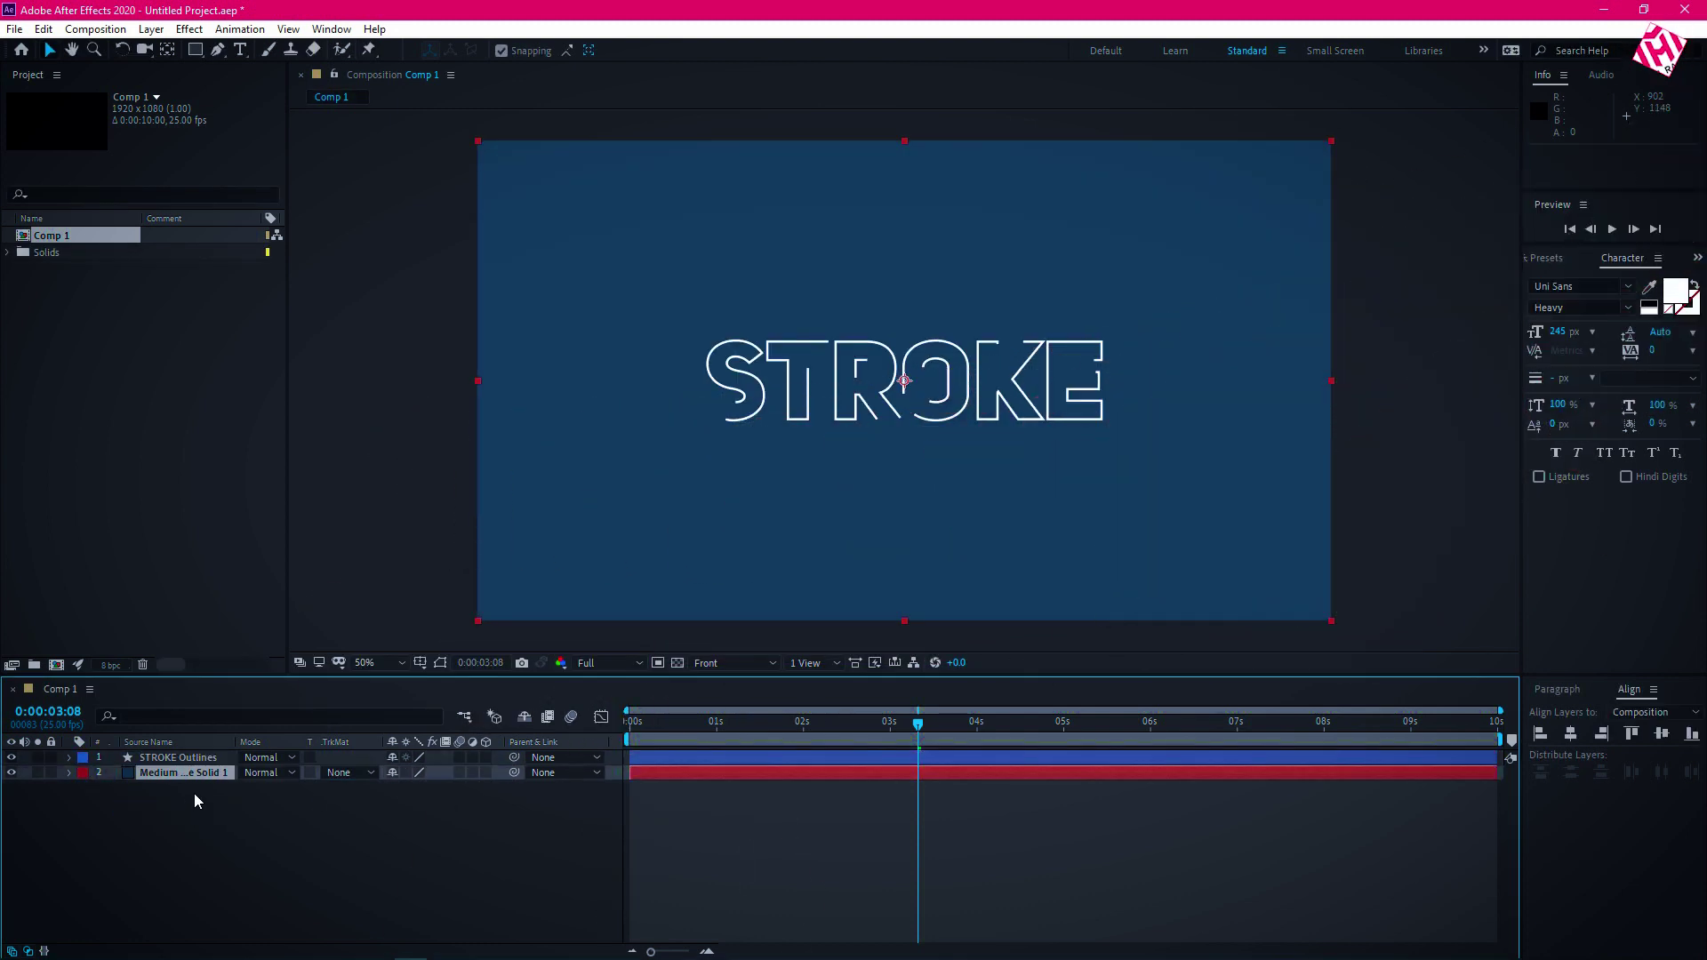